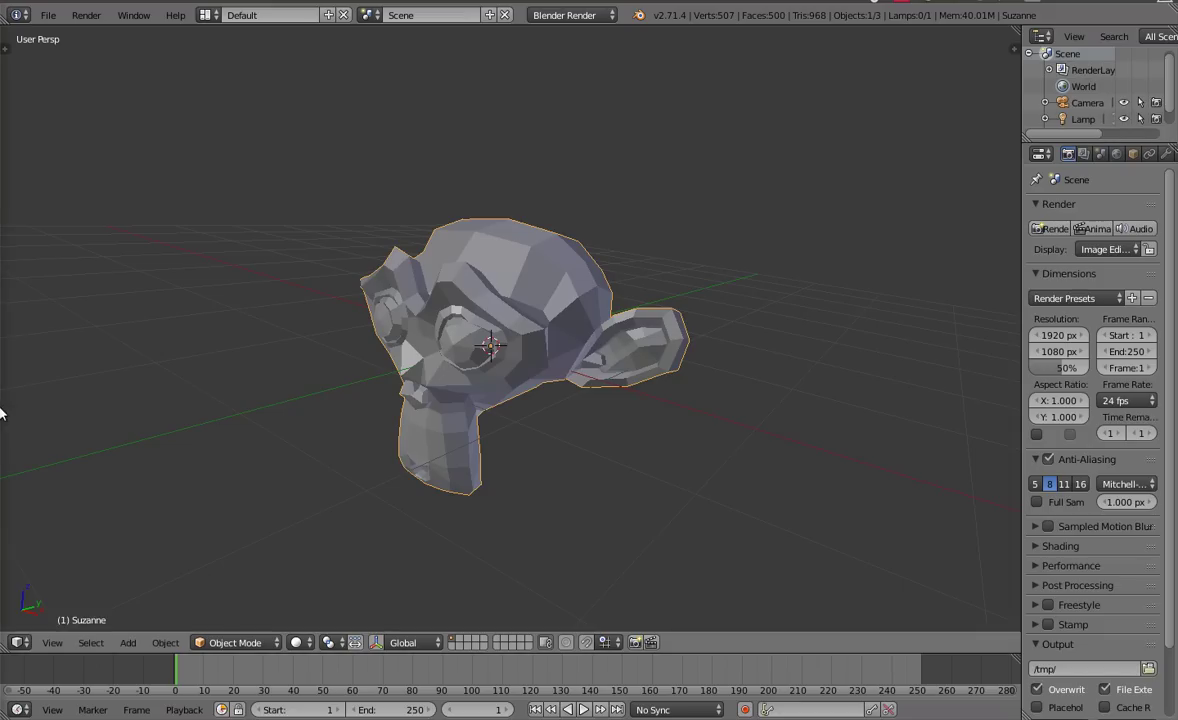
Step: Switch the monkey head from Object Mode to Edit Mode with the interaction mode pie menu
middle_drag(546, 372, 463, 417)
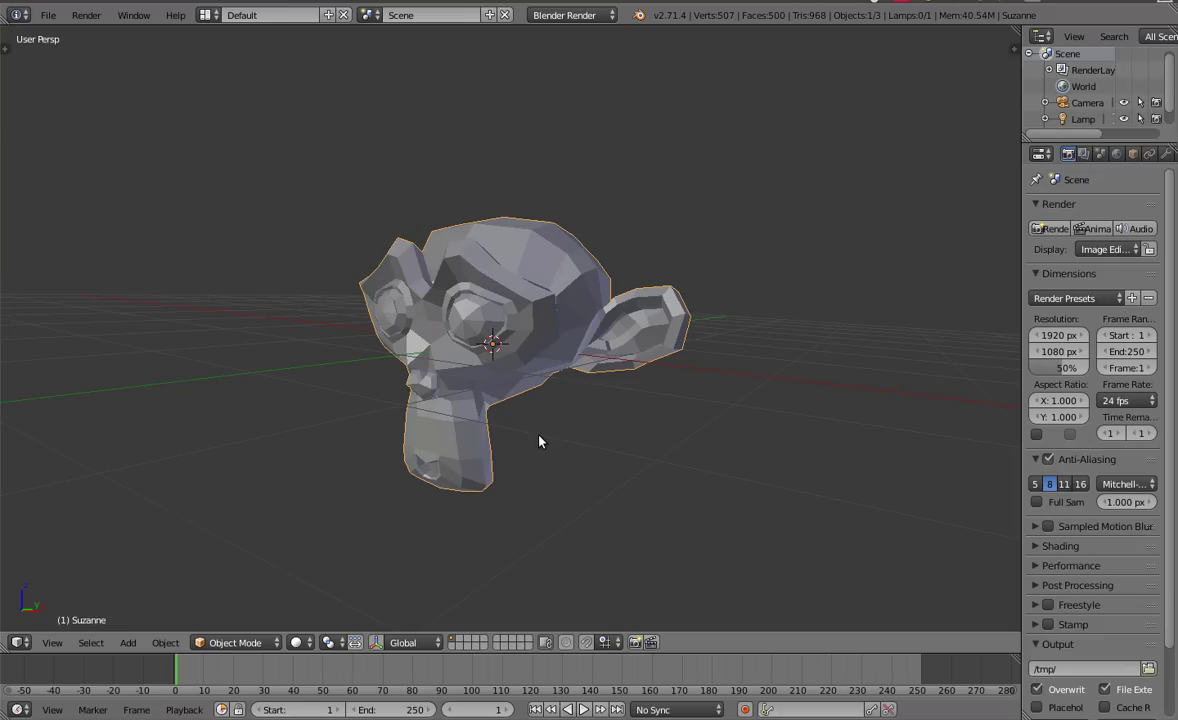
key(Tab)
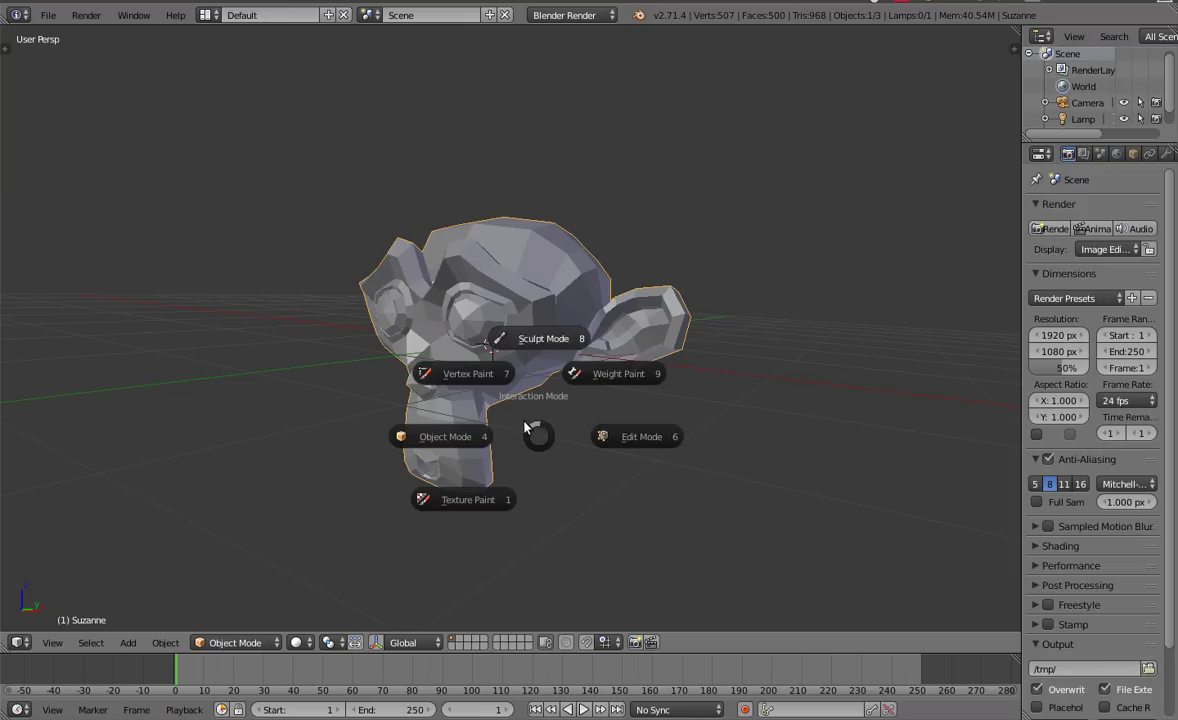
click(425, 444)
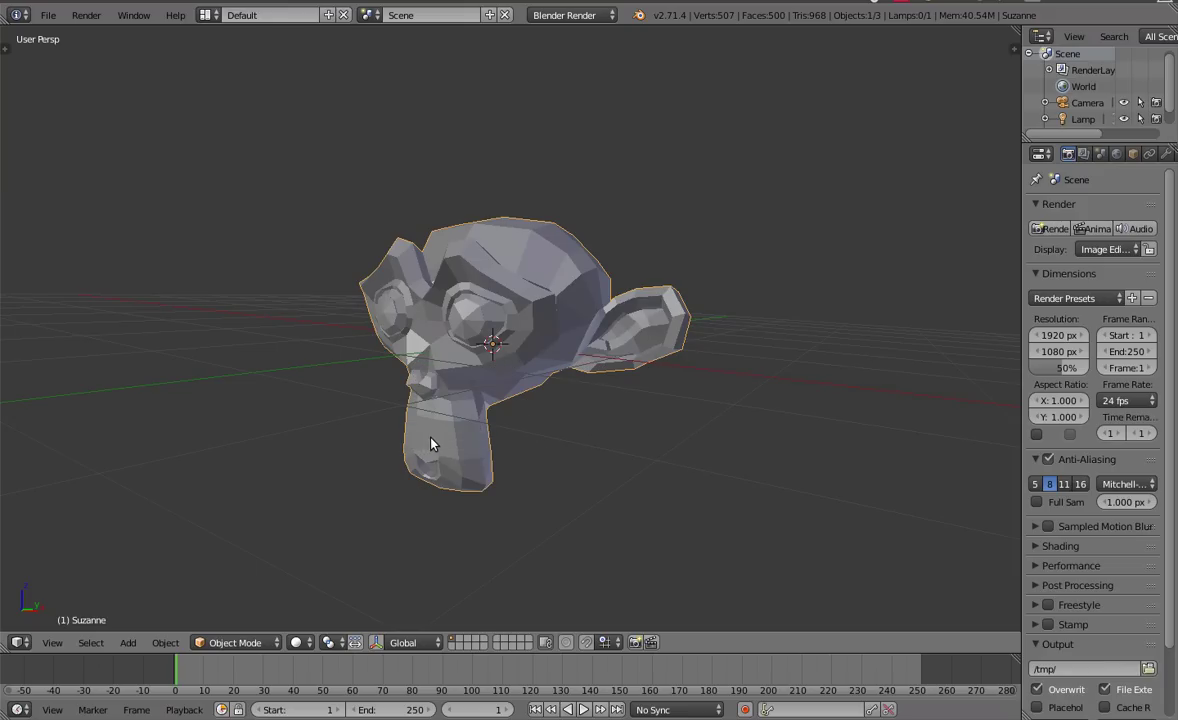
key(Tab)
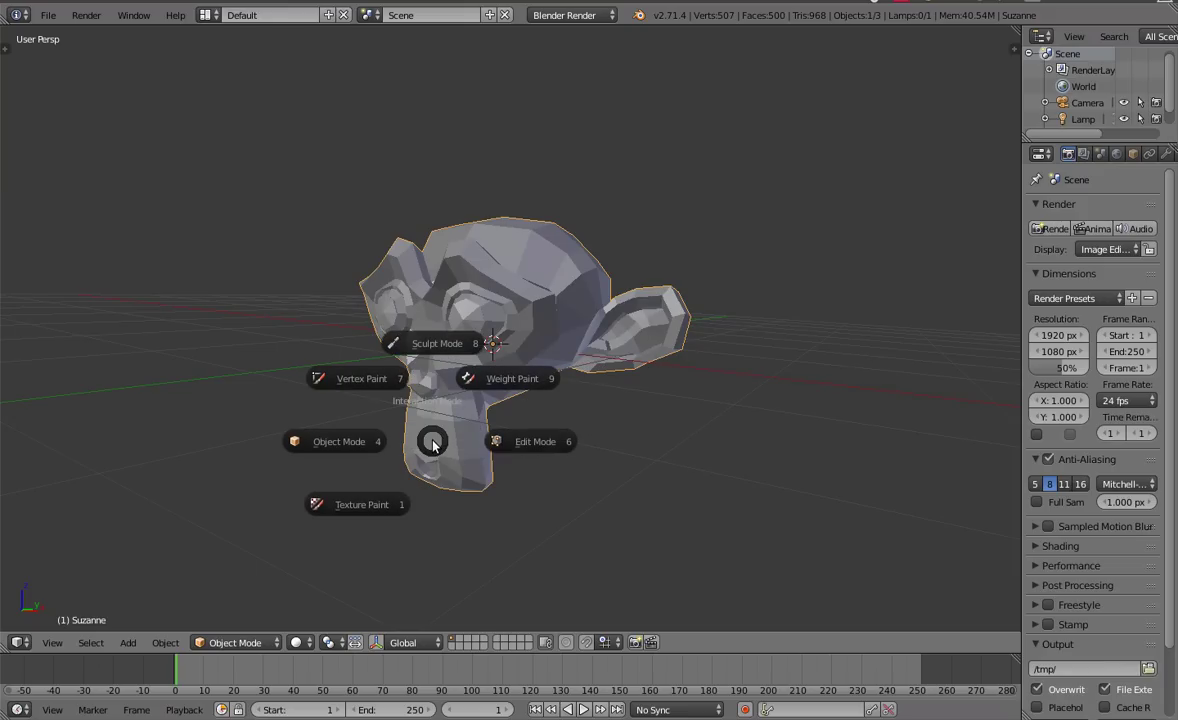
click(514, 441)
Step: Switch the monkey head to Sculpt Mode and return it to Object Mode
key(Tab)
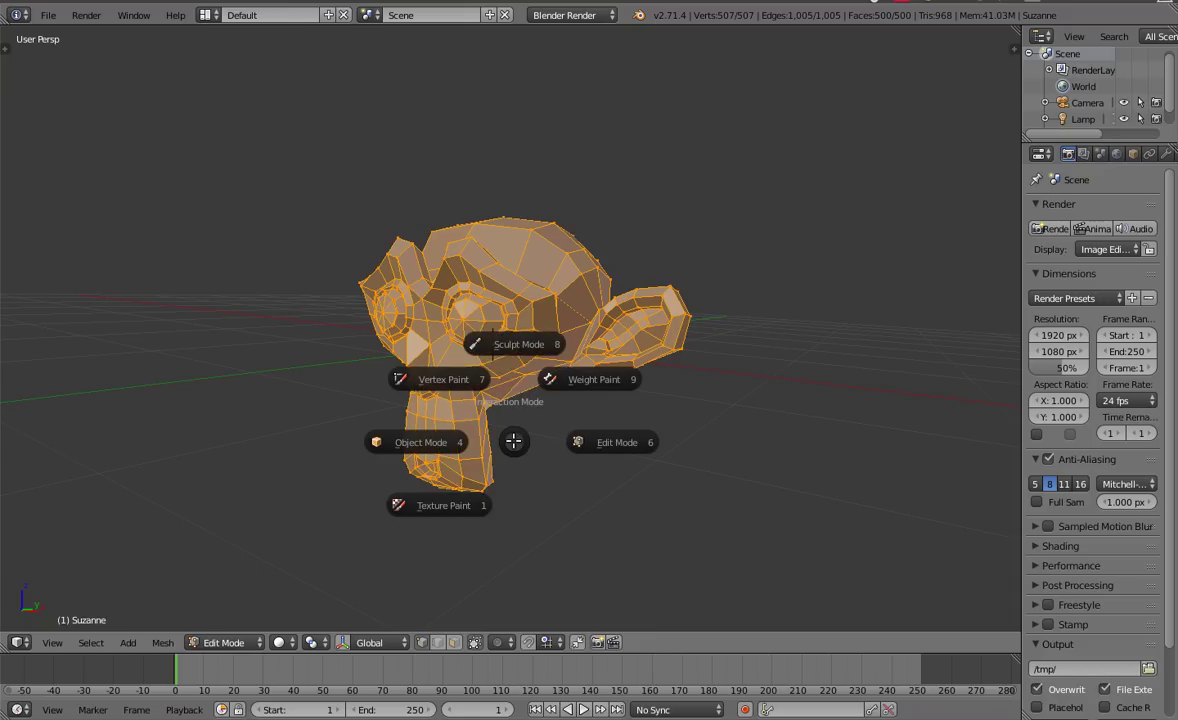
click(514, 378)
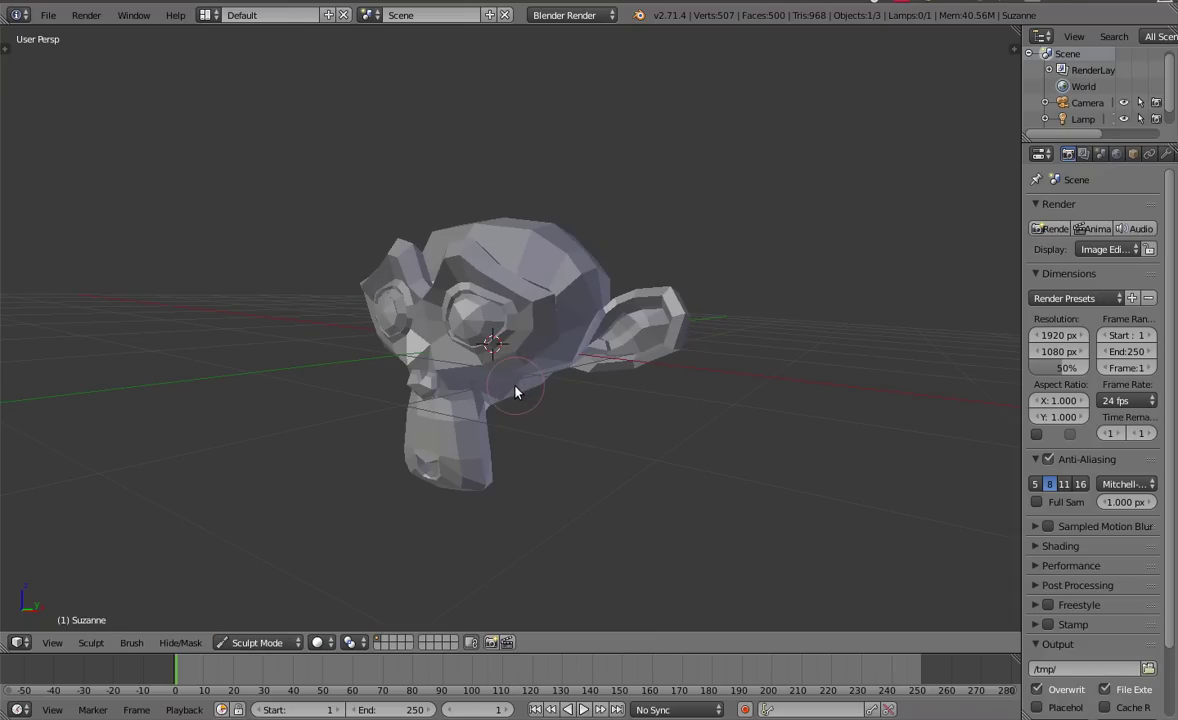
key(Tab)
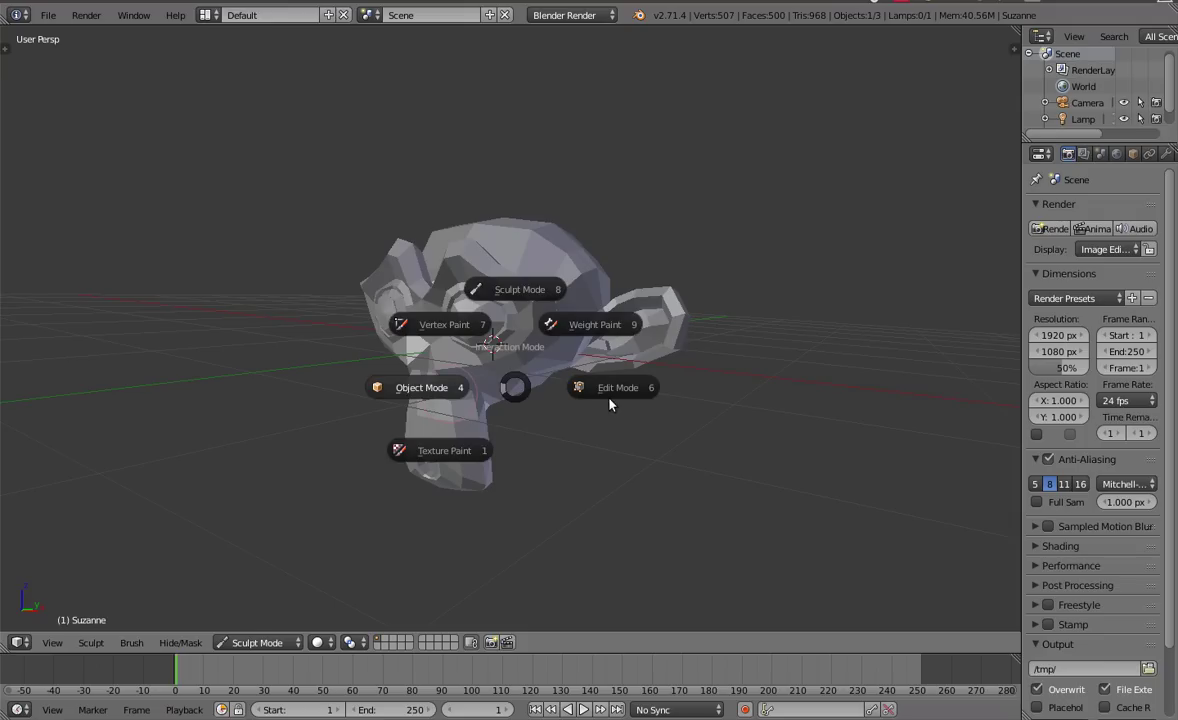
key(4)
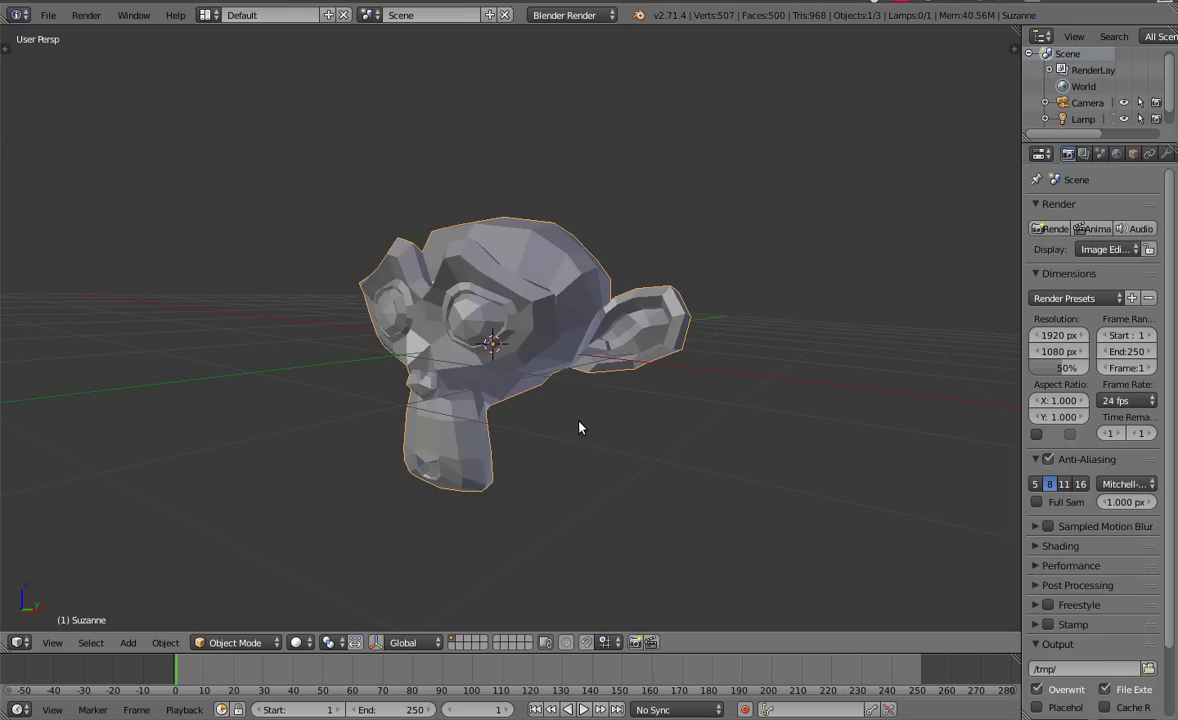
Step: Put the monkey head into Edit Mode and return it to Object Mode
key(Tab)
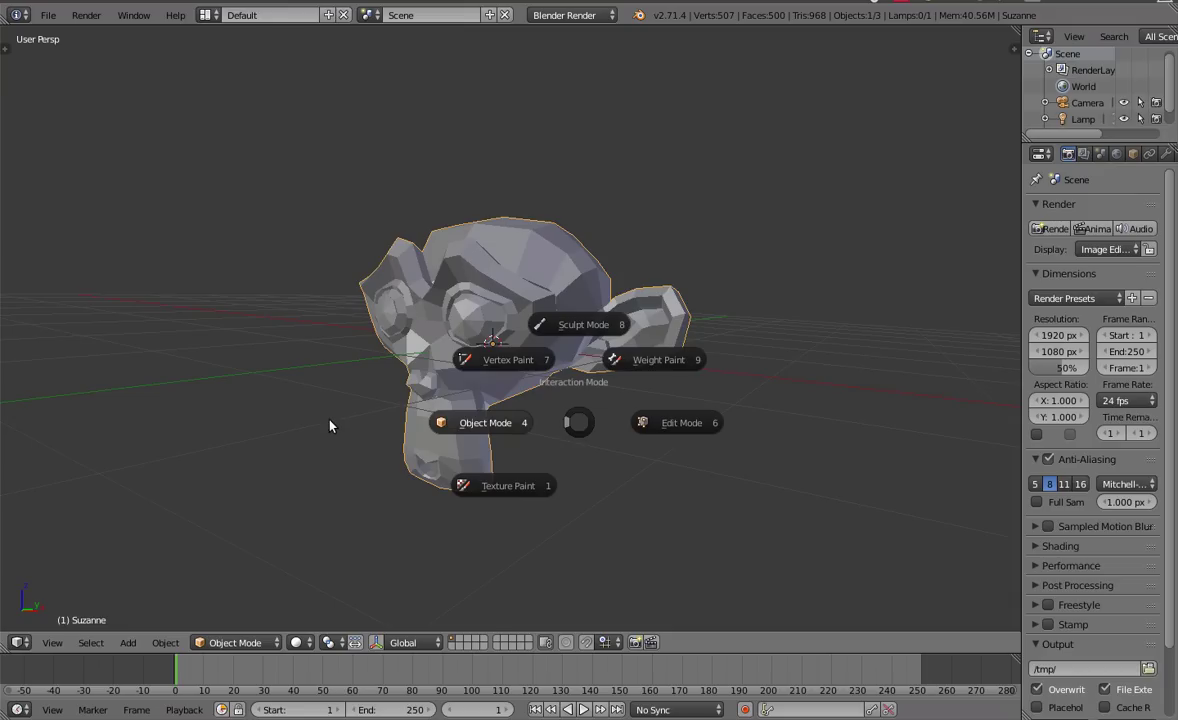
click(818, 416)
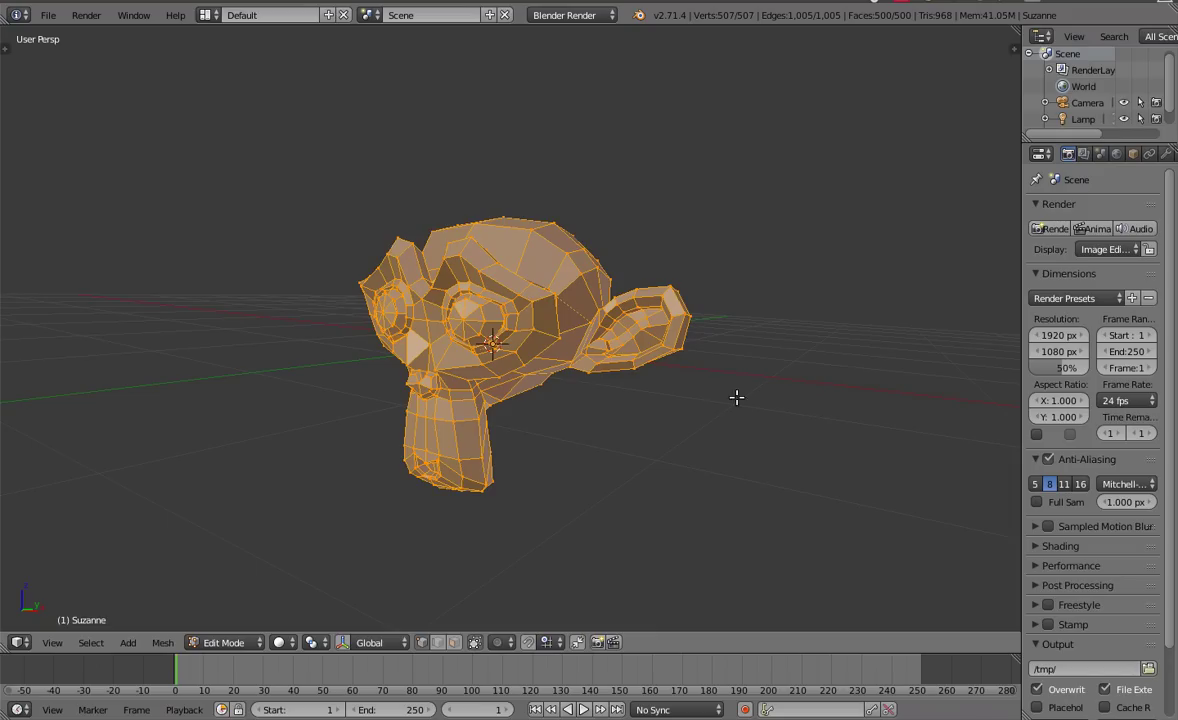
key(Tab)
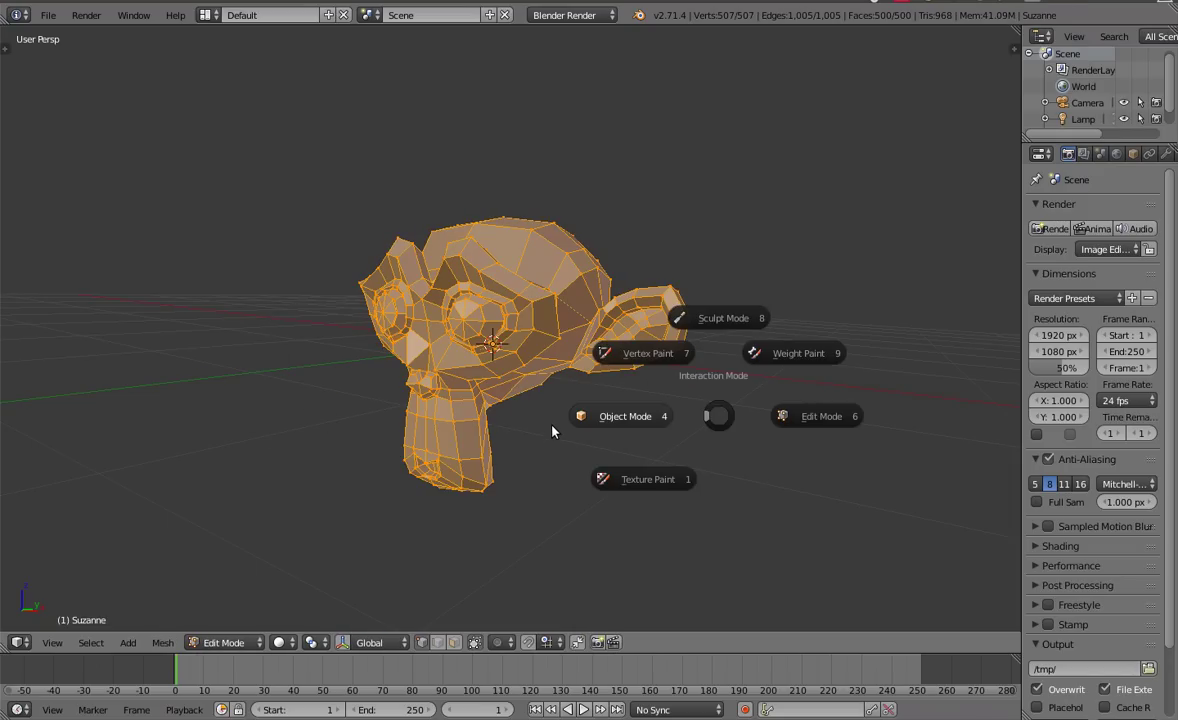
click(551, 432)
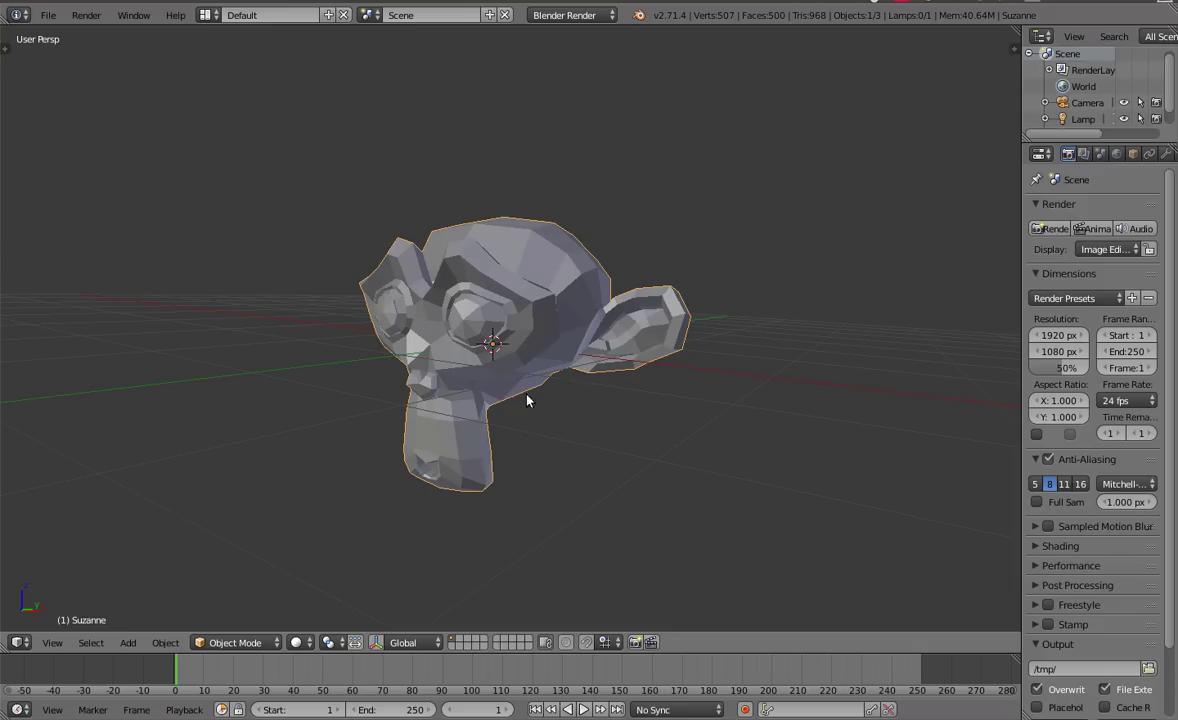
Step: Switch the monkey head to Edit Mode and on to Sculpt Mode
key(Tab)
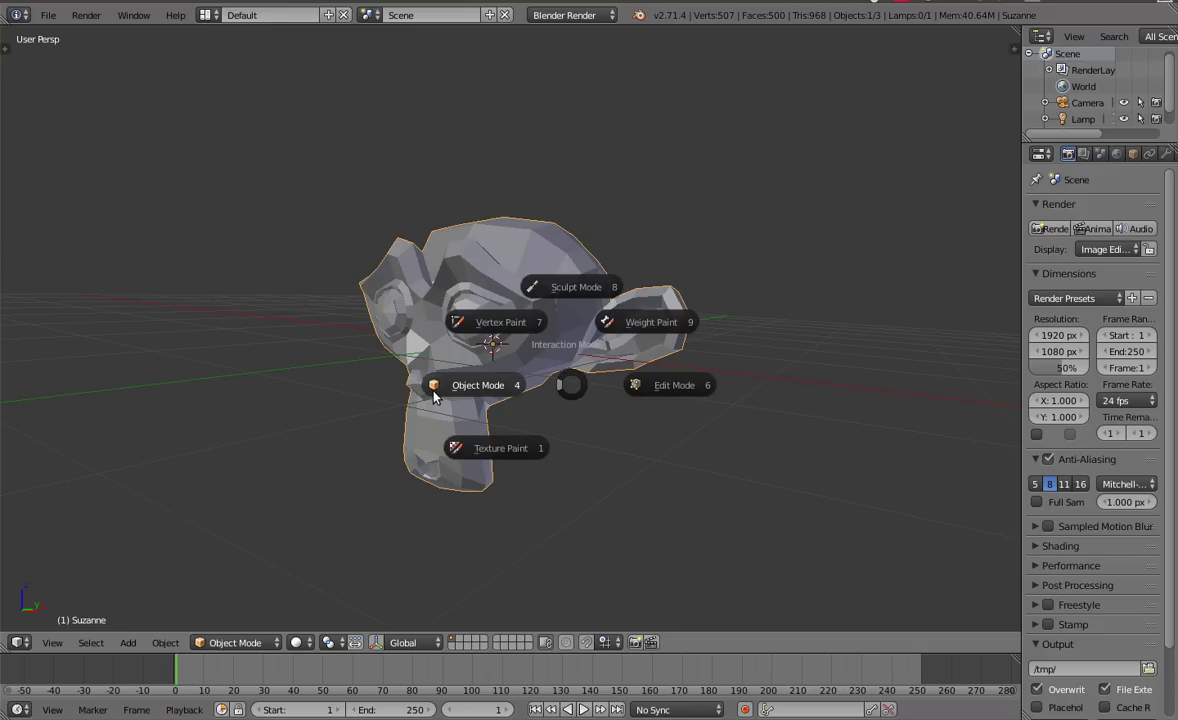
click(712, 399)
key(Tab)
click(568, 111)
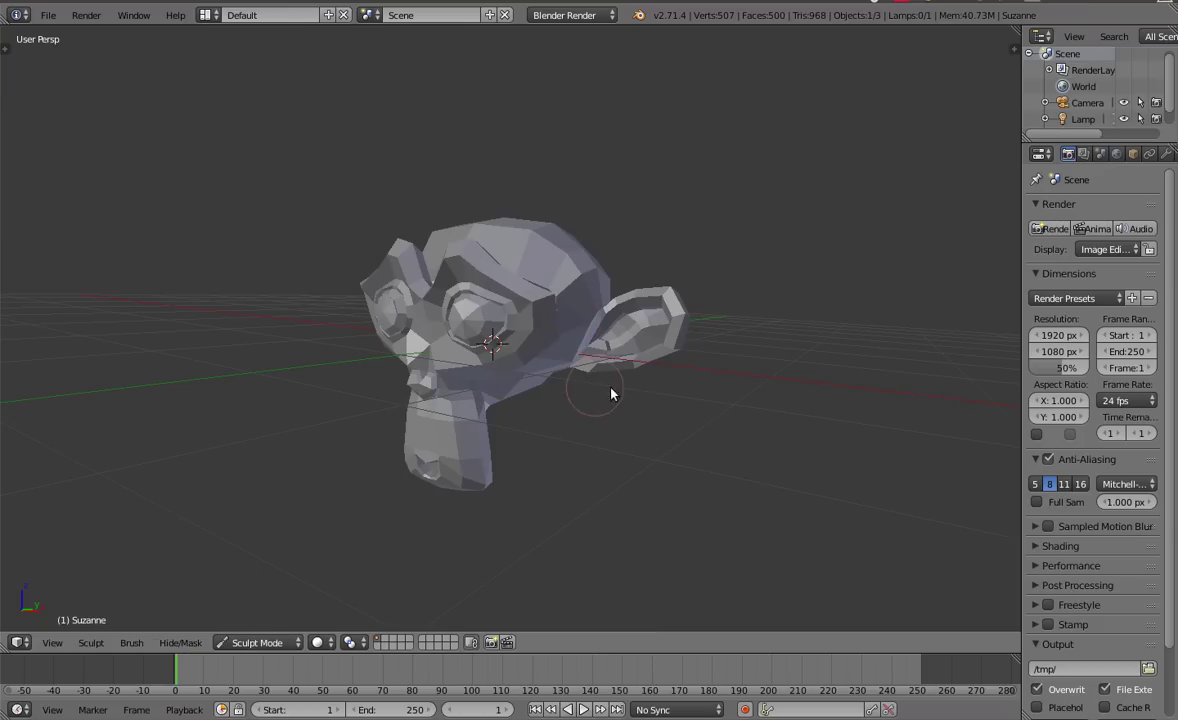
Step: Switch the monkey head to Texture Paint mode and on to Vertex Paint mode
key(Tab)
key(Tab)
key(Tab)
key(Tab)
click(476, 455)
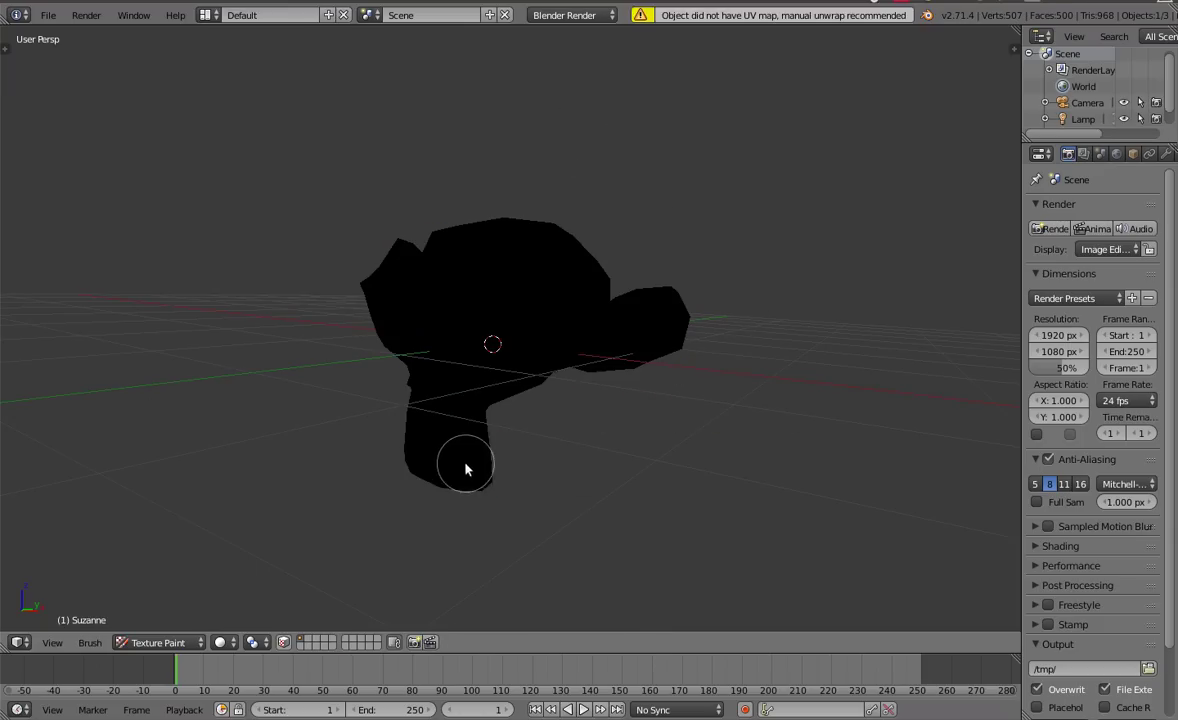
key(Tab)
click(297, 181)
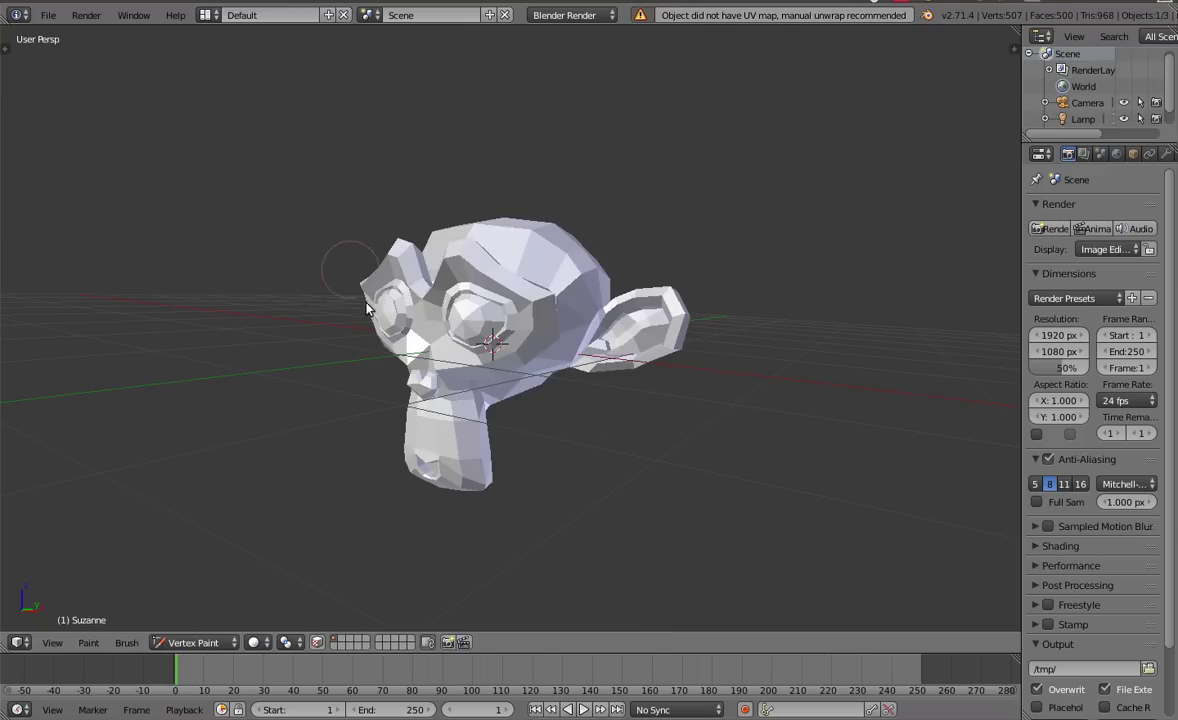
Step: Switch the monkey head to Weight Paint mode and return it to Object Mode
key(Tab)
click(689, 105)
key(Tab)
click(234, 289)
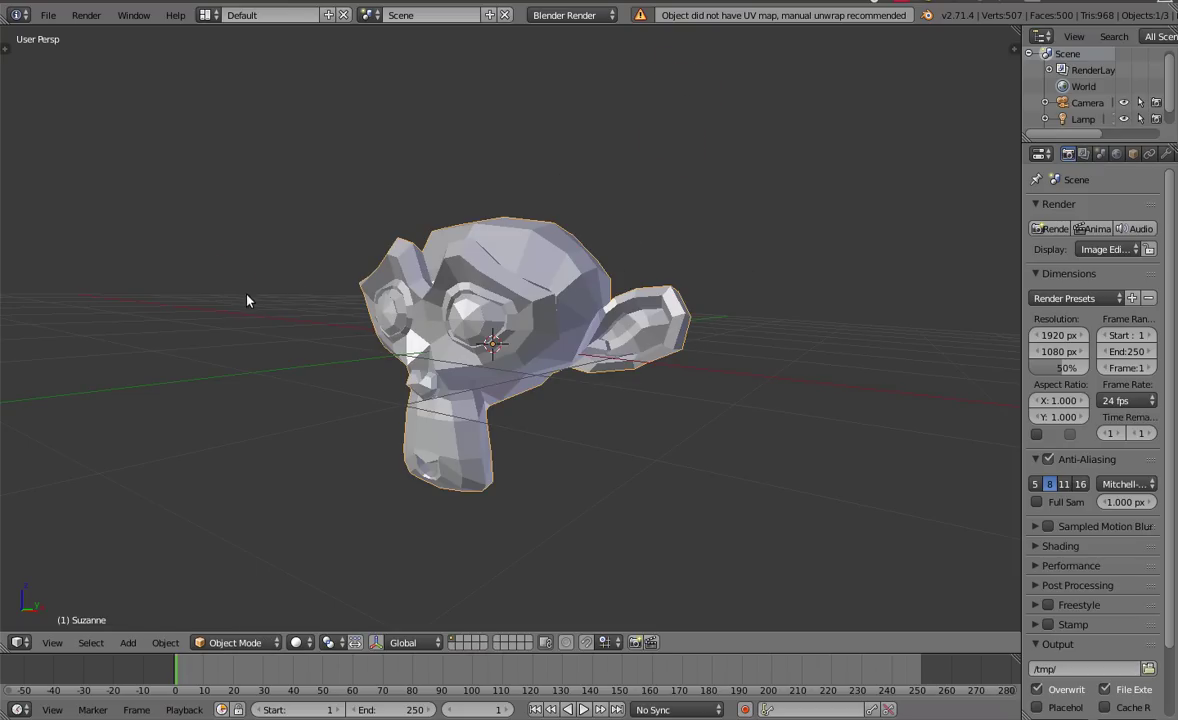
Step: Alternate the monkey head quickly between Edit, Sculpt and Object Mode with the interaction mode pie menu, ending in Object Mode
key(Tab)
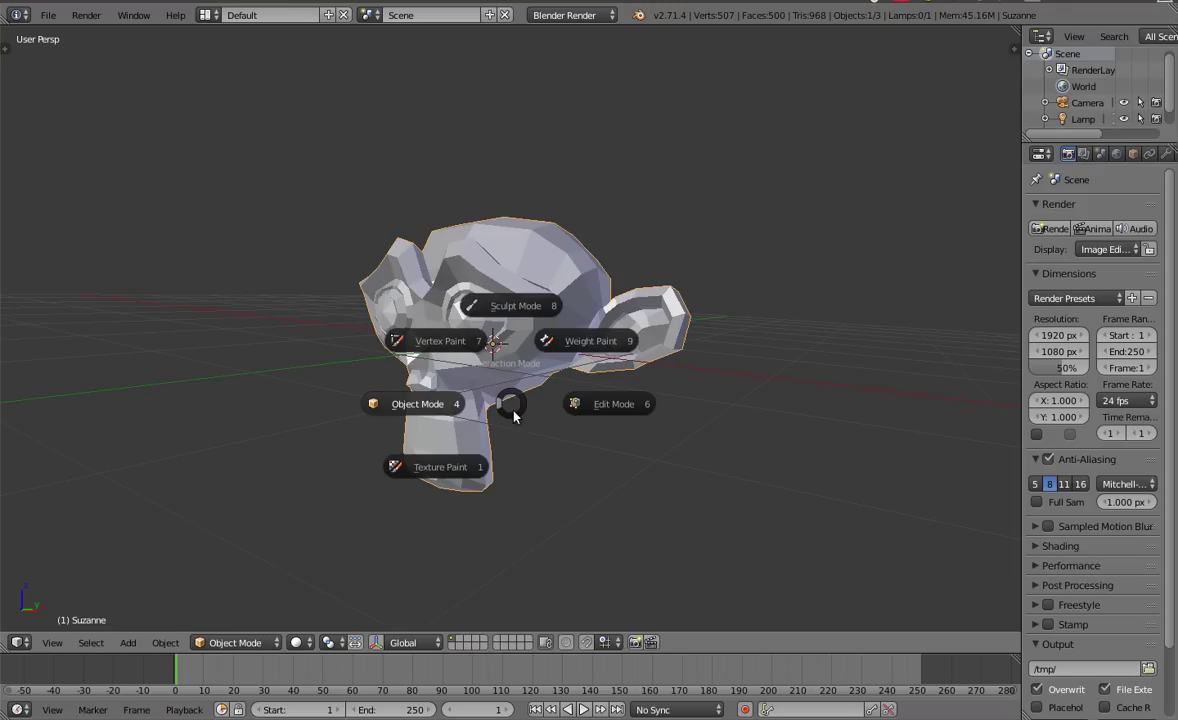
click(924, 413)
key(Tab)
click(286, 456)
key(Tab)
click(500, 195)
key(Tab)
click(150, 350)
key(Tab)
click(254, 396)
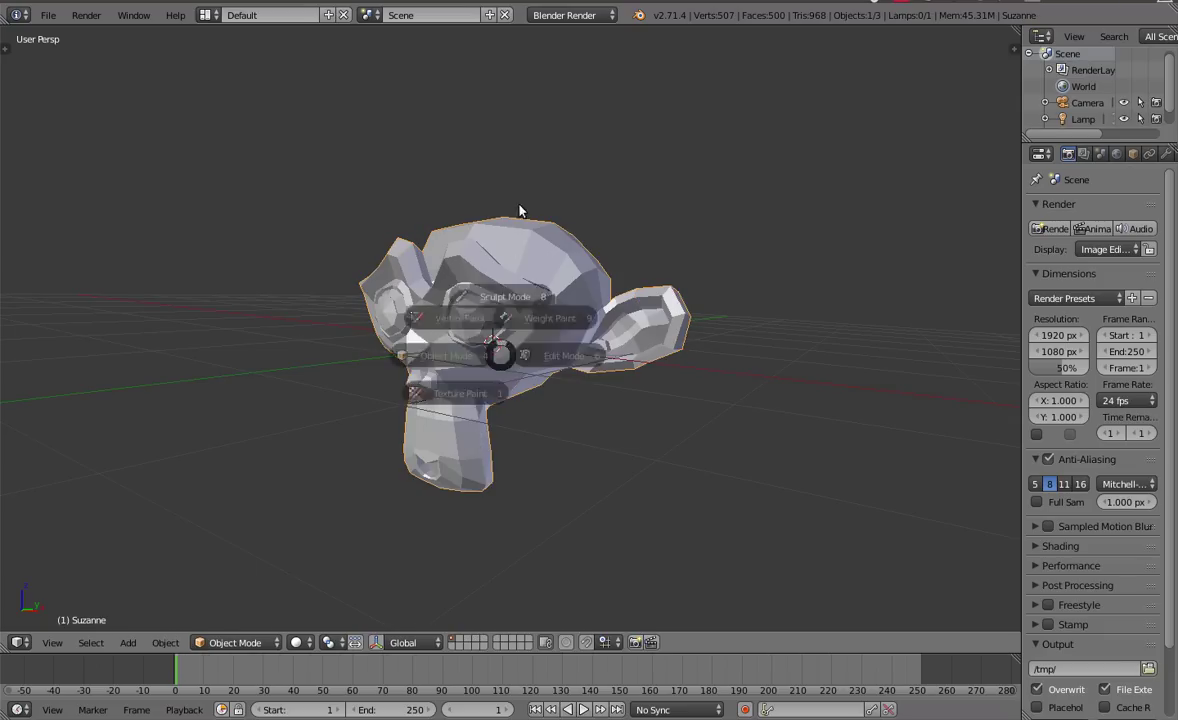
key(Tab)
click(526, 231)
key(Tab)
click(134, 413)
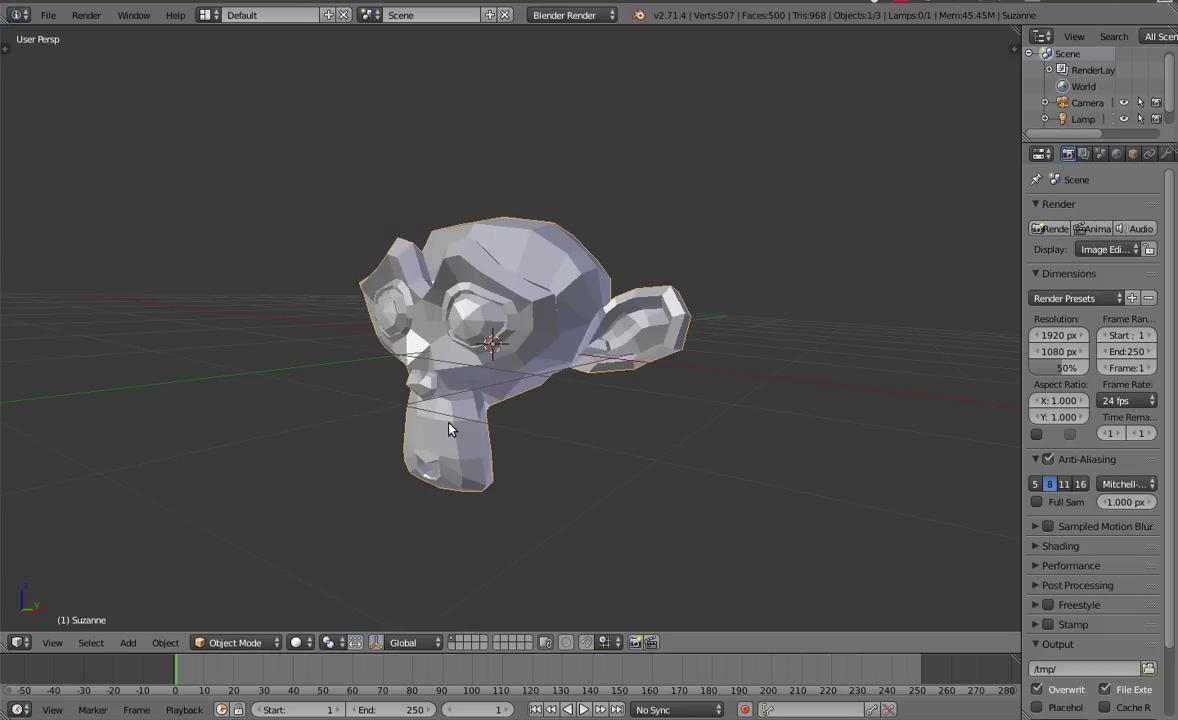
key(Tab)
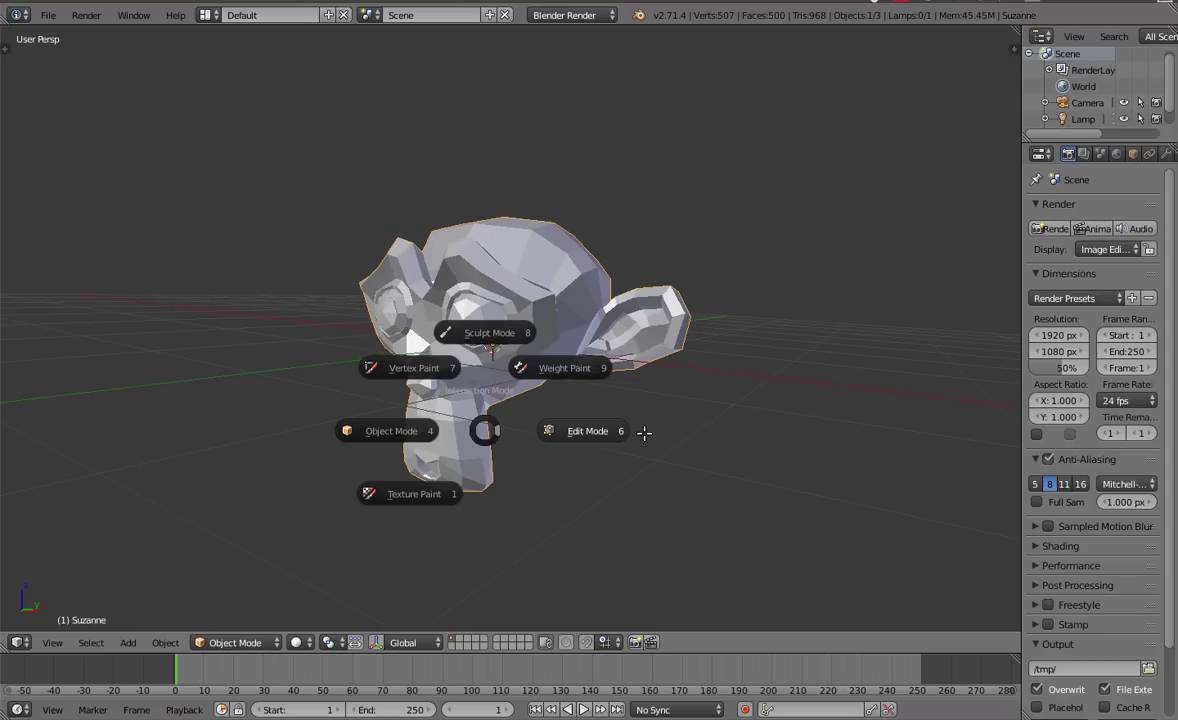
click(252, 447)
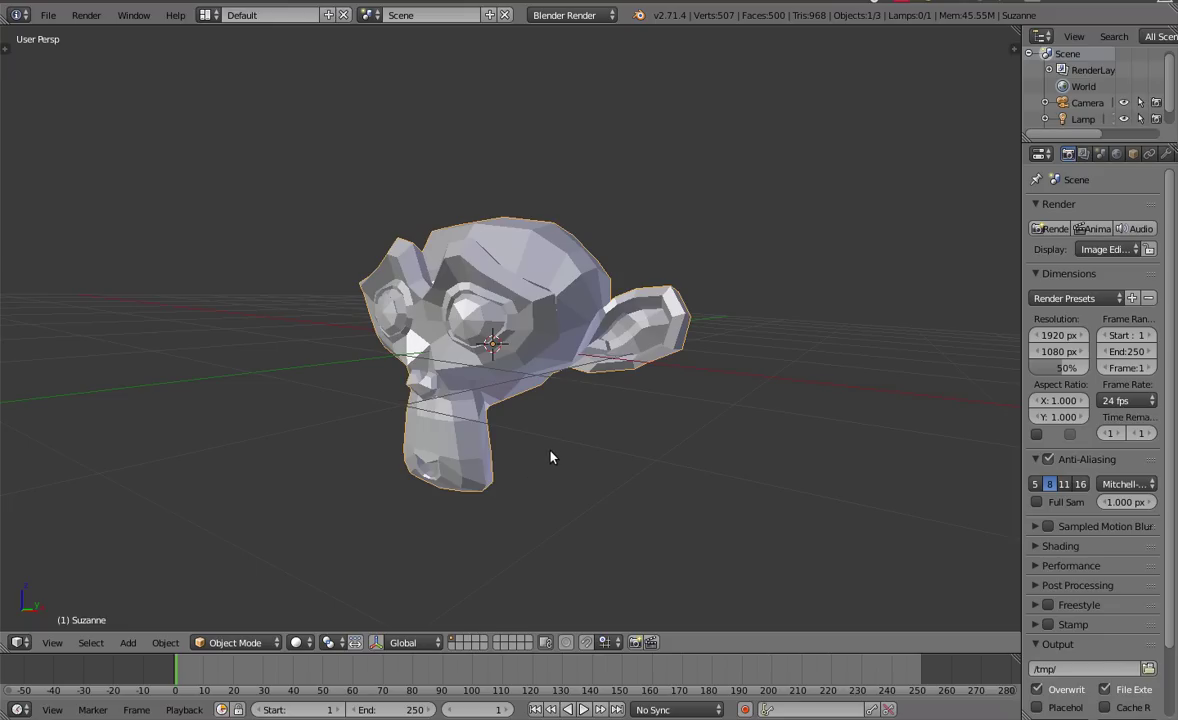
Step: Display the monkey head in Wireframe and in Material viewport shading with the shade pie menu
key(z)
key(z)
key(z)
key(z)
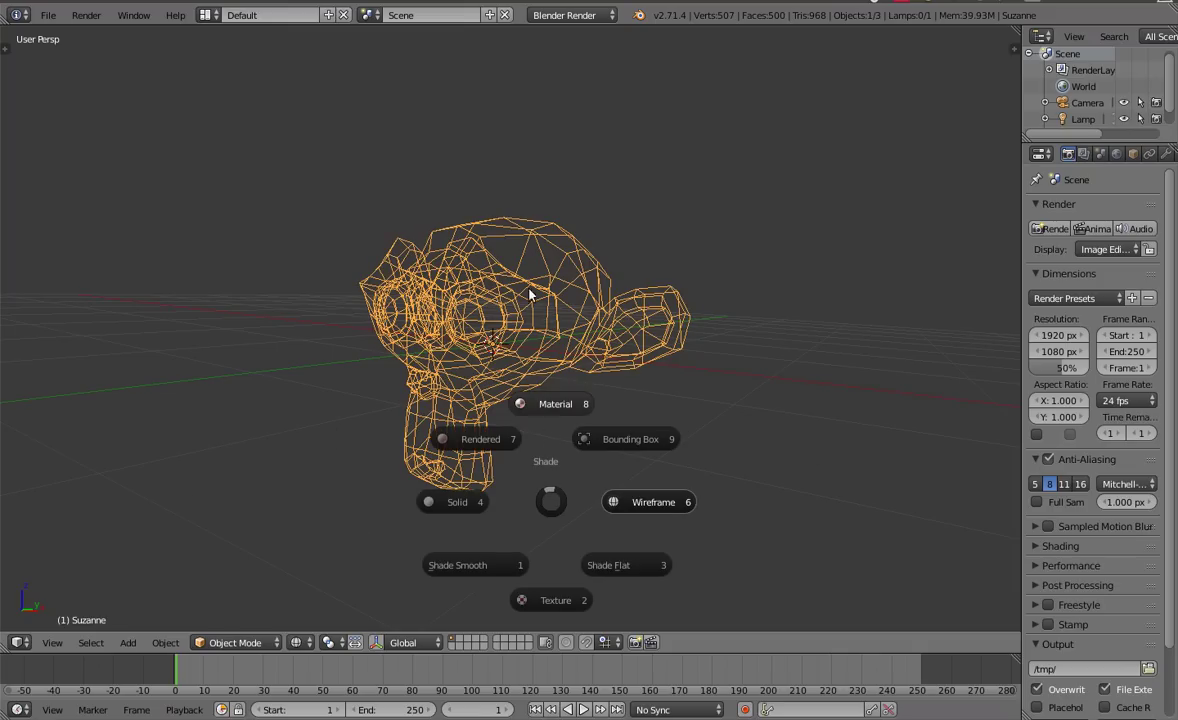
click(538, 300)
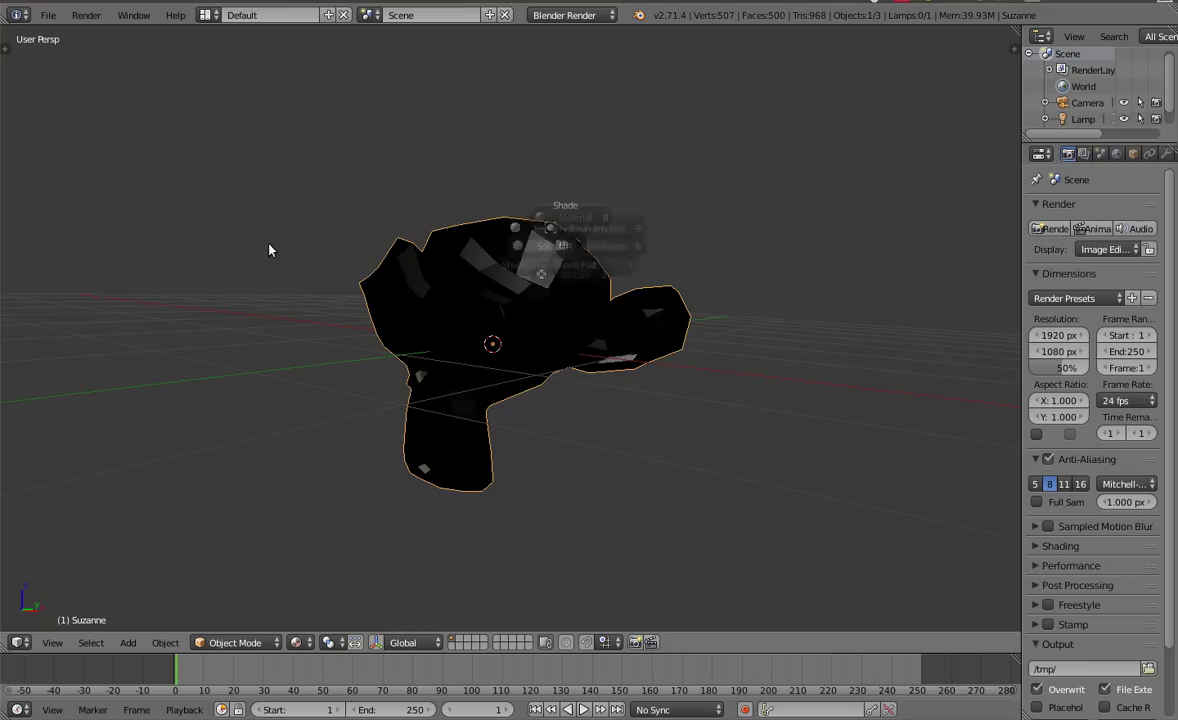
Step: Preview the monkey head in Rendered viewport shading and return the viewport to Solid
key(z)
click(845, 272)
key(z)
click(534, 260)
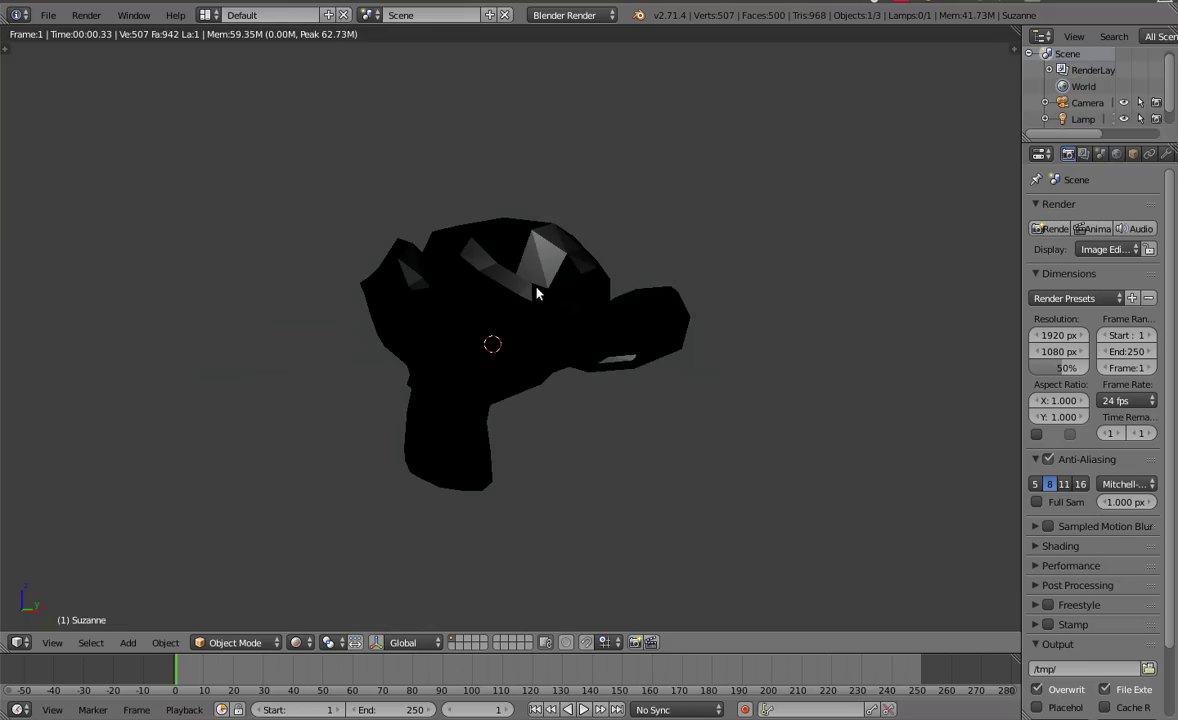
key(shift+z)
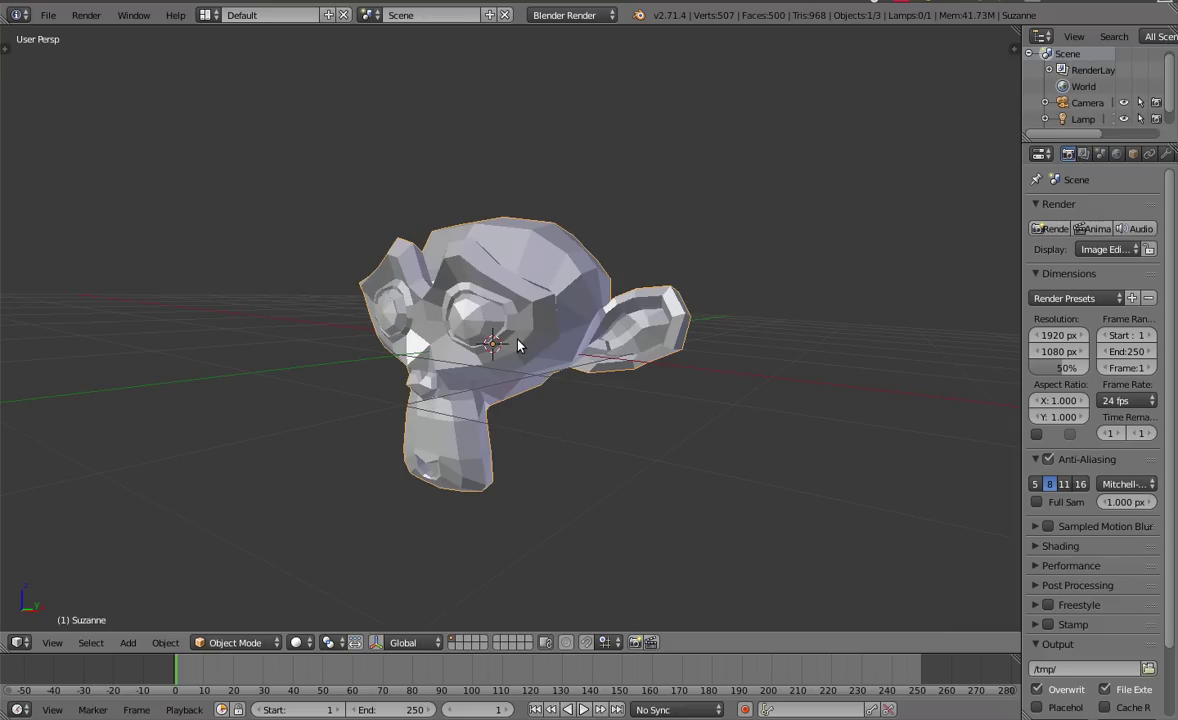
Step: Display the monkey head in Texture viewport shading and try Shade Smooth before setting it back to Shade Flat
key(z)
click(518, 497)
key(z)
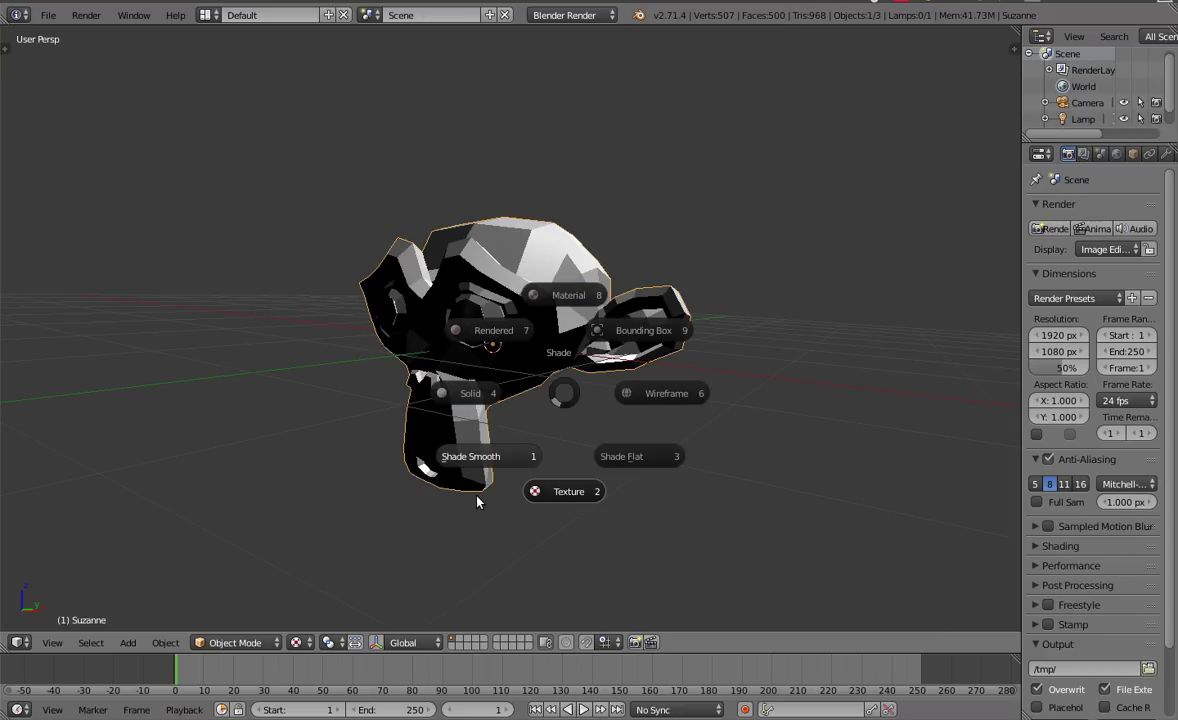
click(623, 520)
key(z)
click(455, 541)
key(z)
click(640, 509)
Step: Change the viewport shading to Solid, to Wireframe and back to Solid
key(z)
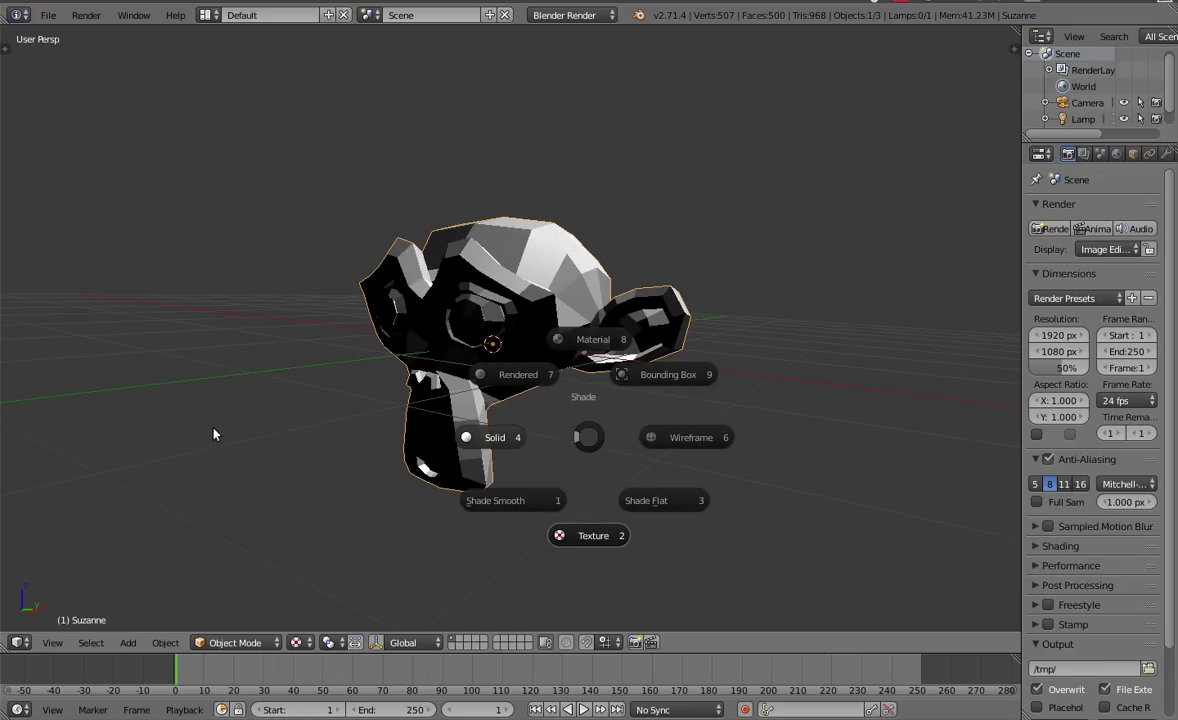
click(533, 424)
key(z)
key(z)
click(858, 444)
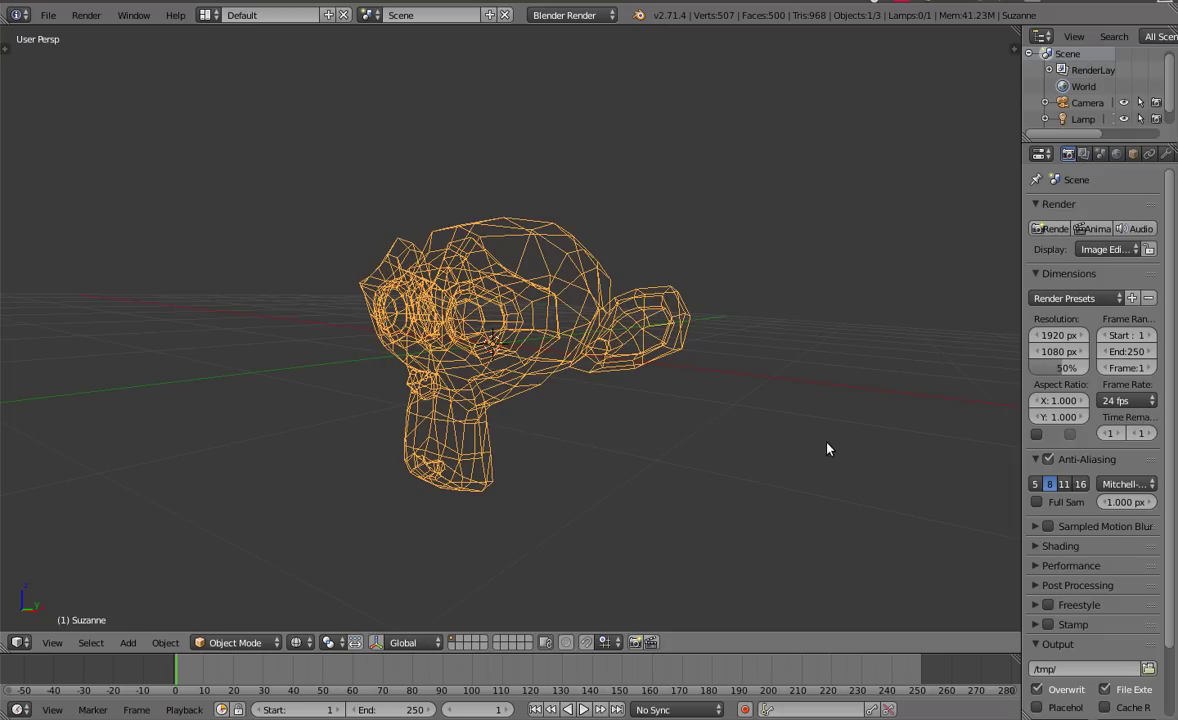
key(z)
click(450, 452)
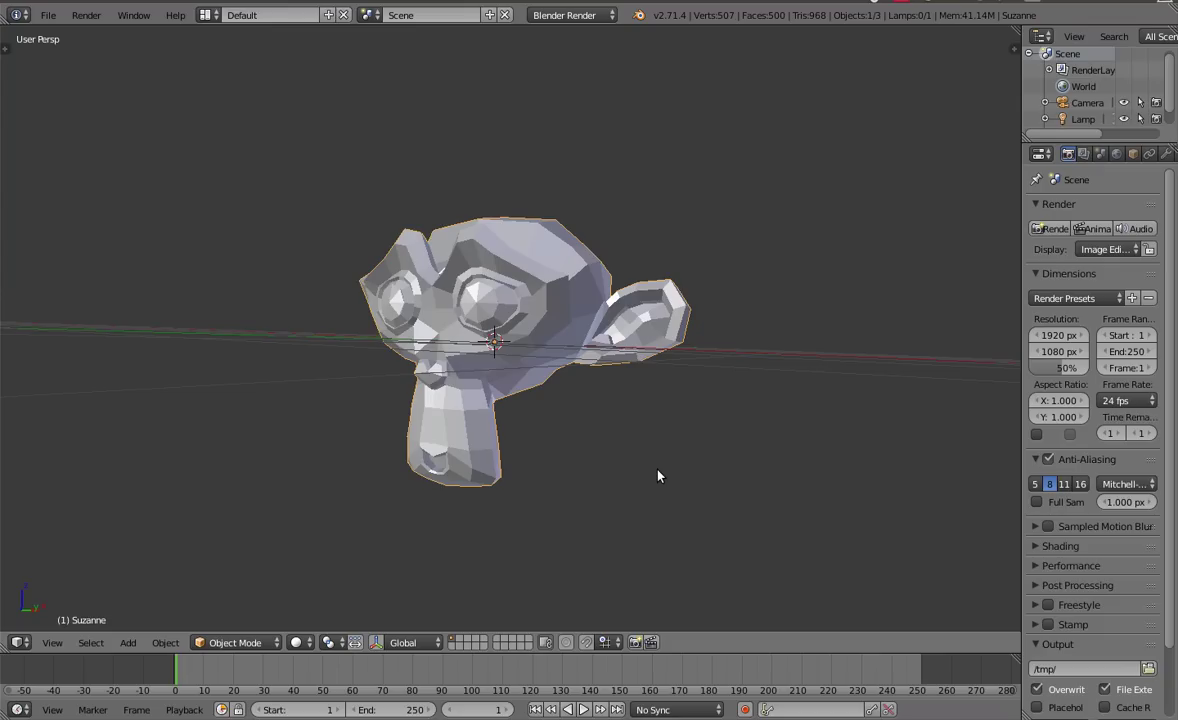
Step: Set the pie menus' Sticky Key Timeout to 300 in the user preferences and test it with the interaction mode pie menu
middle_drag(482, 422, 511, 487)
key(ctrl+alt+u)
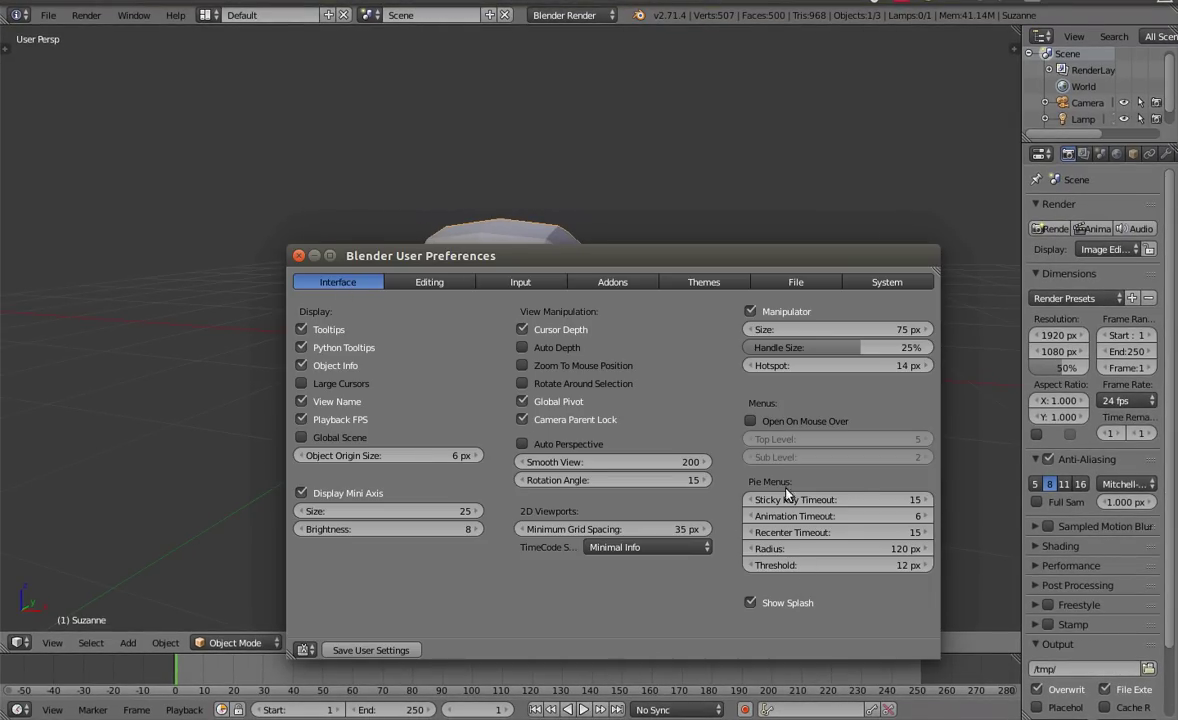
drag(552, 260, 405, 122)
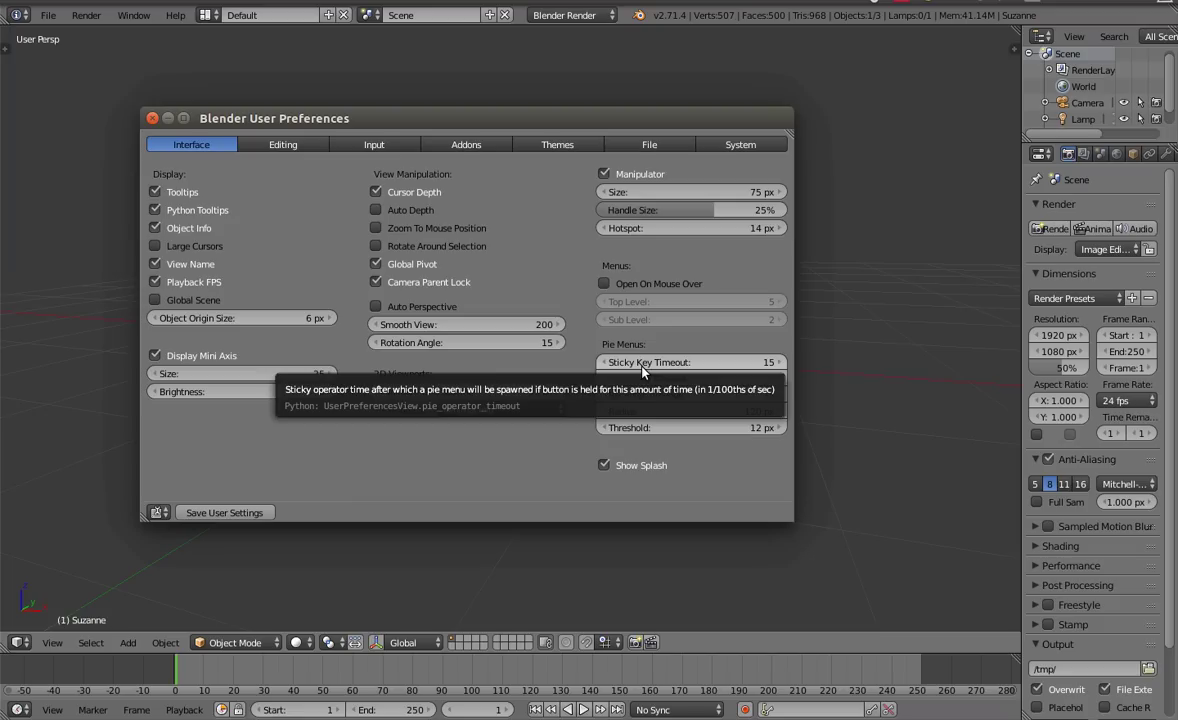
click(641, 362)
text(300)
key(Return)
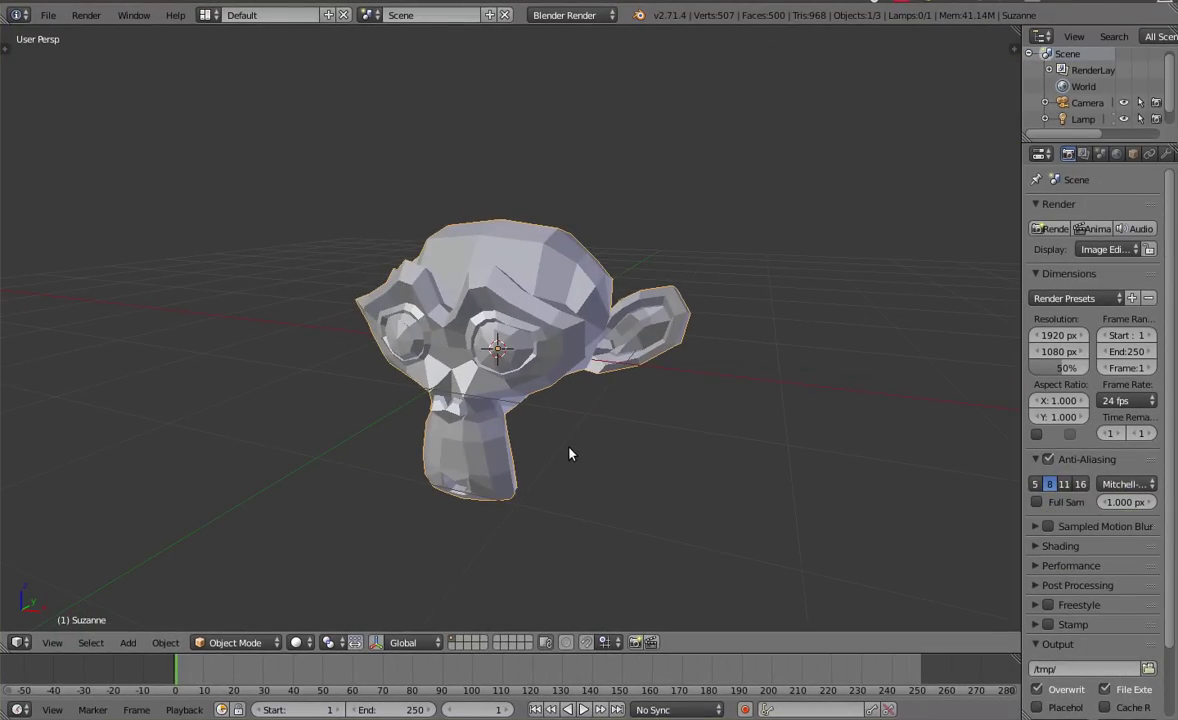
key(Tab)
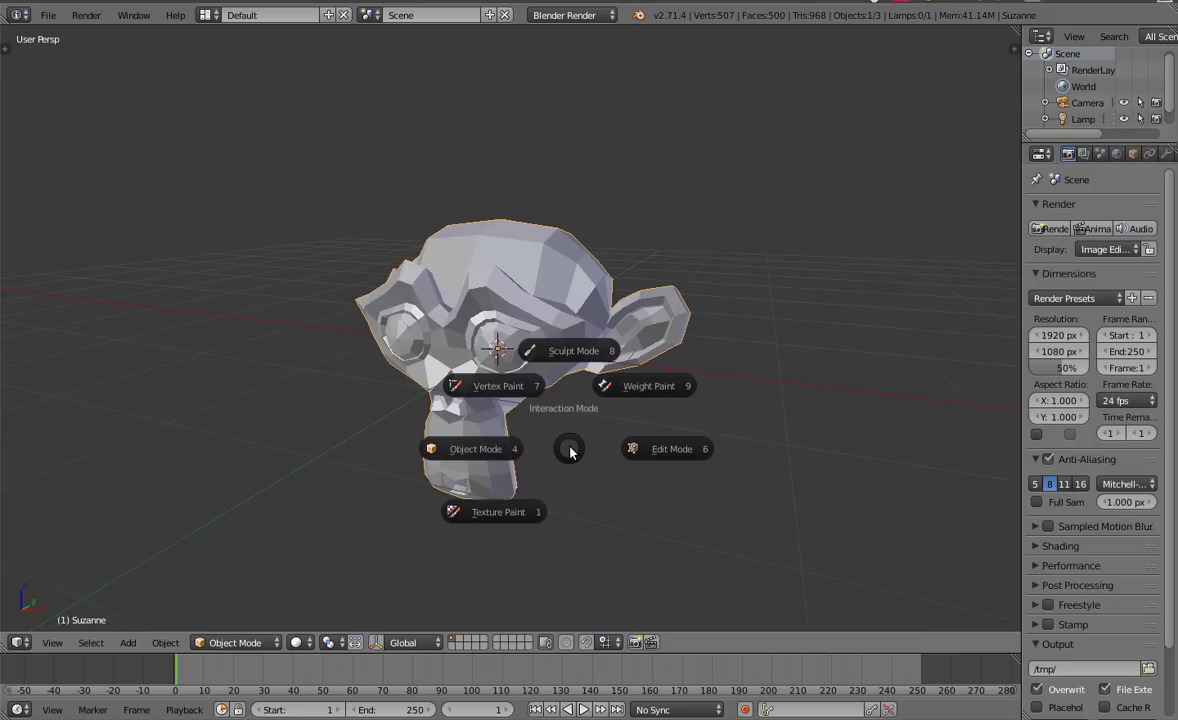
key(Escape)
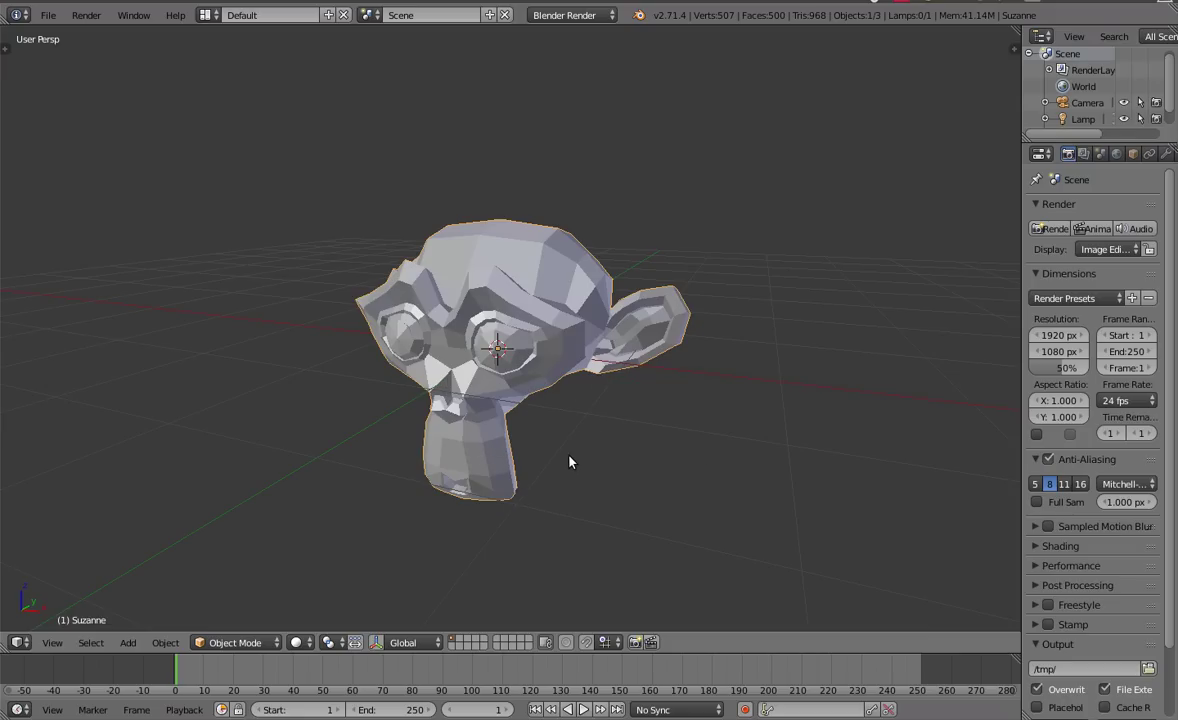
Step: Set the pie menus' Sticky Key Timeout to 15 in the user preferences
key(ctrl+alt+u)
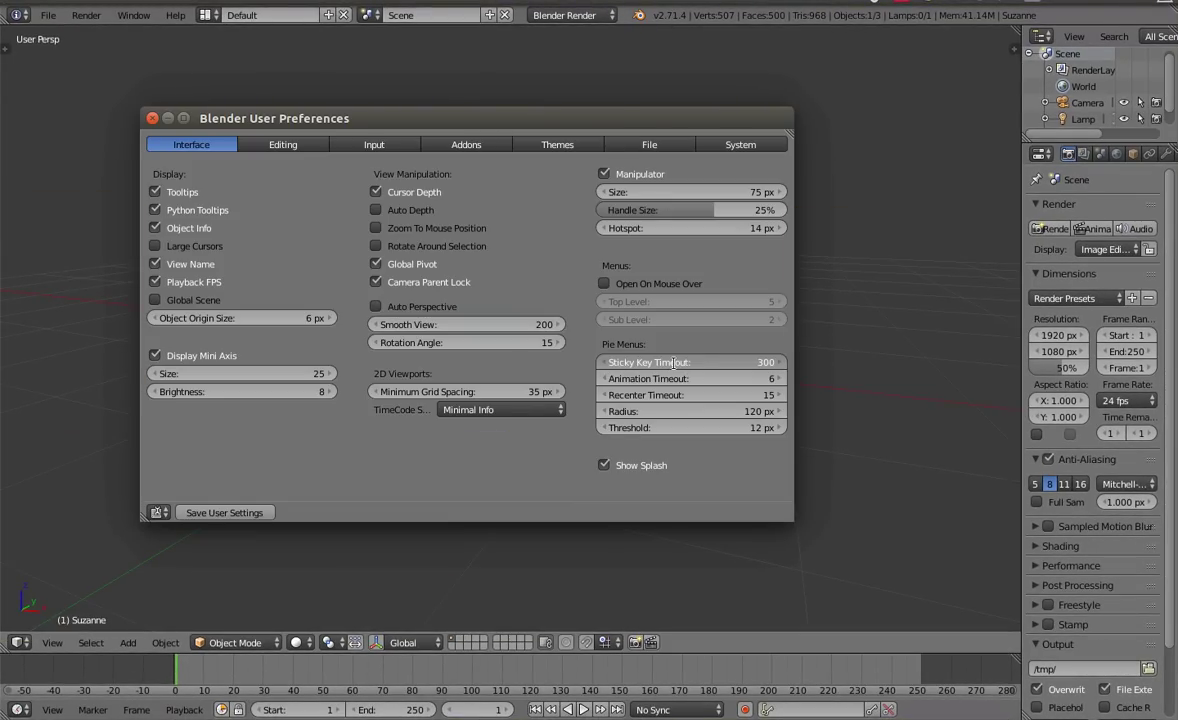
click(673, 362)
text(14515)
key(Return)
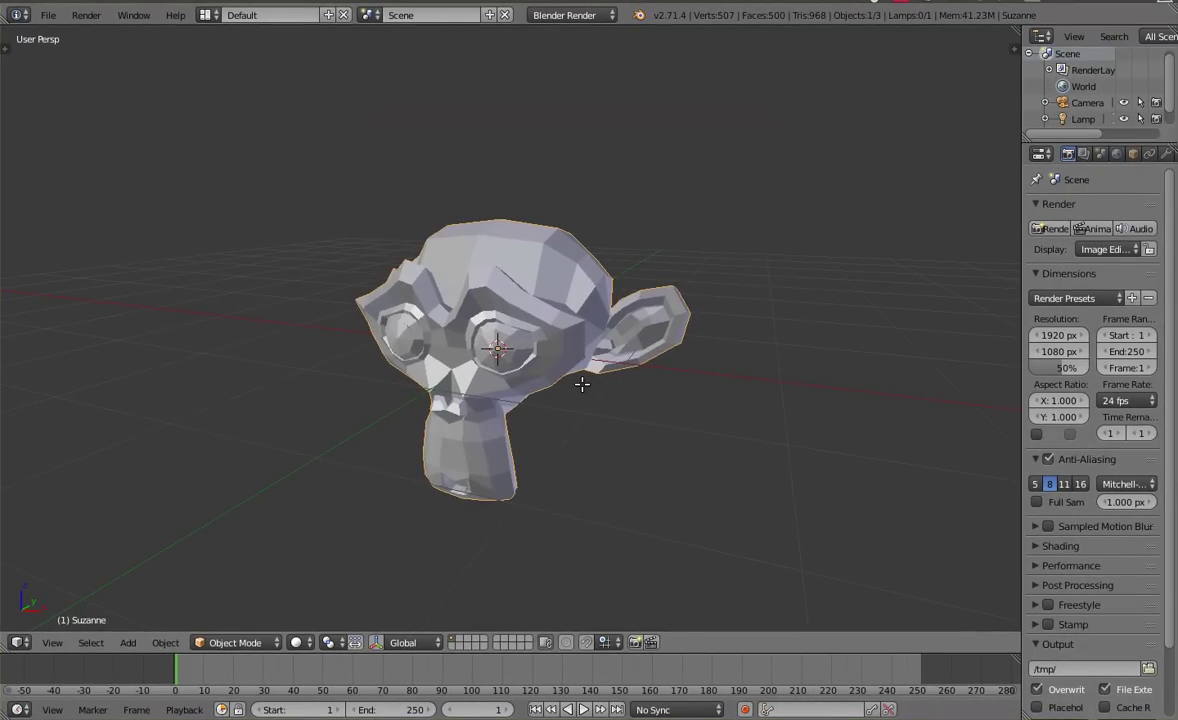
Step: Set the pie menus' Sticky Key Timeout to 0 and try the interaction mode pie menu in the viewport
key(ctrl+alt+u)
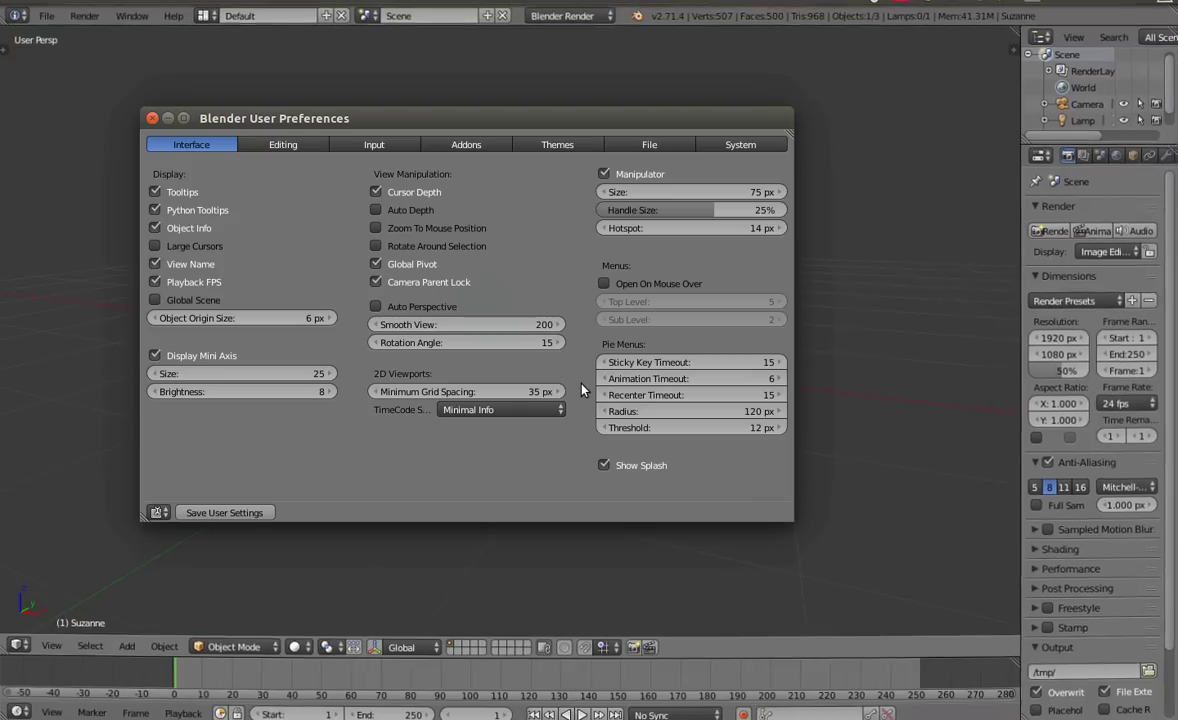
click(639, 361)
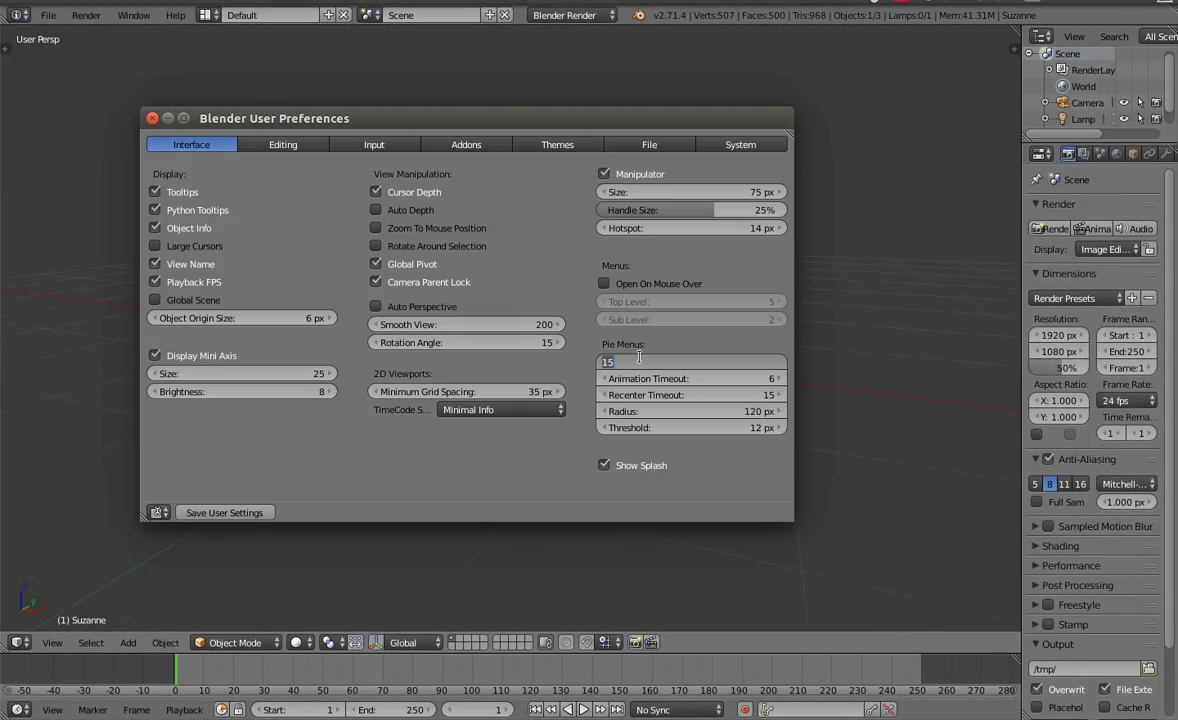
text(0)
key(Return)
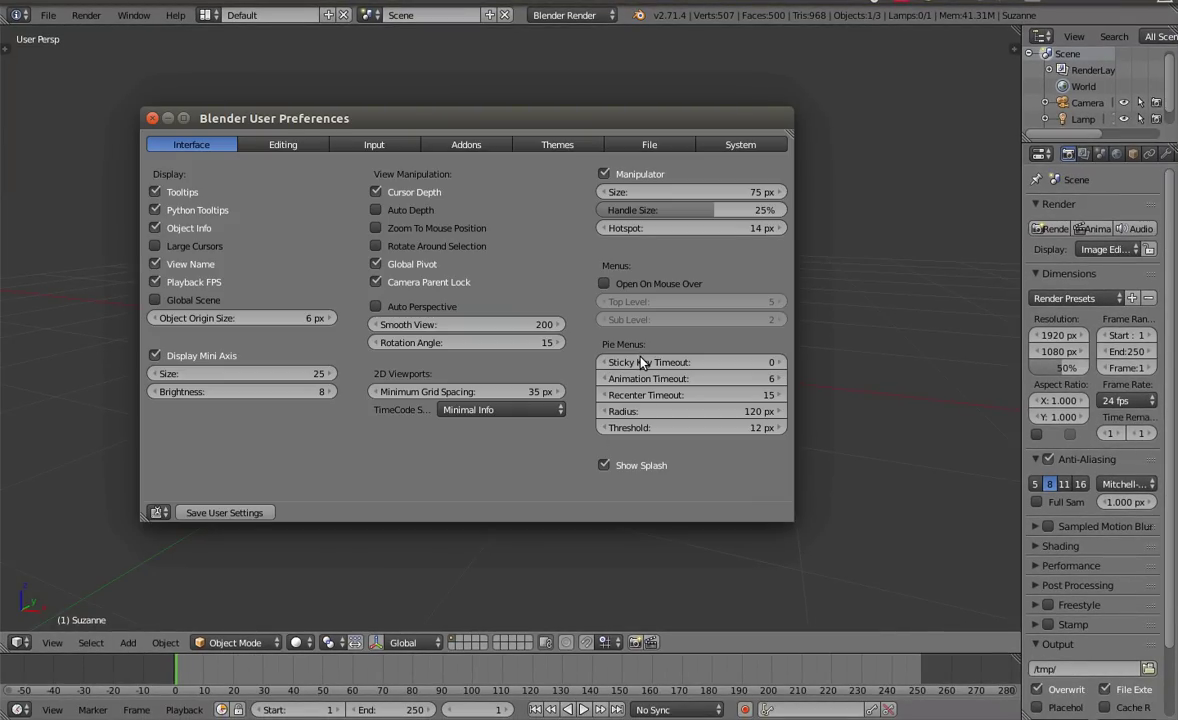
right_click(839, 365)
key(Tab)
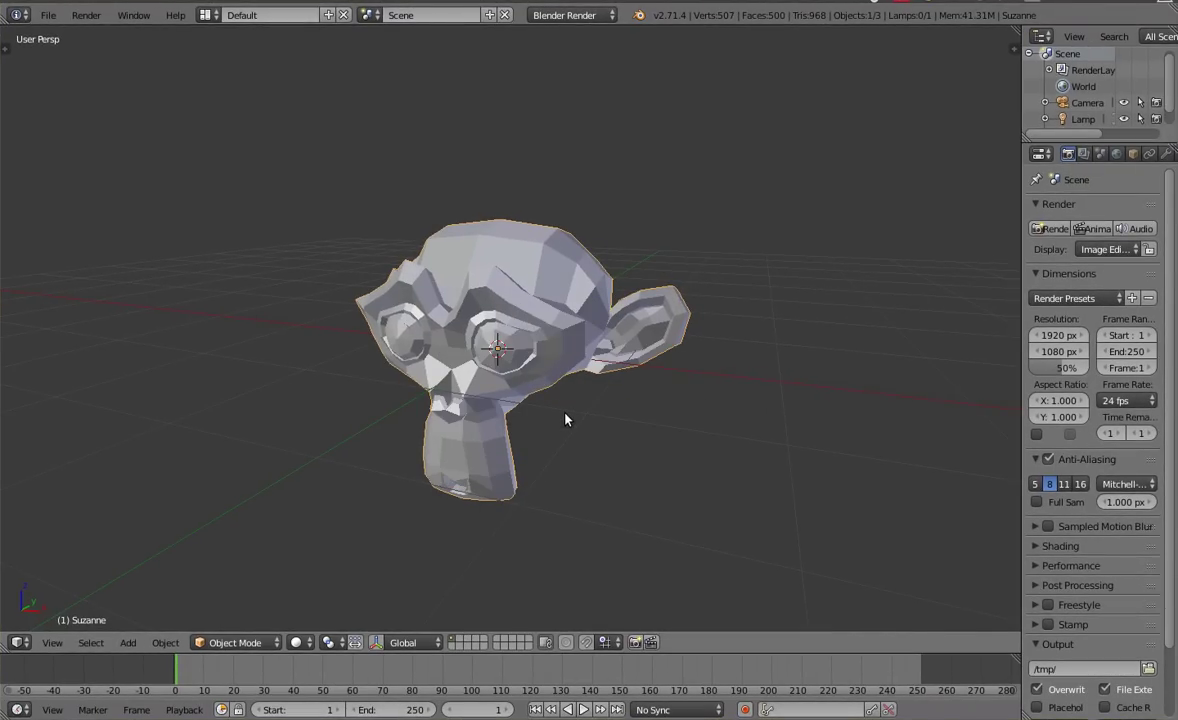
Step: Set the pie menus' Animation Timeout to 0, then open the interaction mode pie menu to test it and dismiss it
key(ctrl+alt+u)
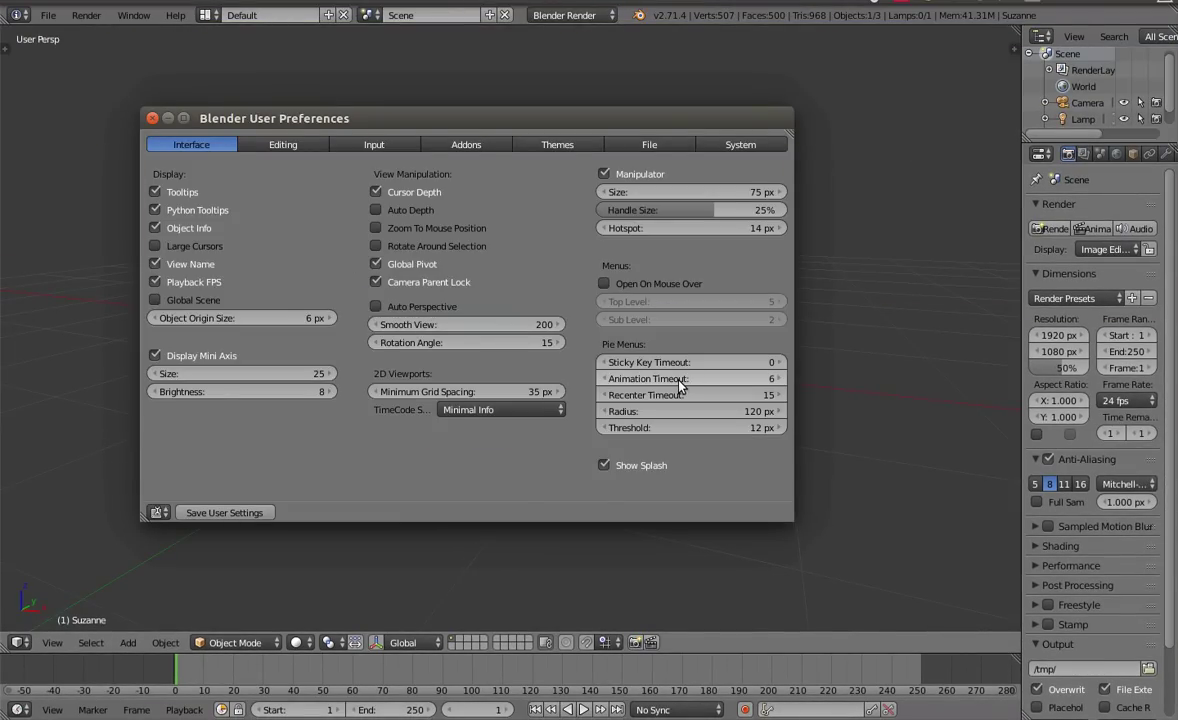
click(744, 379)
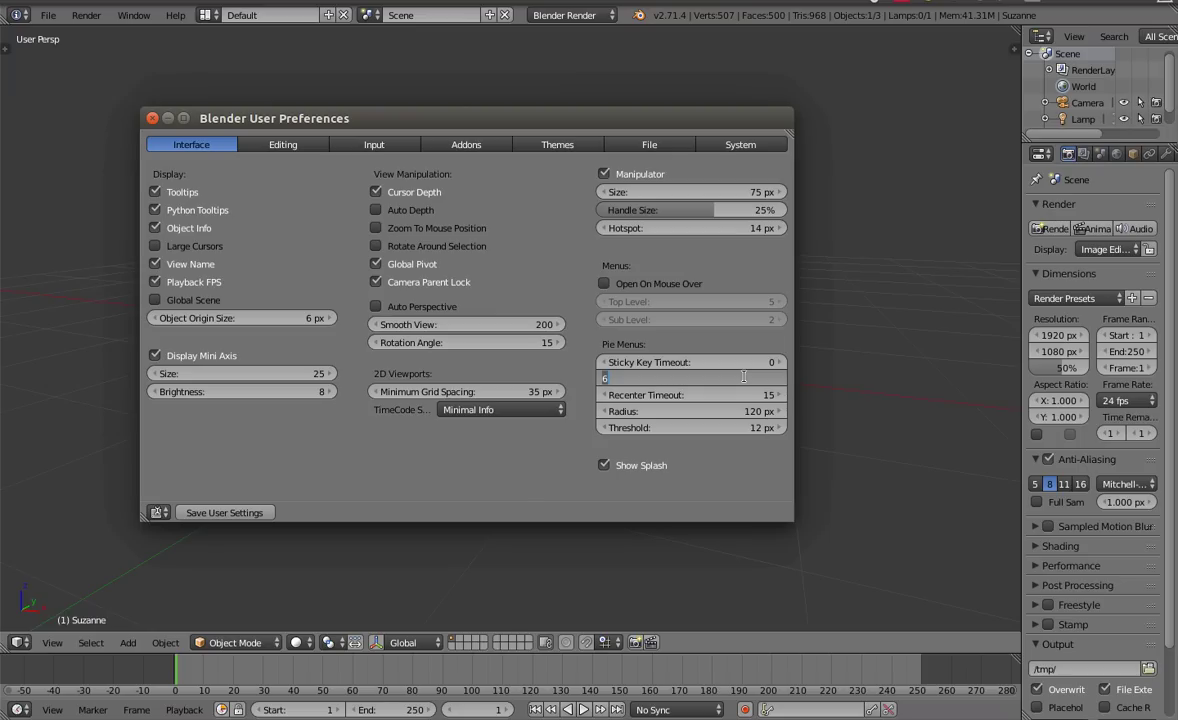
text(0)
key(Return)
click(786, 552)
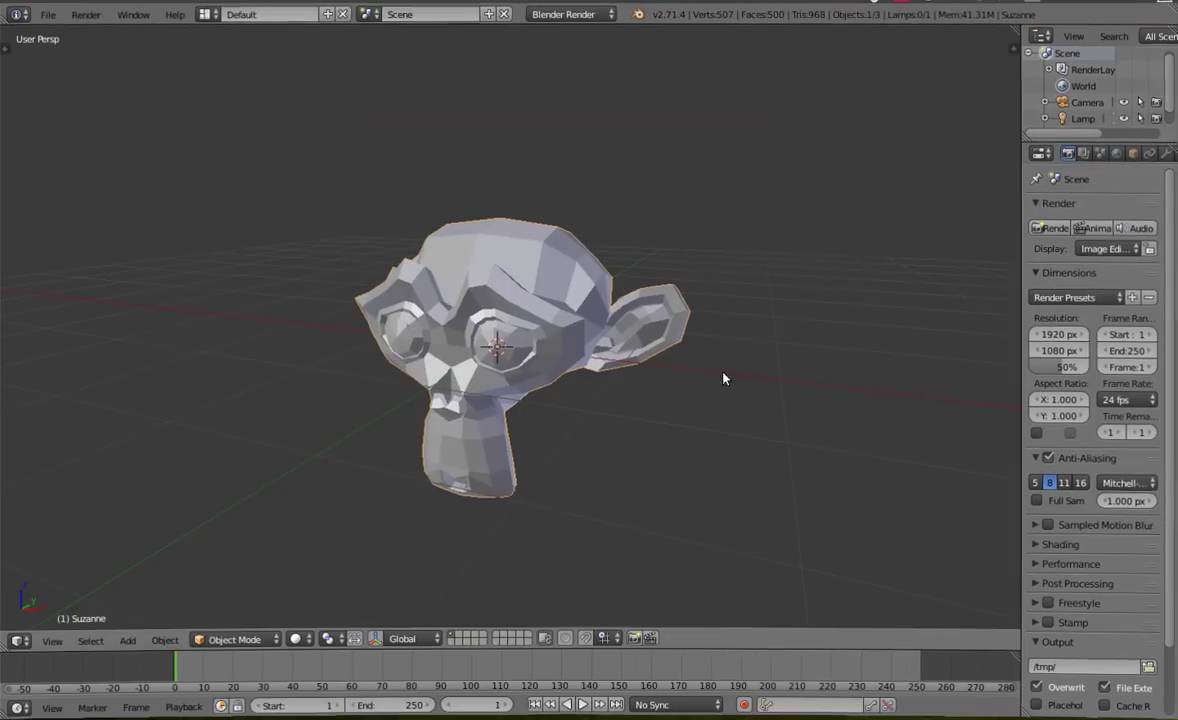
key(Tab)
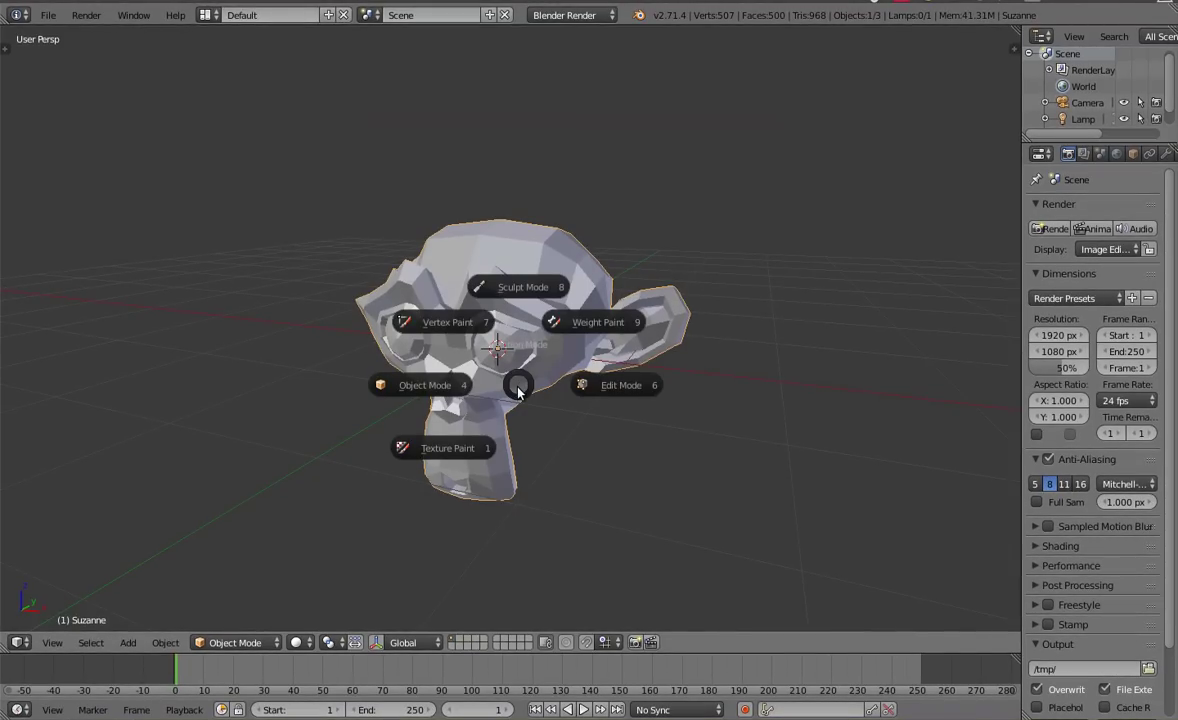
key(Escape)
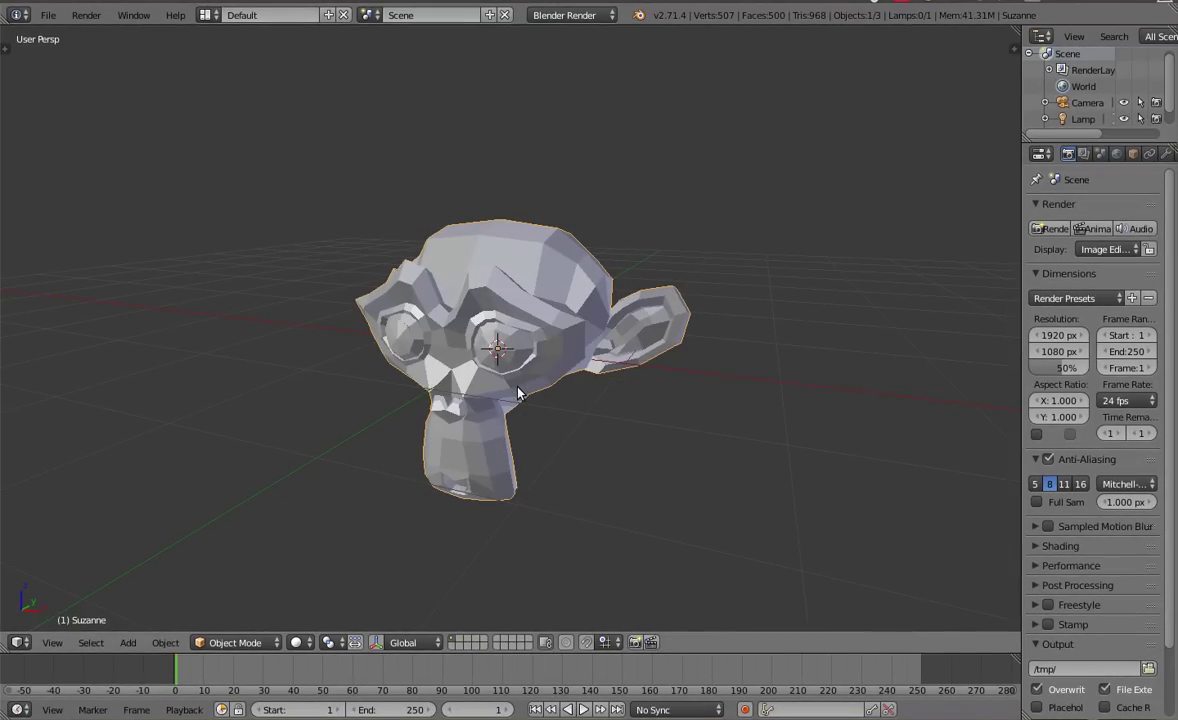
Step: Return to the user preferences and set the pie menus' Animation Timeout to 6
key(alt+Tab)
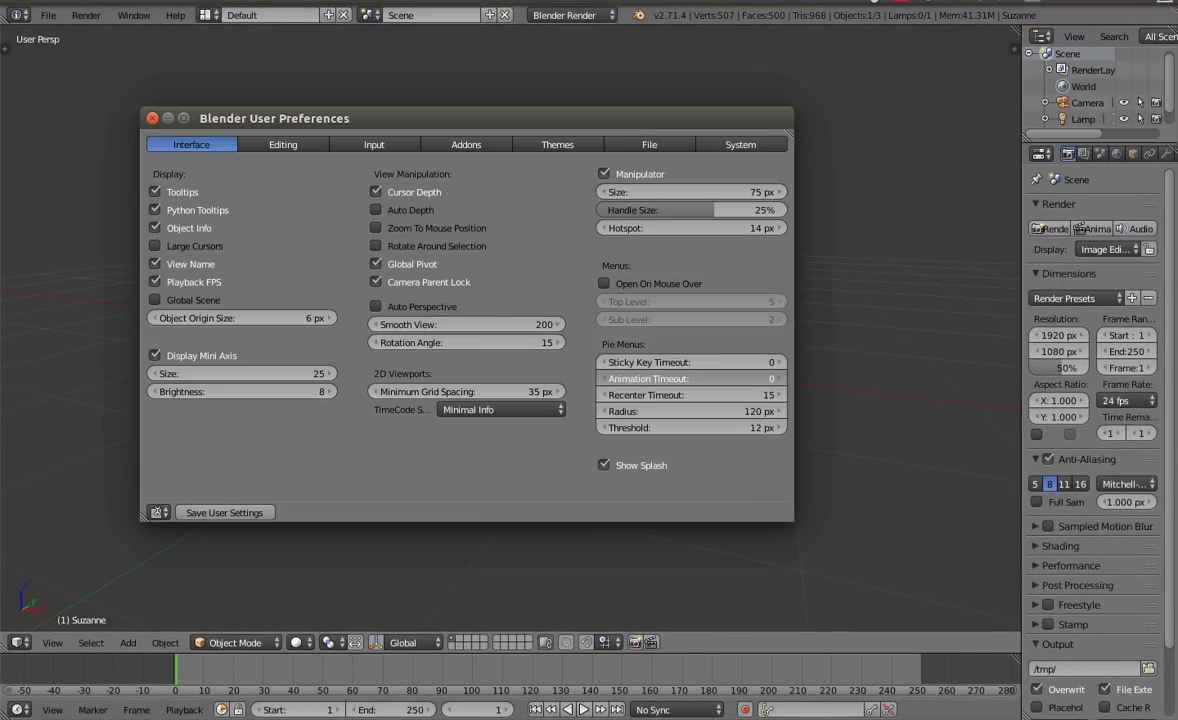
click(632, 378)
text(6)
key(Return)
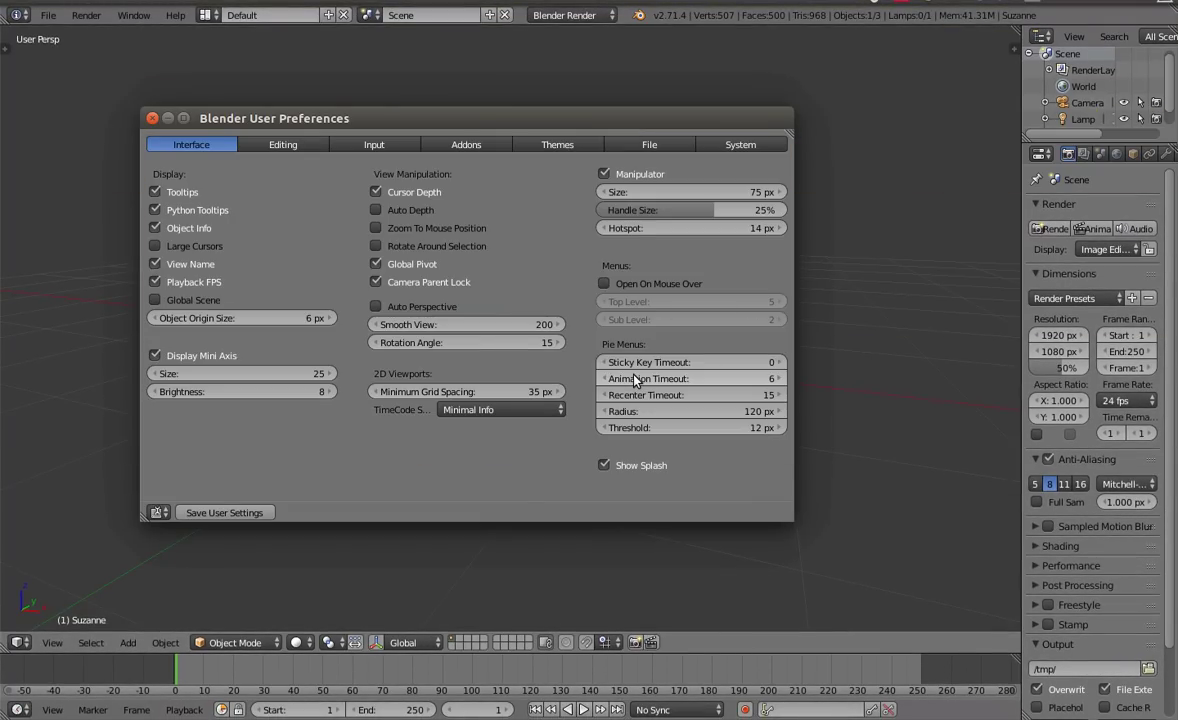
Step: Raise the pie menus' Animation Timeout to 100 and test it with the interaction mode pie menu, switching the monkey head to Edit Mode
click(634, 379)
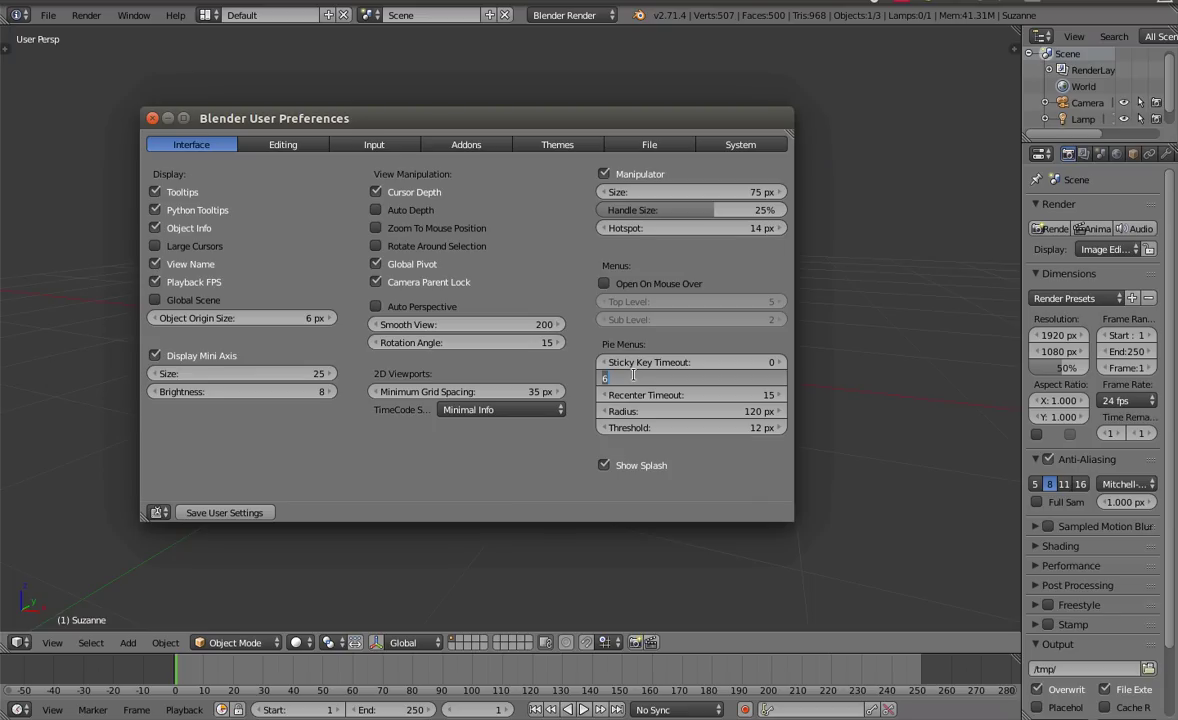
text(5)
text(00)
key(Return)
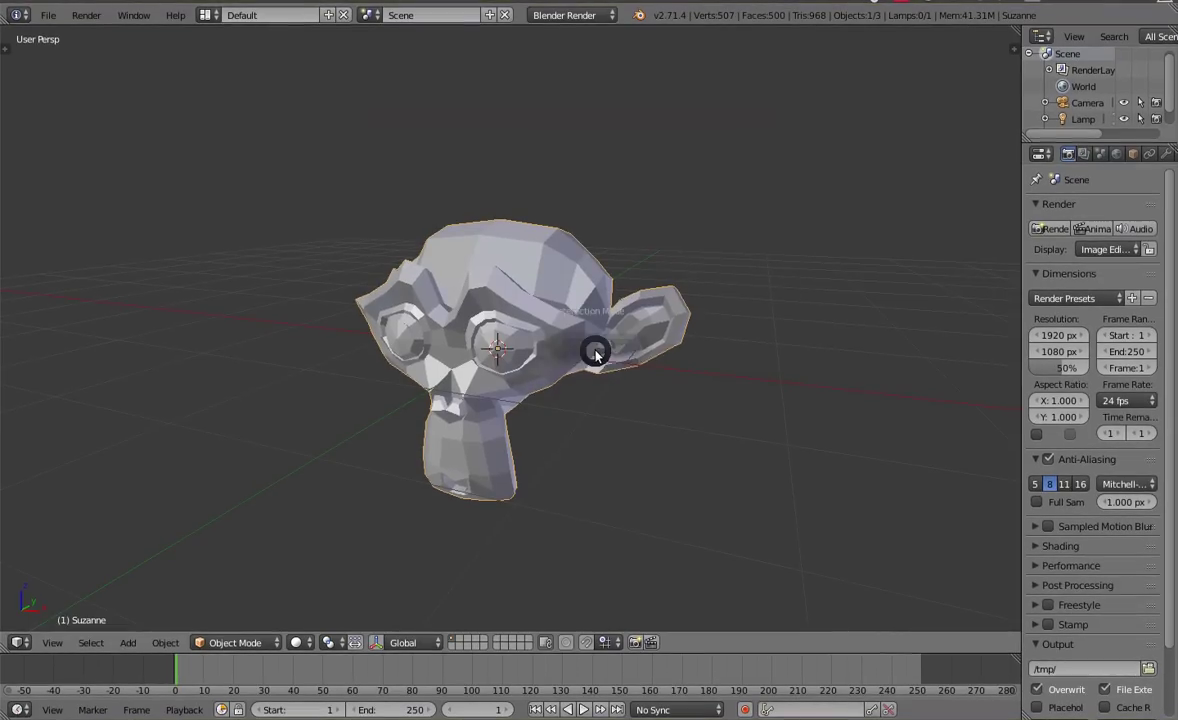
key(Tab)
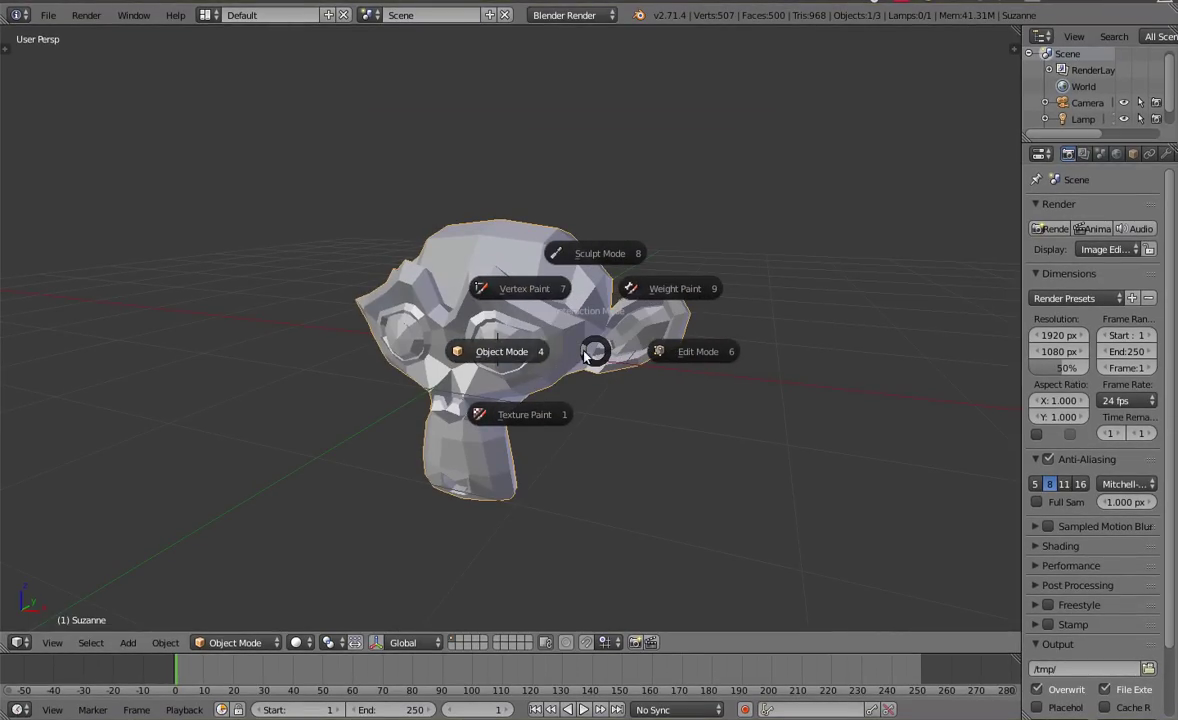
key(Escape)
key(Tab)
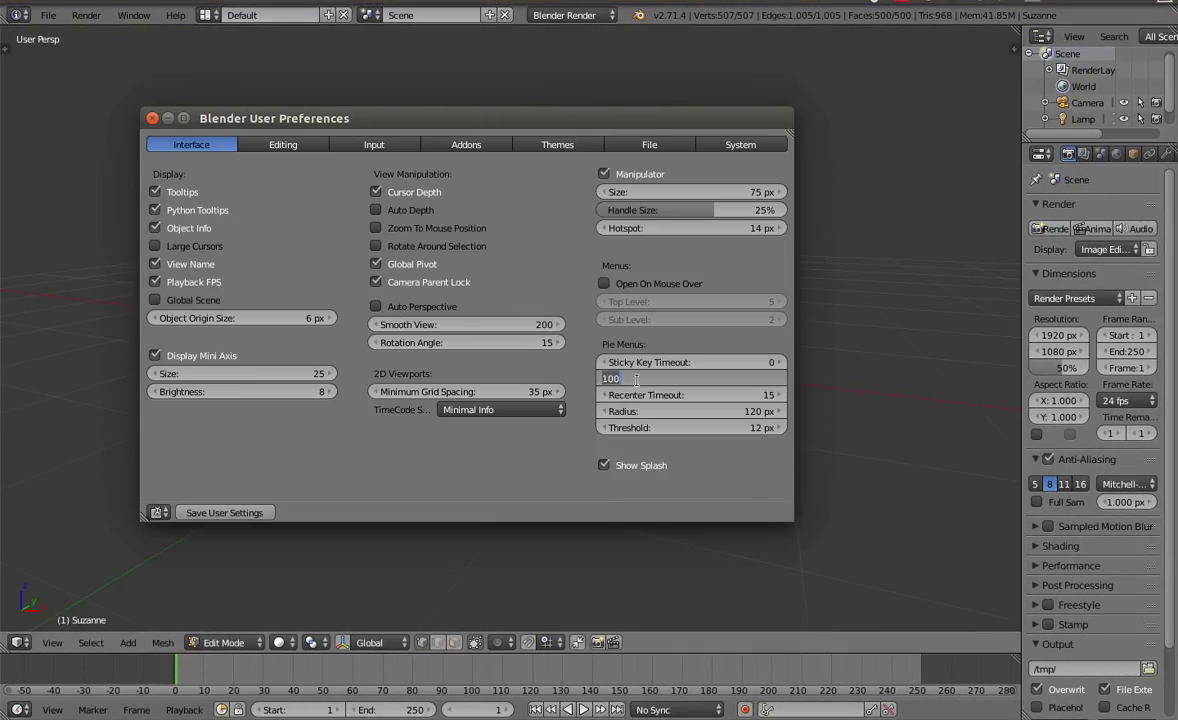
Step: Restore the pie menus' Animation Timeout to 6 in the user preferences
click(668, 380)
text(6)
key(Return)
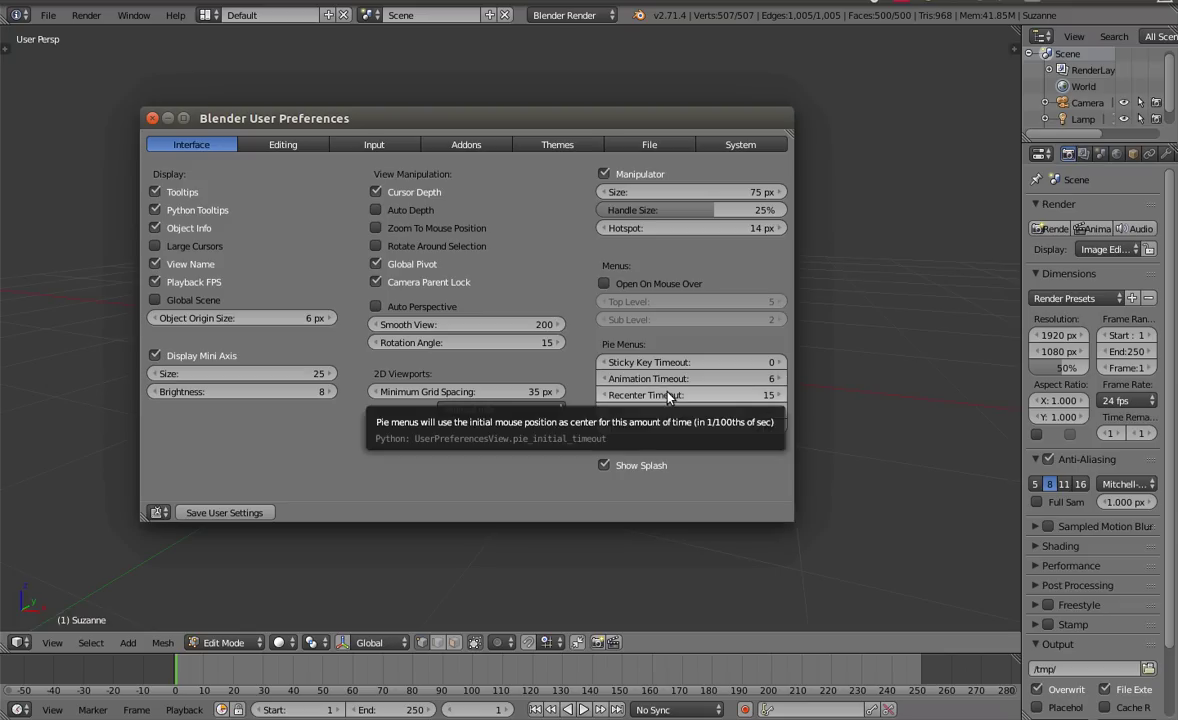
Step: Set the pie menus' Recenter Timeout to 0 and return to the viewport
click(667, 396)
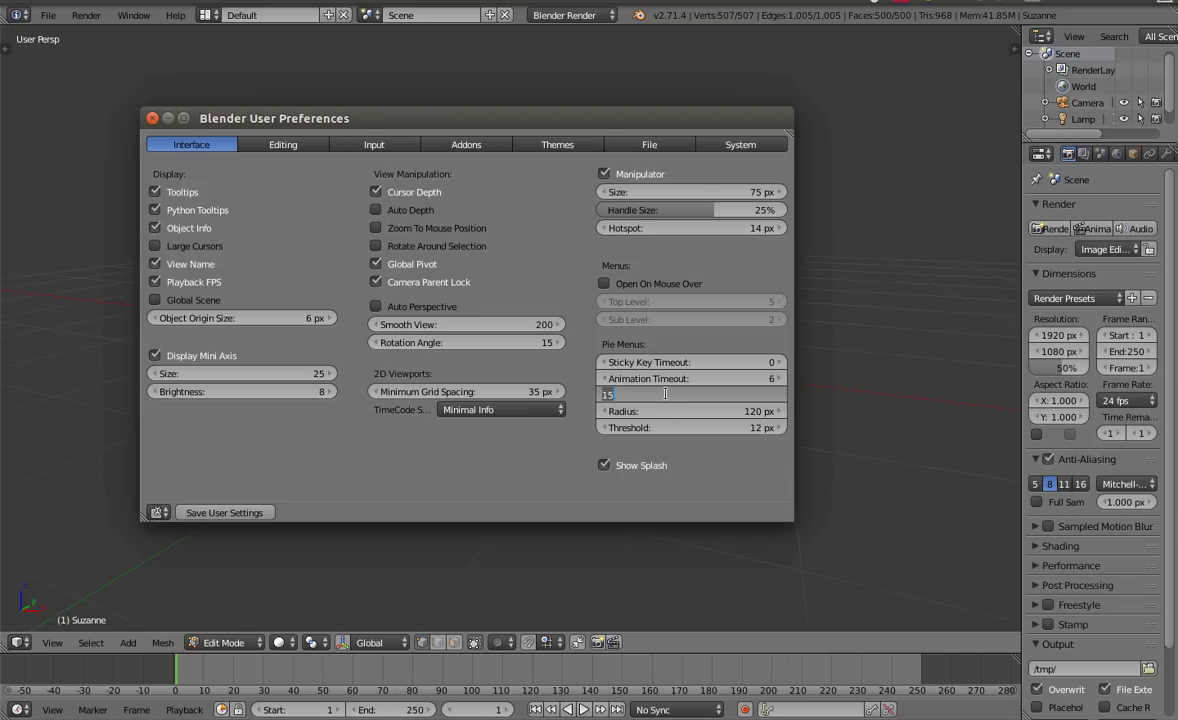
key(Return)
click(843, 387)
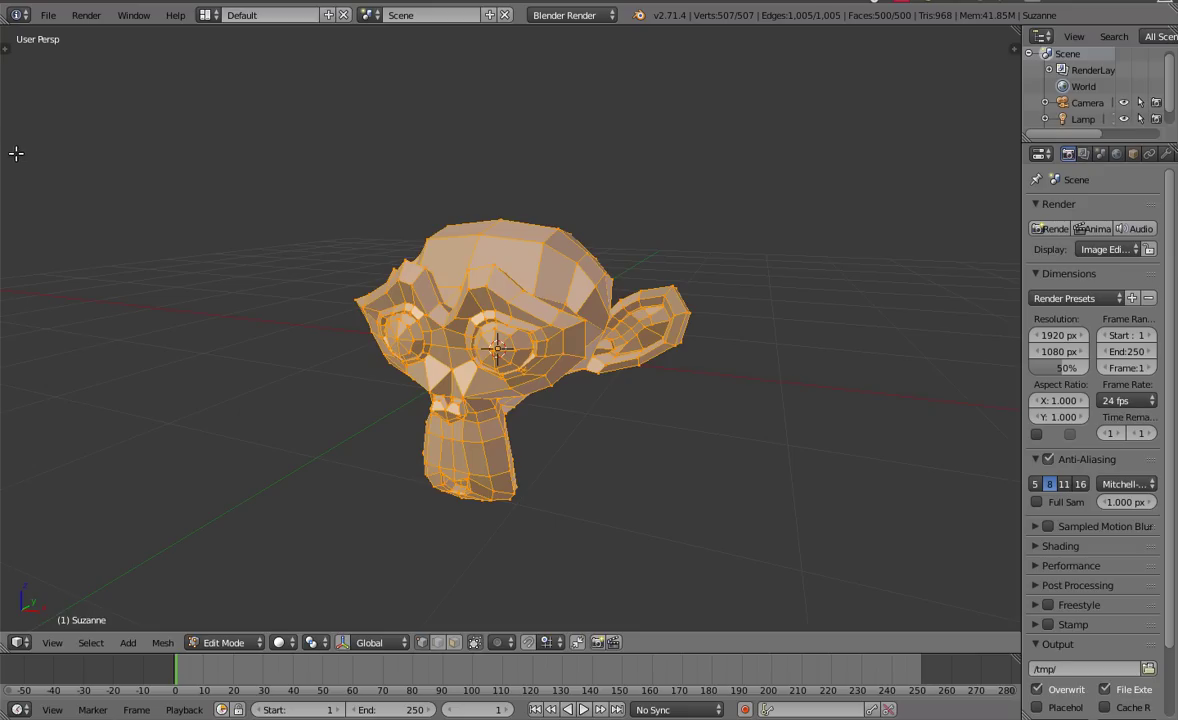
Step: Test the interaction mode pie menu on the monkey head, finishing in Object Mode
key(Tab)
key(Tab)
click(660, 392)
key(Tab)
click(425, 400)
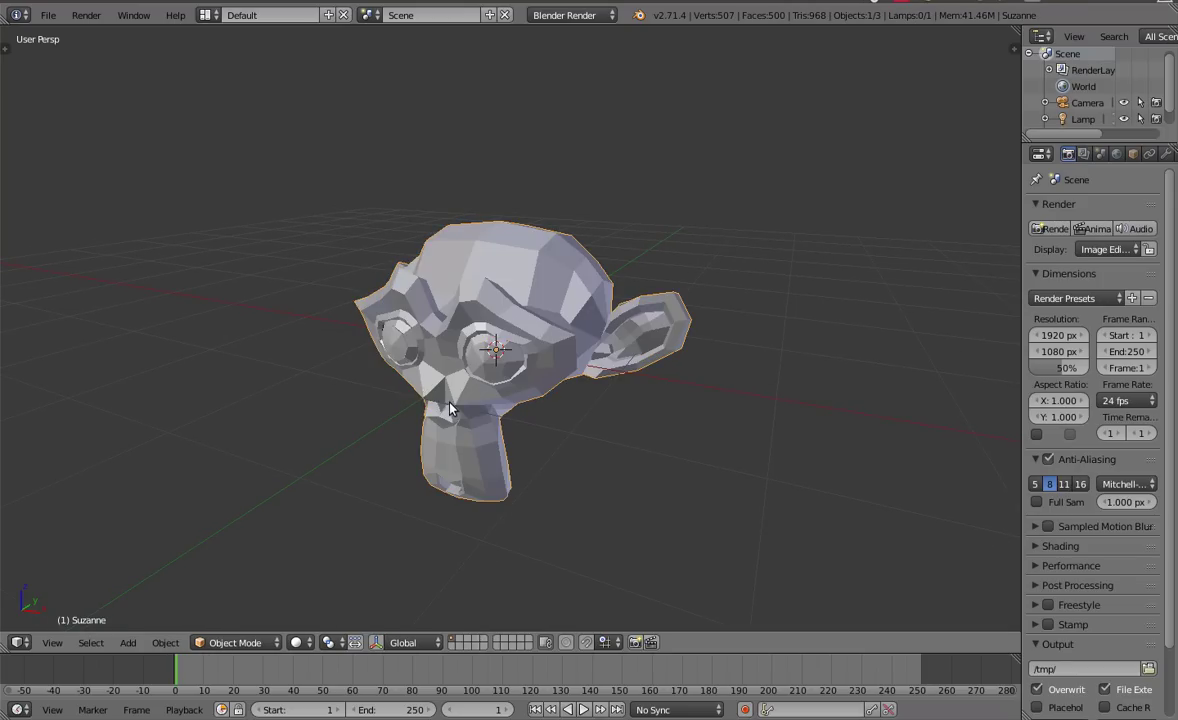
Step: Switch the monkey head to Sculpt Mode, then to Vertex Paint and finally to Edit Mode
key(Tab)
click(728, 420)
key(Tab)
click(705, 340)
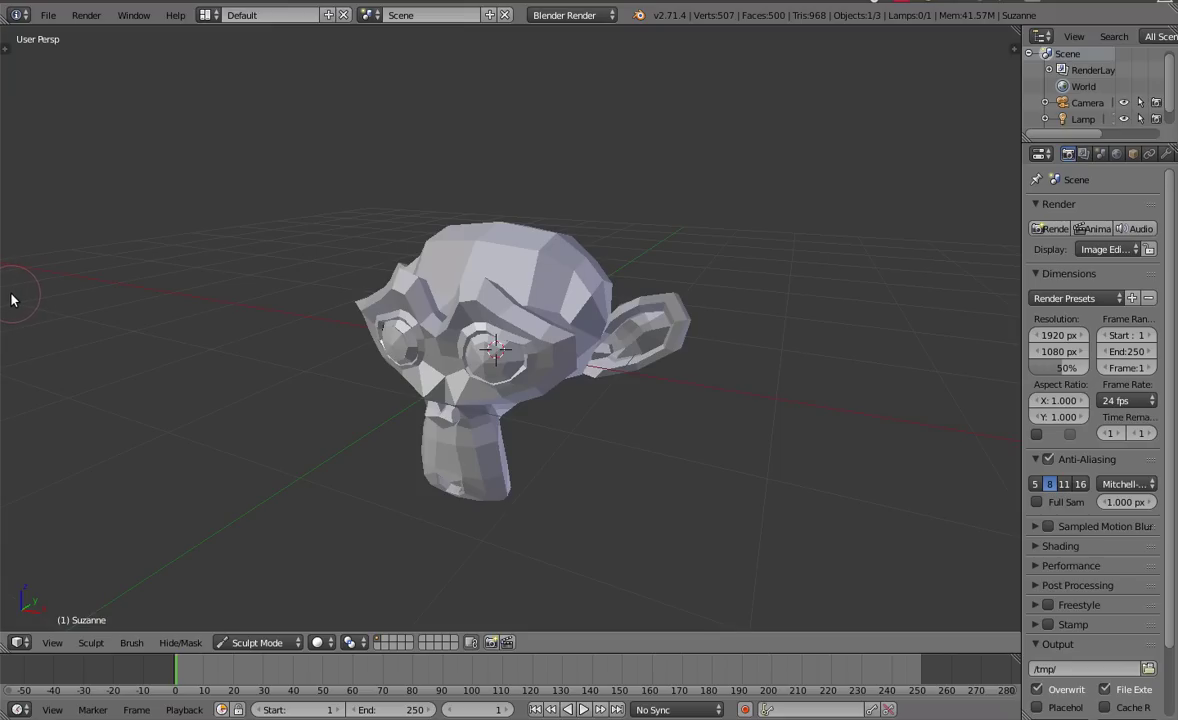
key(v)
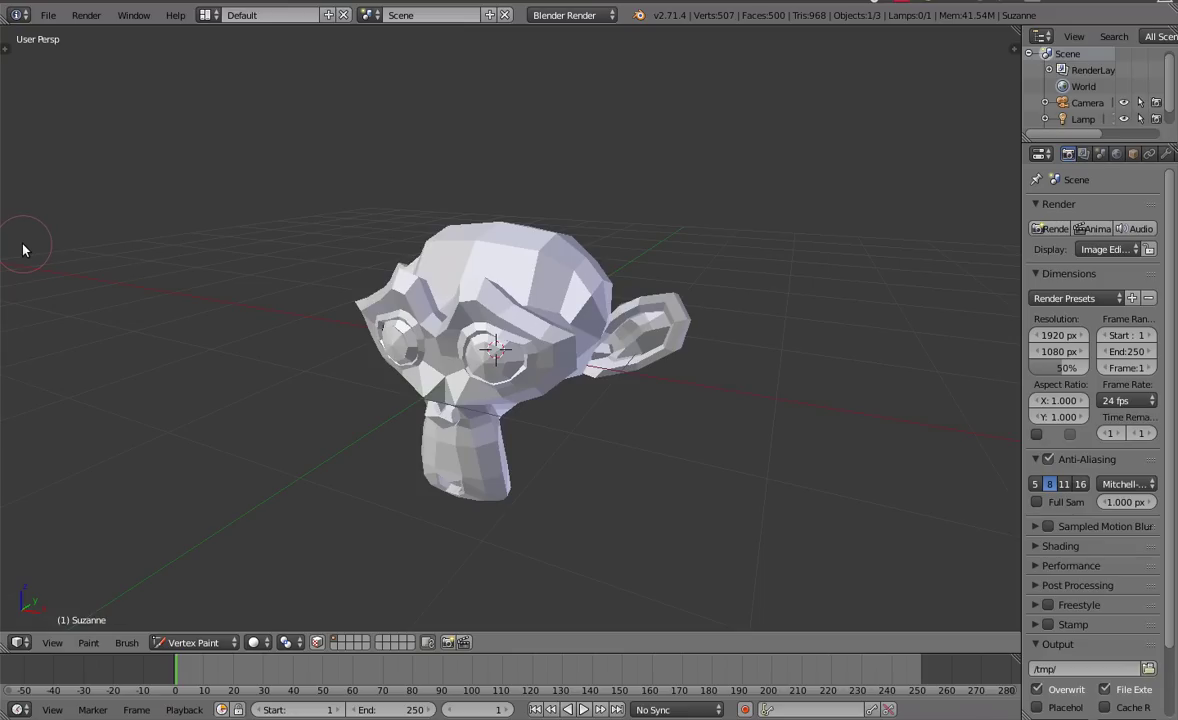
key(Tab)
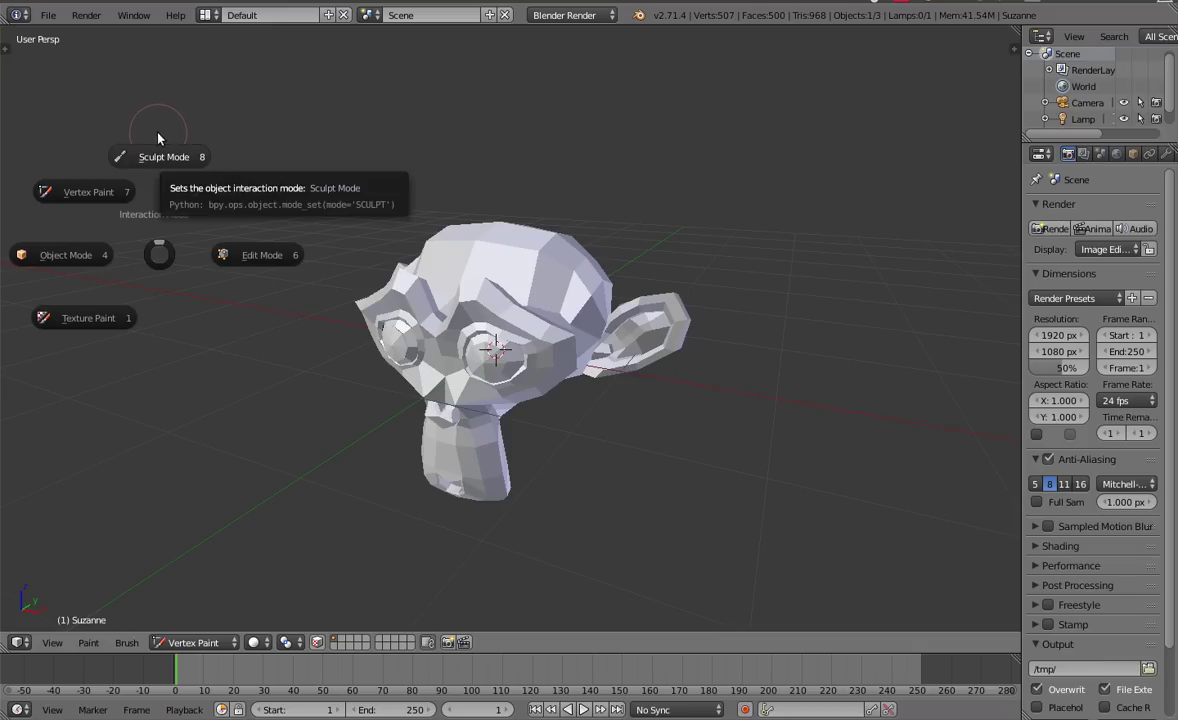
click(623, 423)
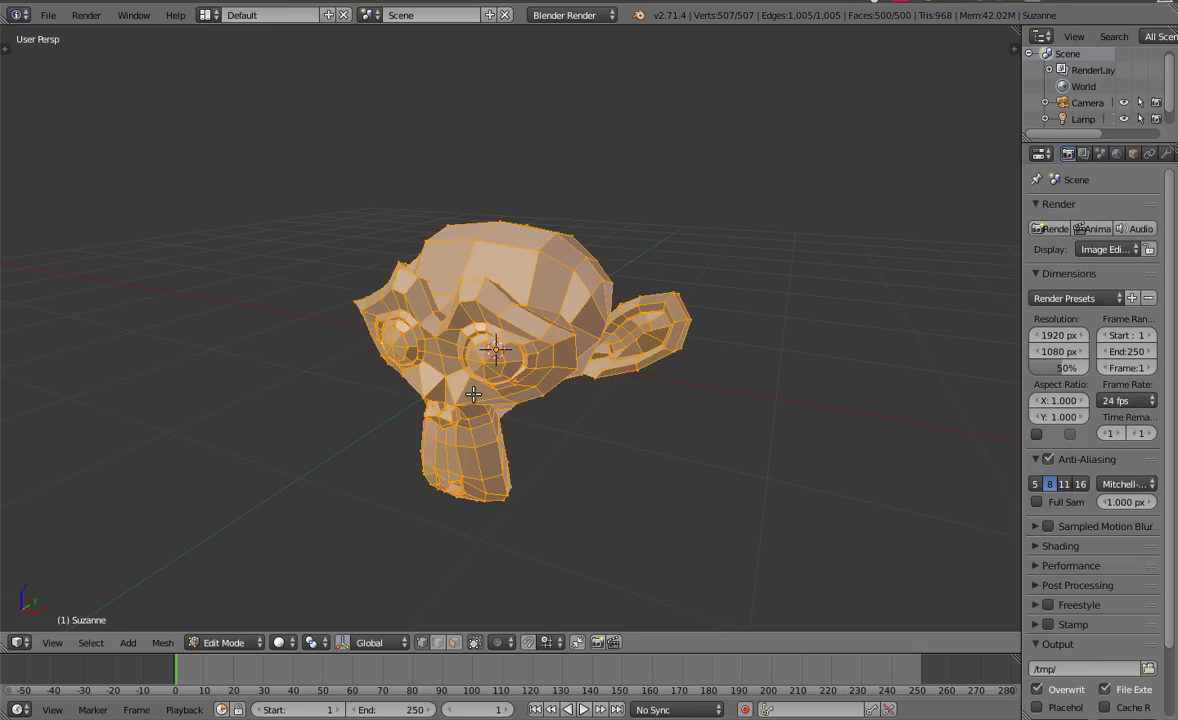
Step: Set the pie menus' Recenter Timeout to 500 and test it by opening the interaction mode pie menu near the viewport's edge
key(ctrl+alt+u)
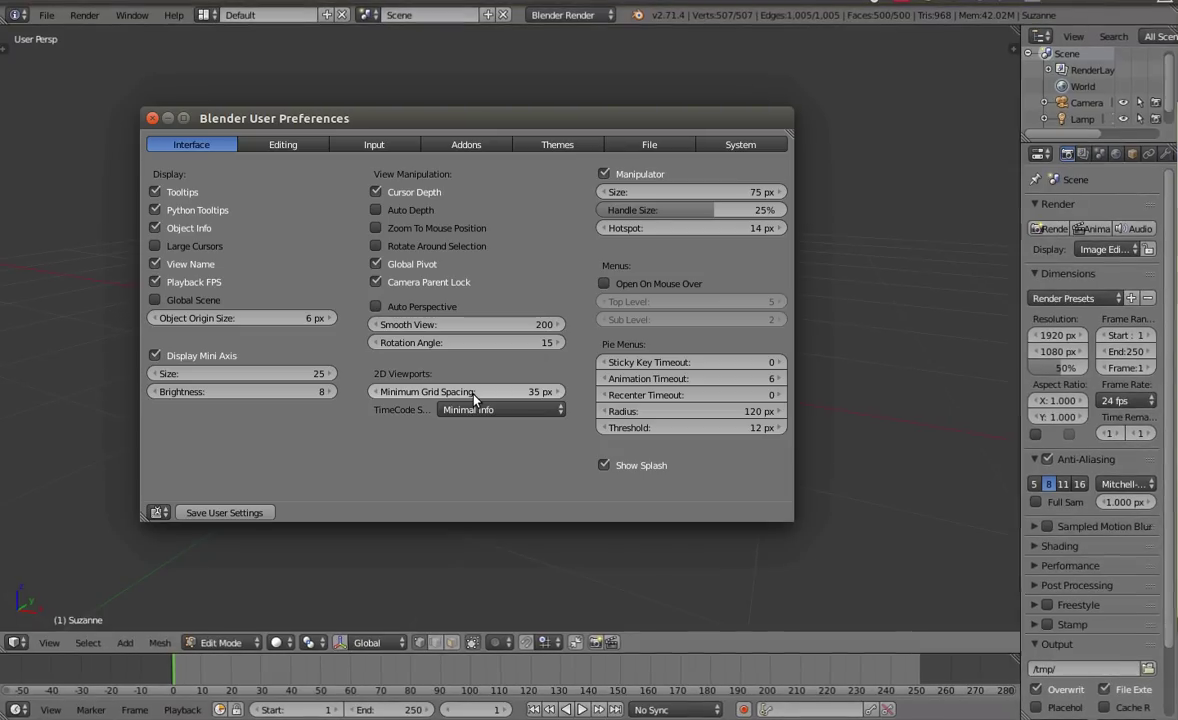
click(674, 397)
text(500)
key(Return)
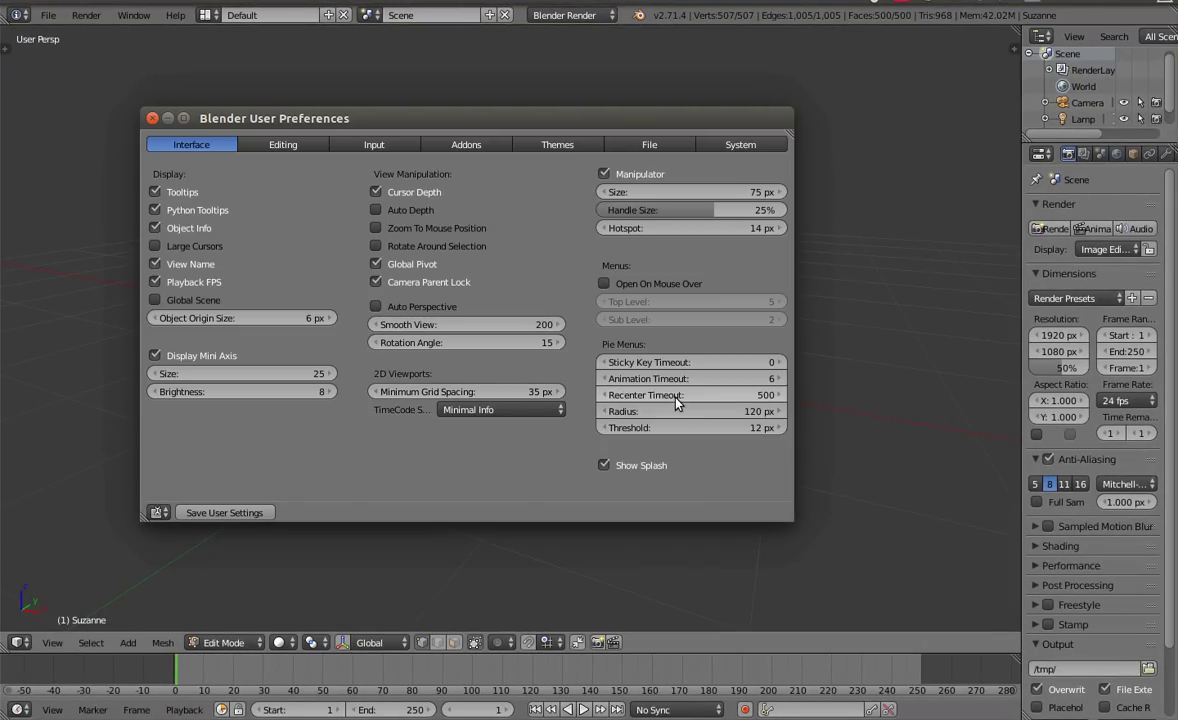
click(865, 338)
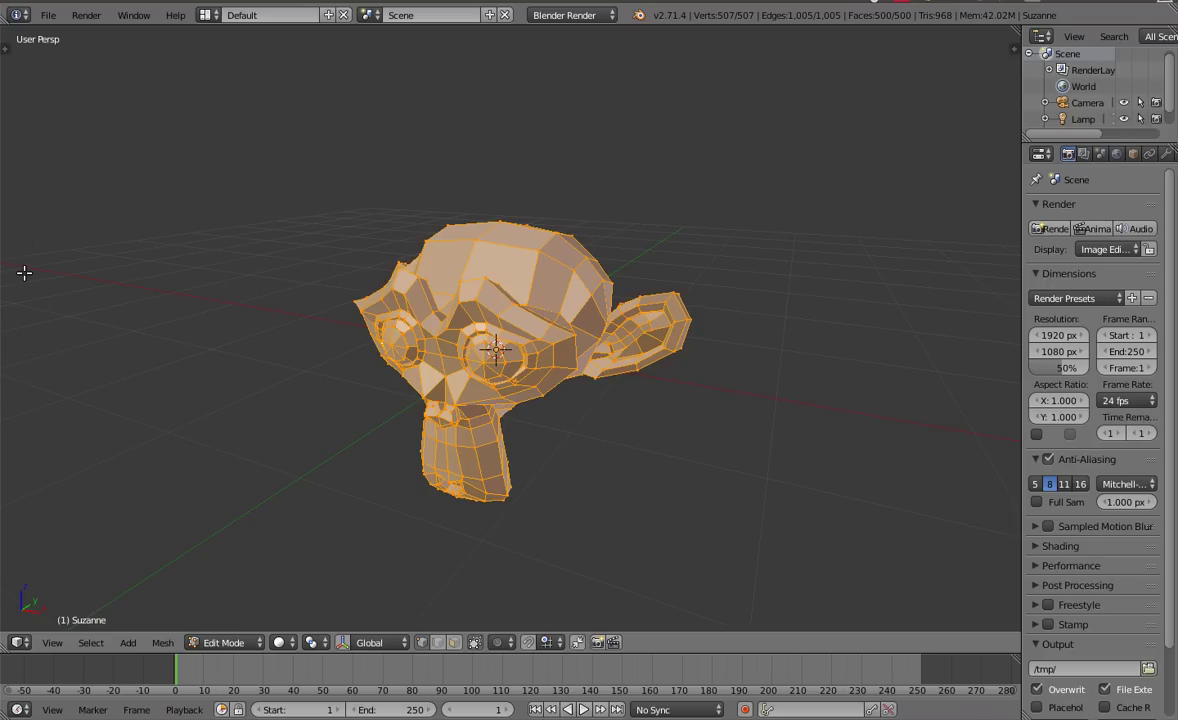
key(Tab)
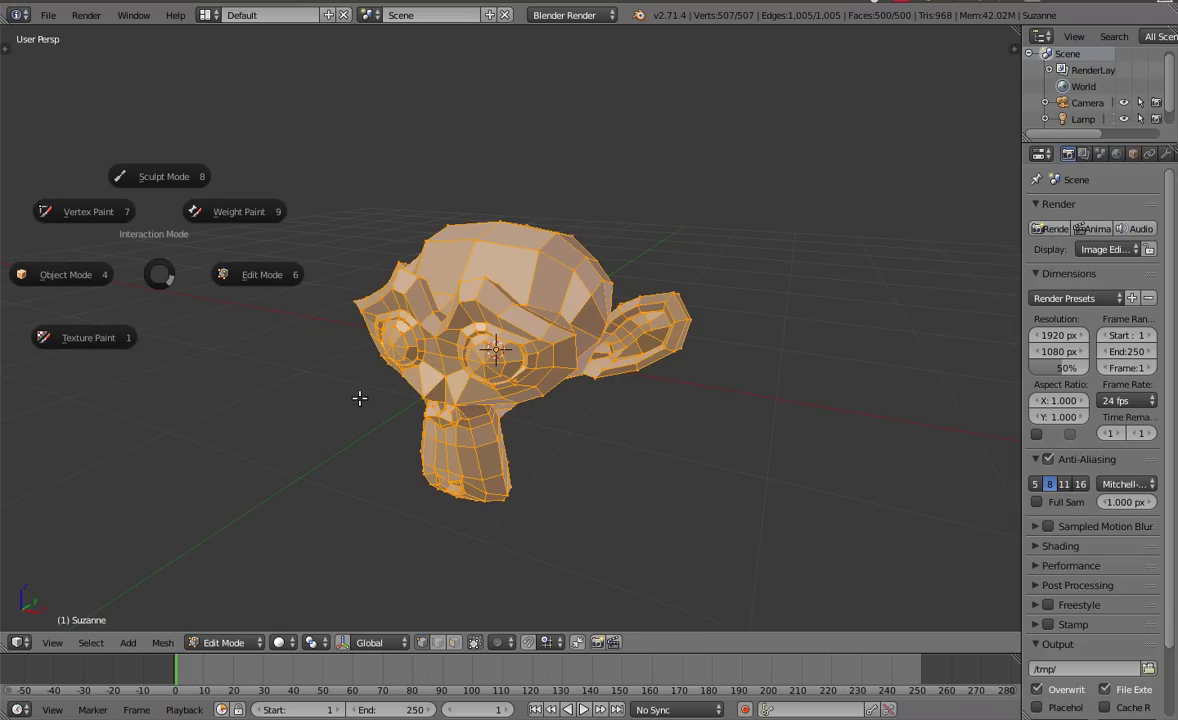
Step: Set the pie menus' Recenter Timeout to 10 in the user preferences and return to the viewport
key(ctrl+alt+u)
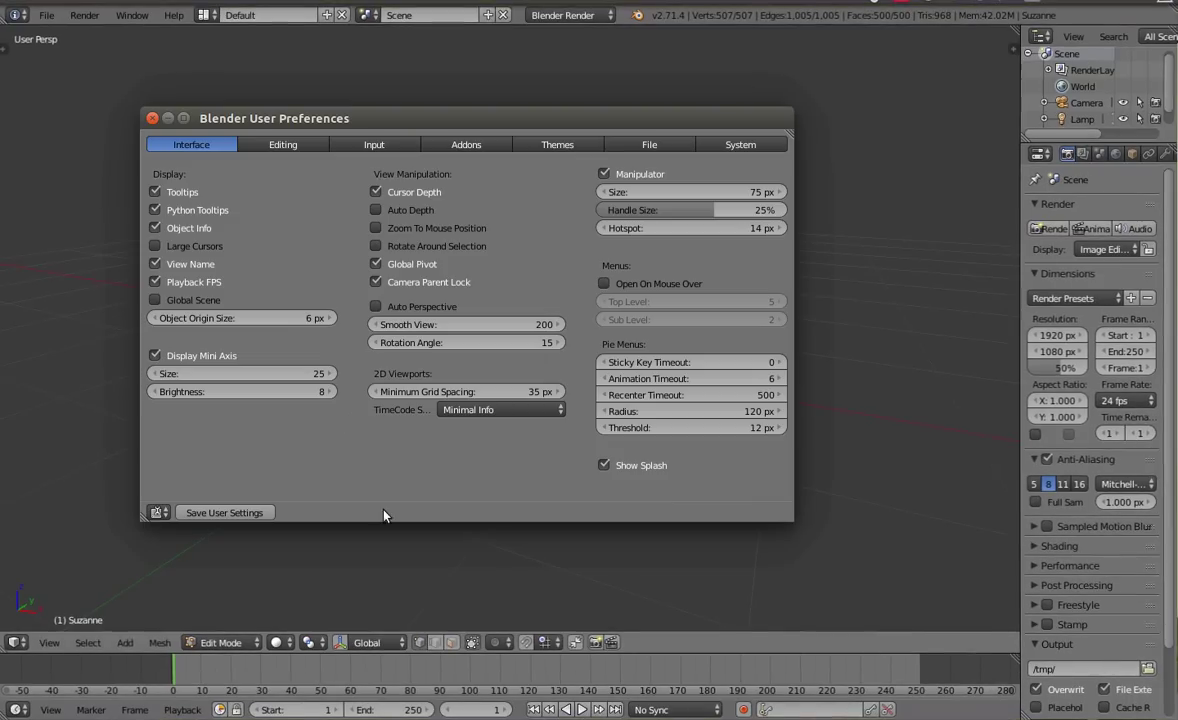
click(634, 392)
text(1)
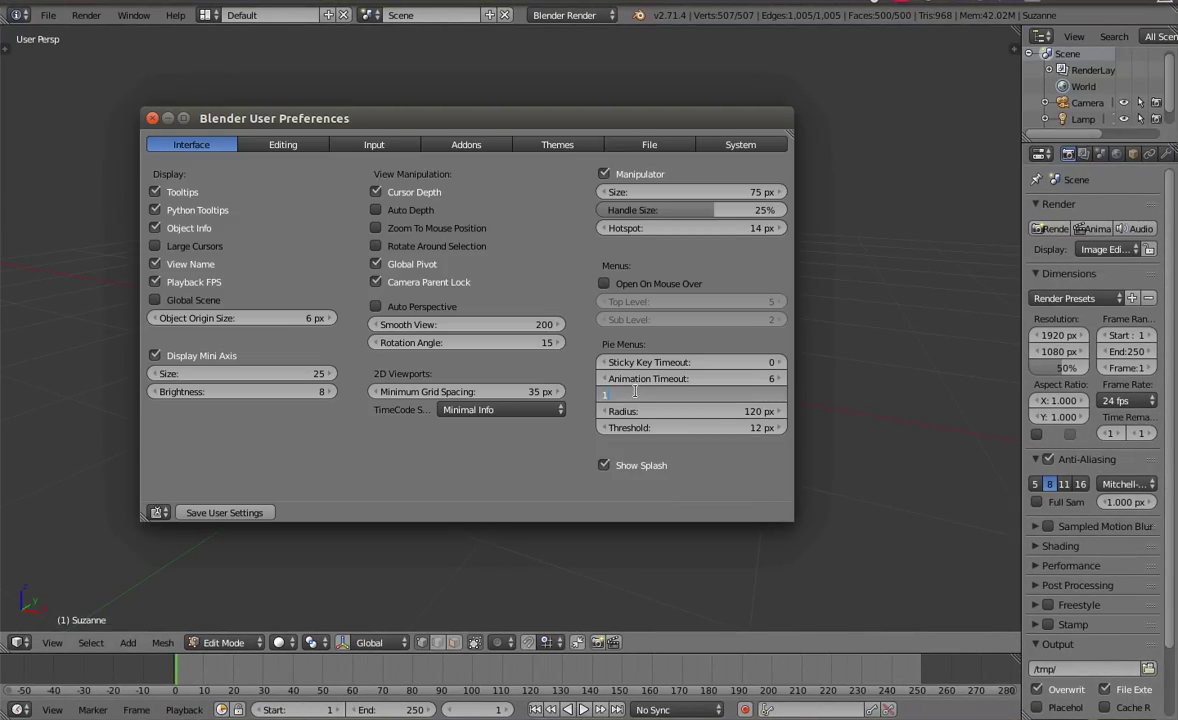
text(0)
key(Return)
click(34, 291)
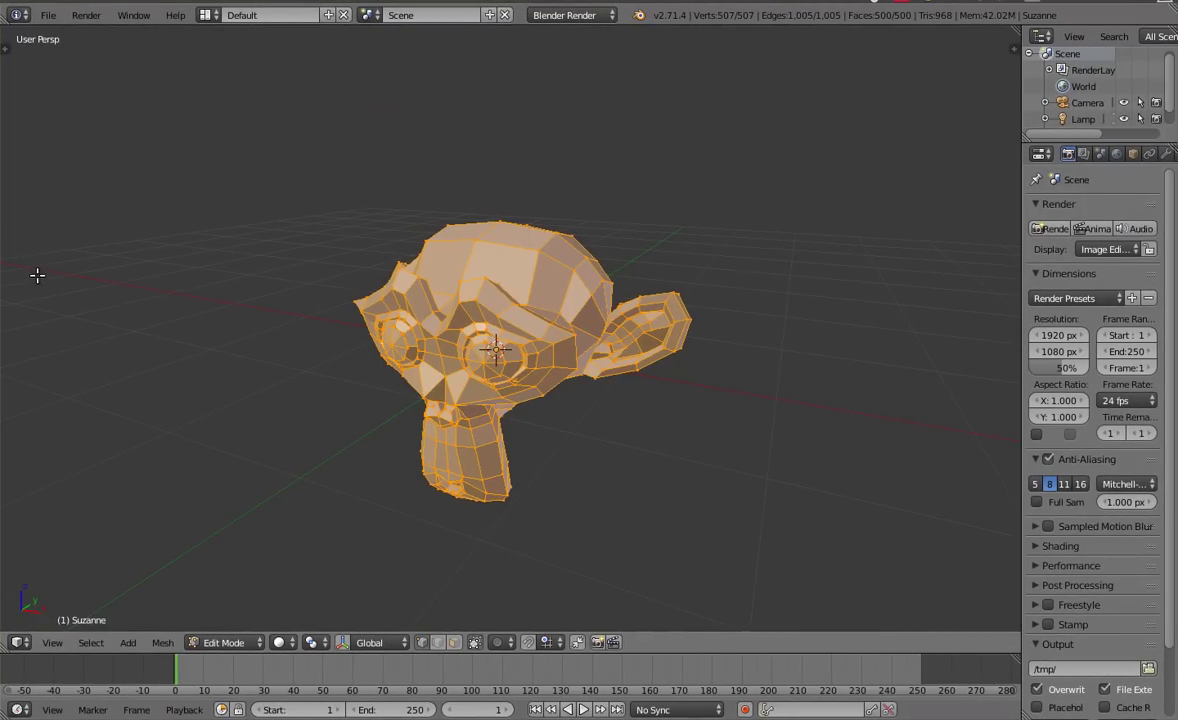
Step: Test the interaction mode pie menu repeatedly near the viewport's edge, finishing with the monkey head in Sculpt Mode
key(Tab)
click(47, 158)
key(Tab)
key(Tab)
click(202, 290)
key(Tab)
click(58, 302)
key(Tab)
click(163, 226)
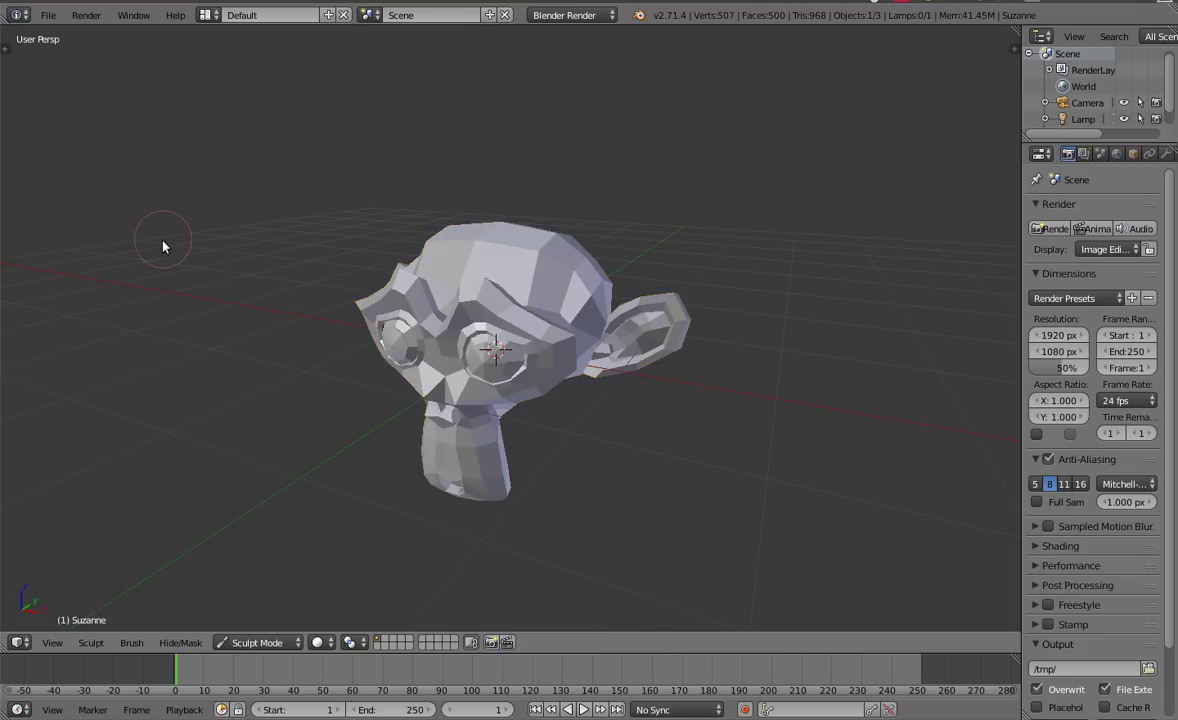
Step: Switch the monkey head to Vertex Paint and then to Object Mode
key(Tab)
click(56, 203)
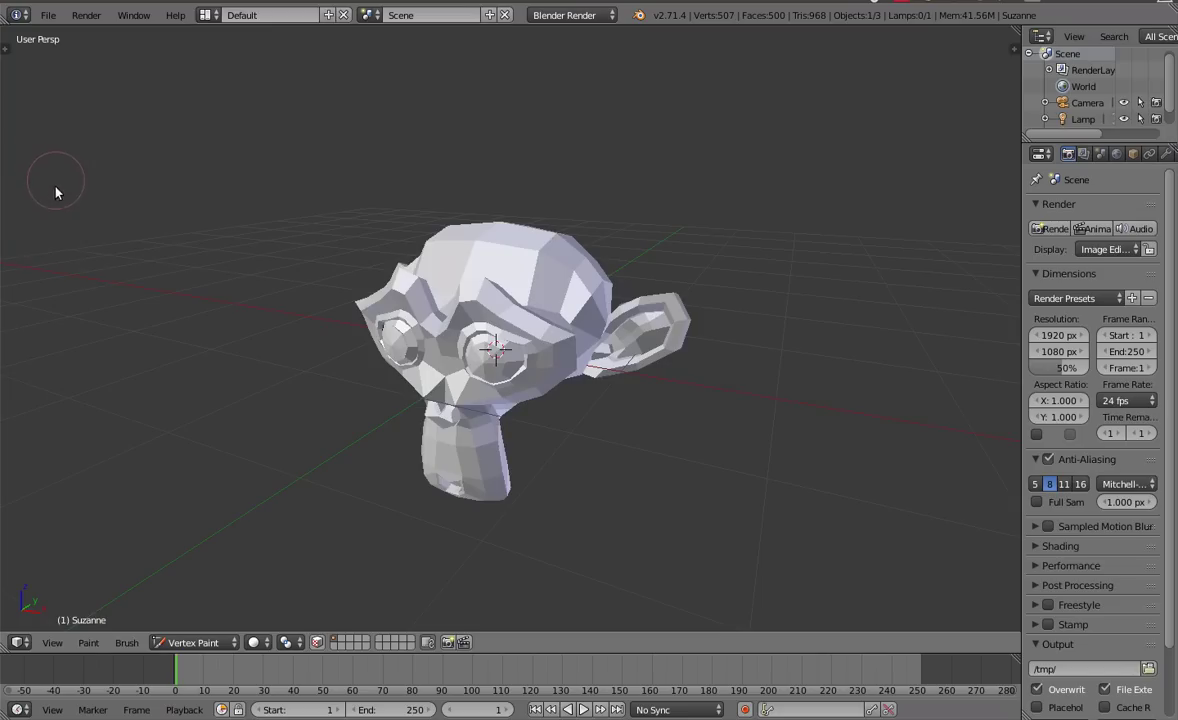
key(Tab)
click(66, 220)
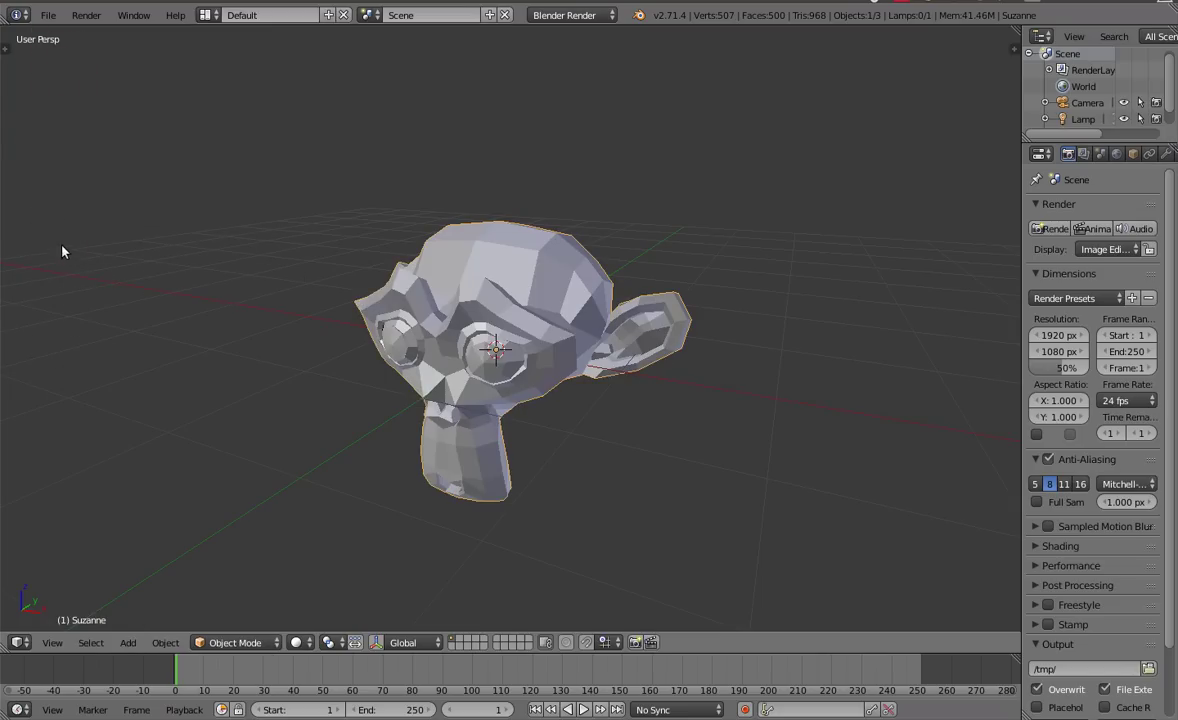
Step: Test the 10-setting recenter behaviour by switching modes repeatedly with the interaction mode pie menu near the viewport's edge, finishing in Vertex Paint
key(Tab)
click(105, 113)
key(Tab)
click(61, 208)
key(Tab)
click(358, 212)
key(Tab)
click(33, 300)
key(Tab)
click(66, 147)
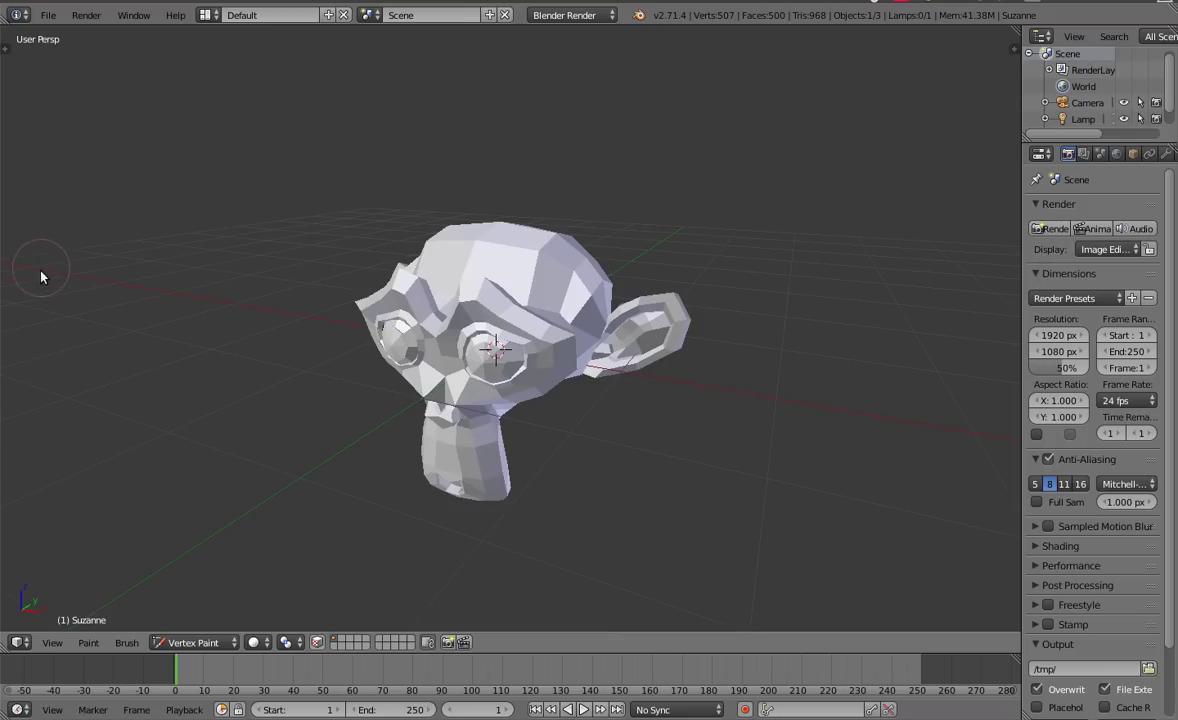
Step: Return the monkey head to Object Mode and reopen the interaction mode pie menu near the viewport's edge
key(Tab)
click(73, 283)
key(Tab)
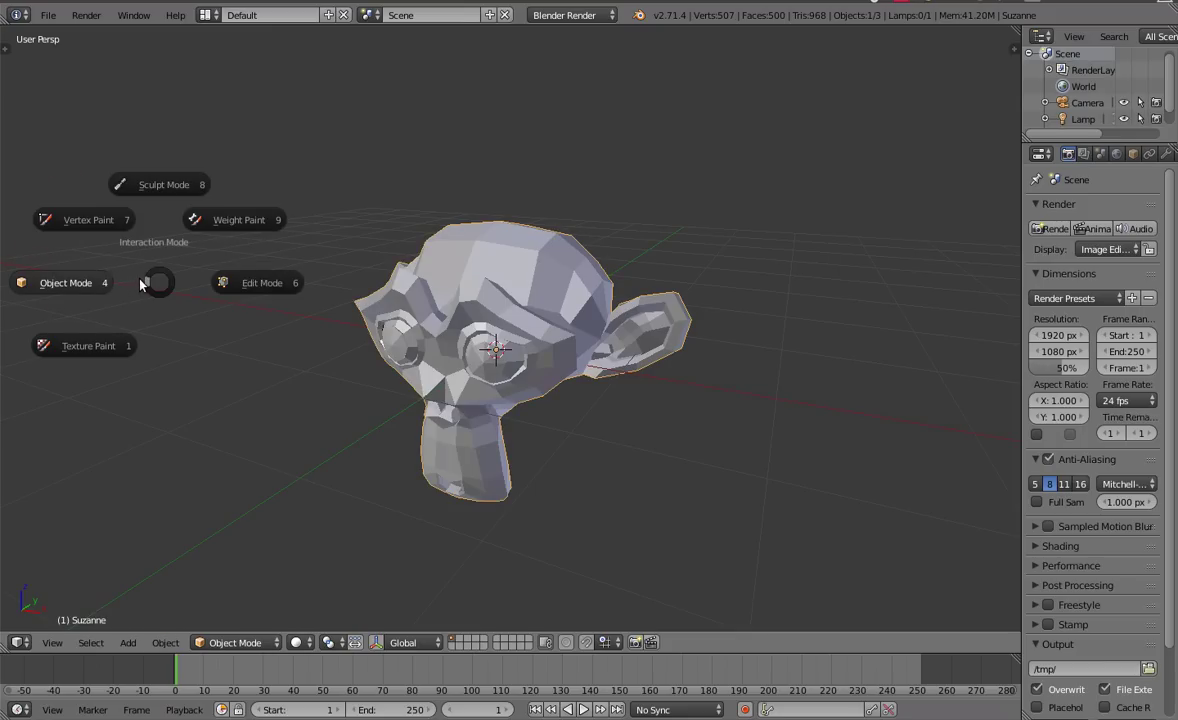
click(139, 286)
Step: Set the pie menus' Recenter Timeout to 20 in the user preferences and return to the viewport
key(ctrl+alt+u)
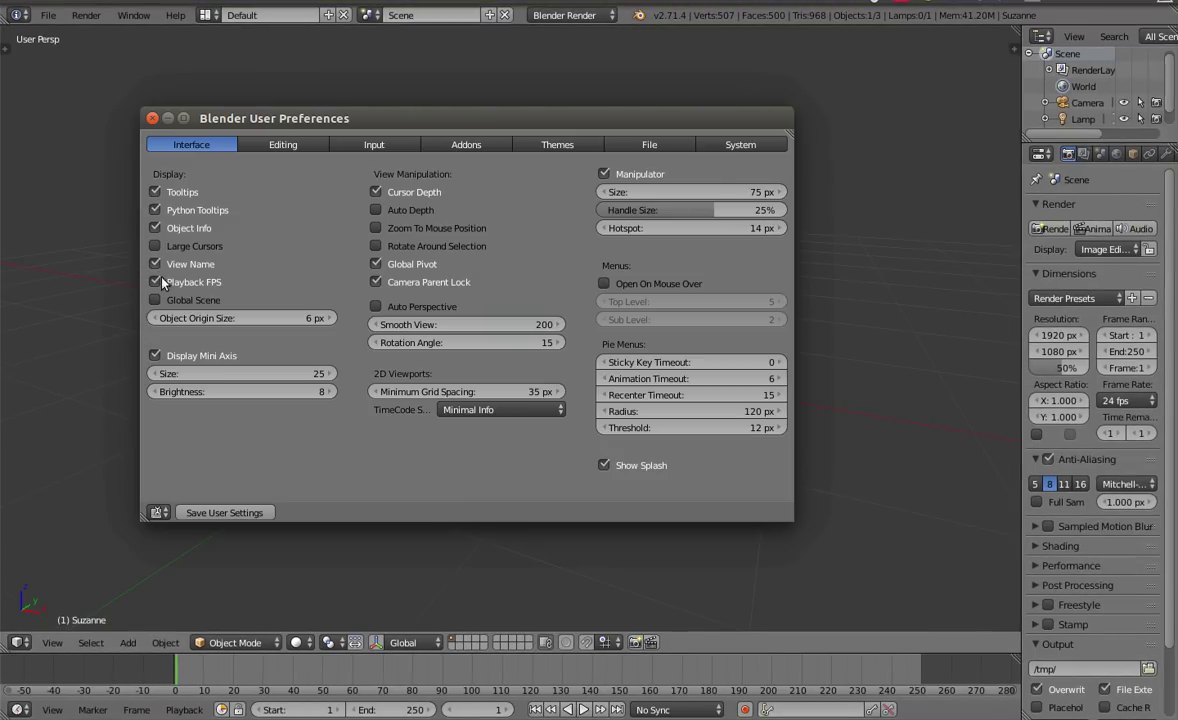
click(677, 395)
text(20)
key(Return)
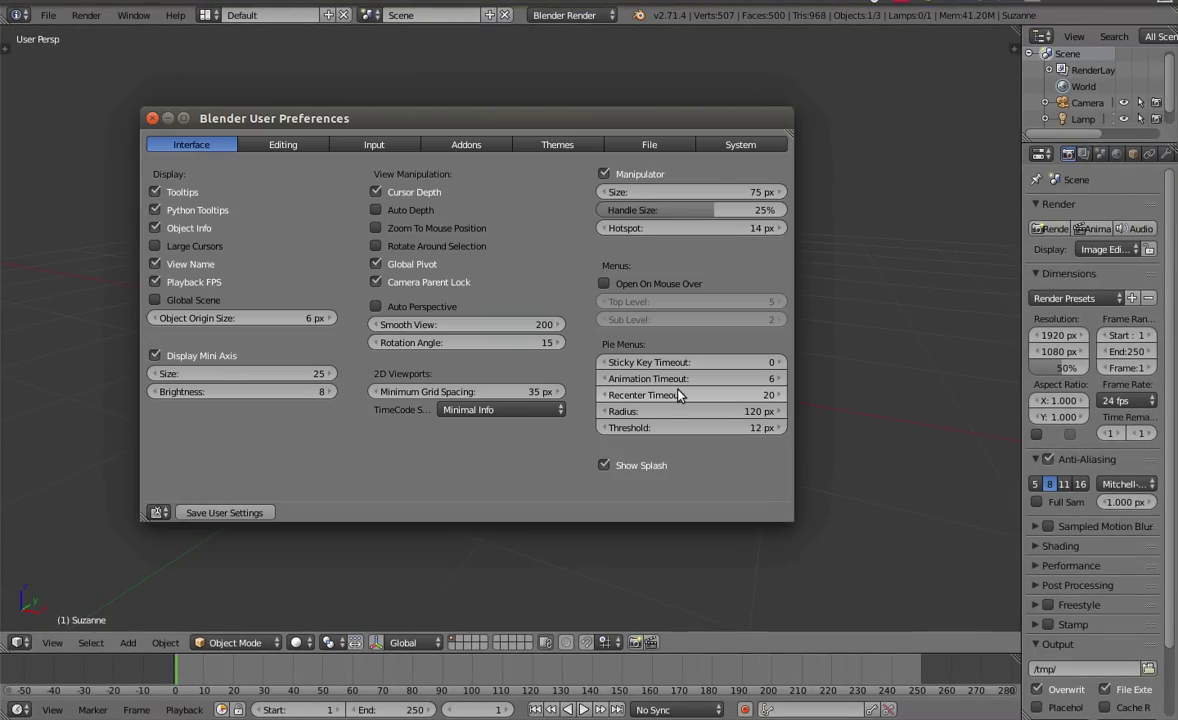
key(alt+F4)
Step: Test the new recenter timeout near the viewport's edge by switching the monkey head to Sculpt Mode and to Edit Mode
key(Tab)
key(Tab)
click(32, 145)
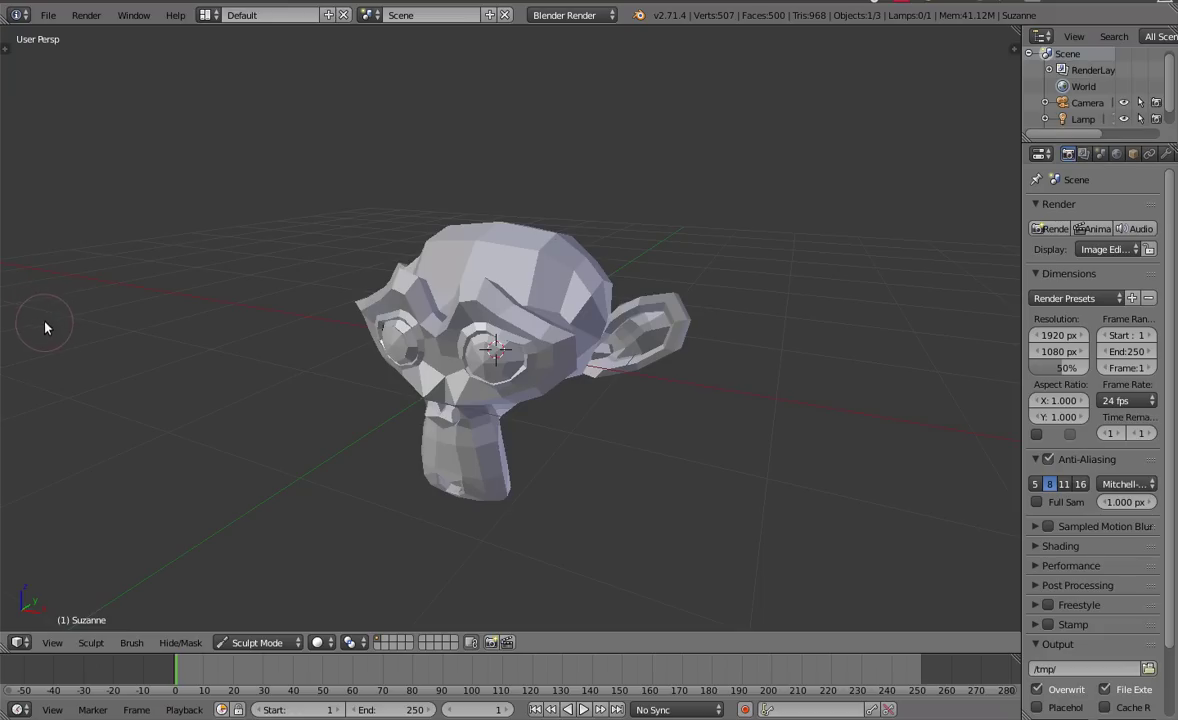
key(Tab)
key(Tab)
click(222, 267)
Step: Switch the monkey head through several interaction modes from the pie menu near the viewport's edge, starting from Edit Mode
key(Tab)
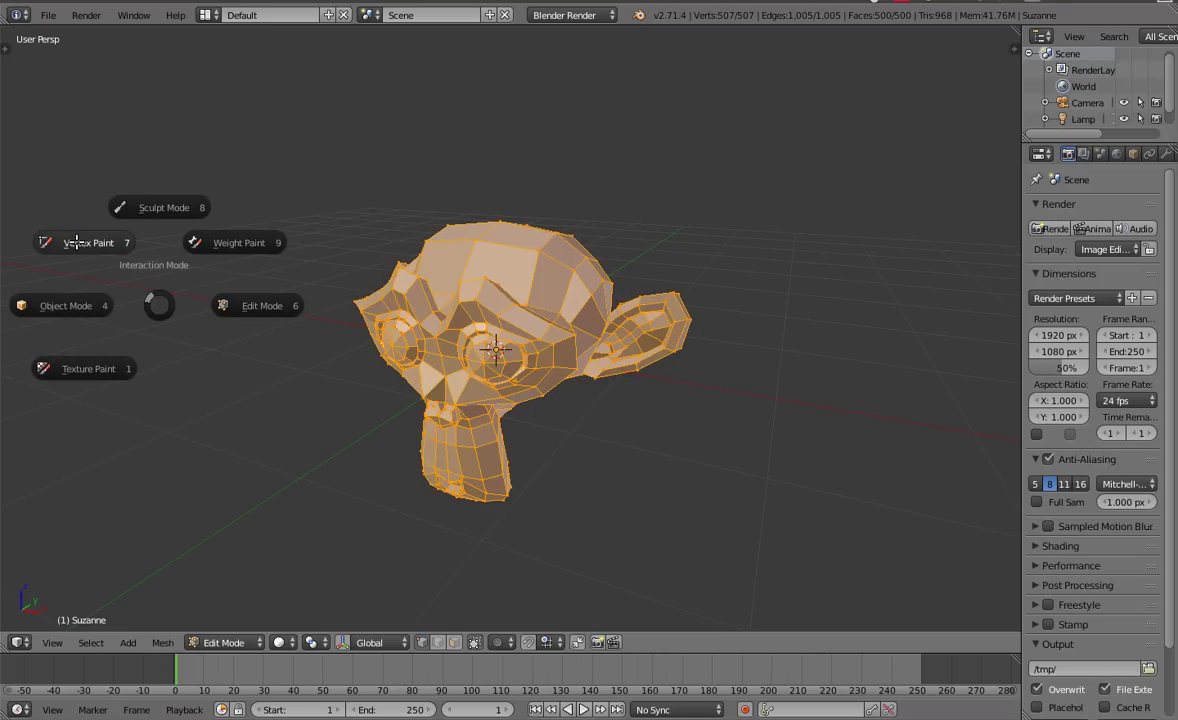
click(155, 202)
key(Tab)
click(56, 278)
key(Tab)
click(183, 290)
key(Tab)
click(19, 288)
key(Tab)
click(71, 221)
Step: Open the interaction mode pie menu several more times, finishing with the monkey head in Sculpt Mode
key(Tab)
key(Tab)
key(Tab)
key(Tab)
key(Tab)
key(Tab)
mouse_move(408, 371)
middle_down()
mouse_move(429, 410)
mouse_move(415, 305)
mouse_move(407, 376)
middle_up()
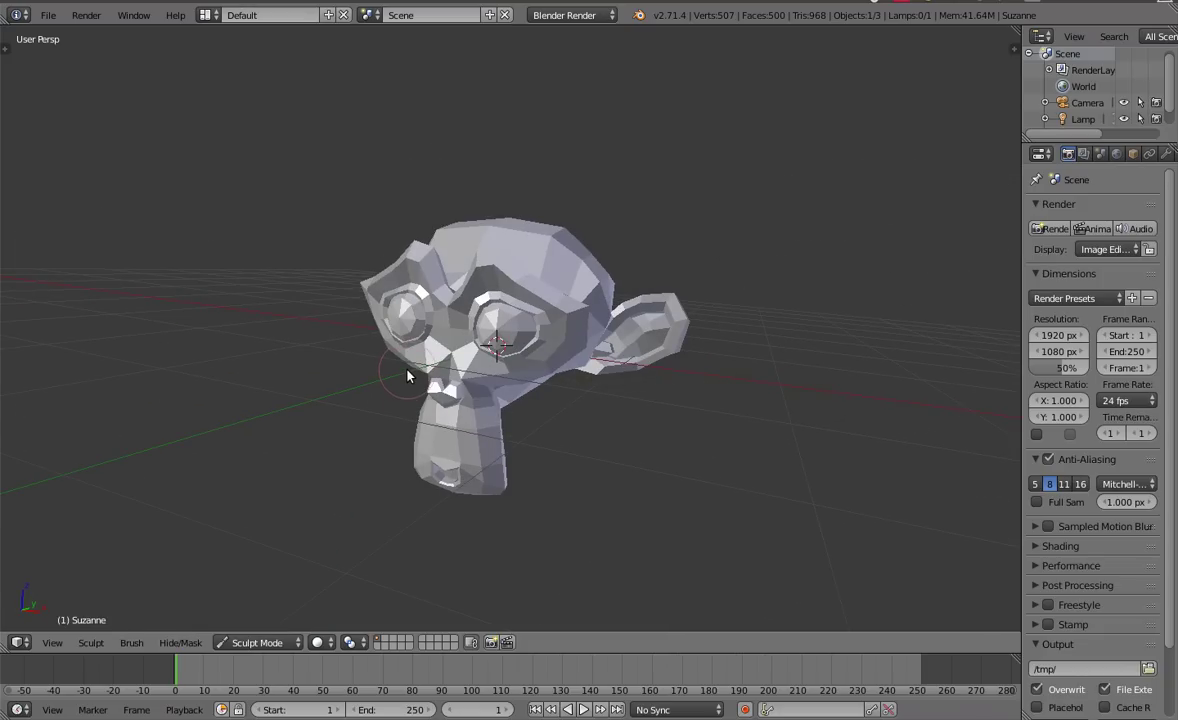
Step: Set the pie menus' Sticky Key Timeout to 15 in the user preferences
key(ctrl+alt+u)
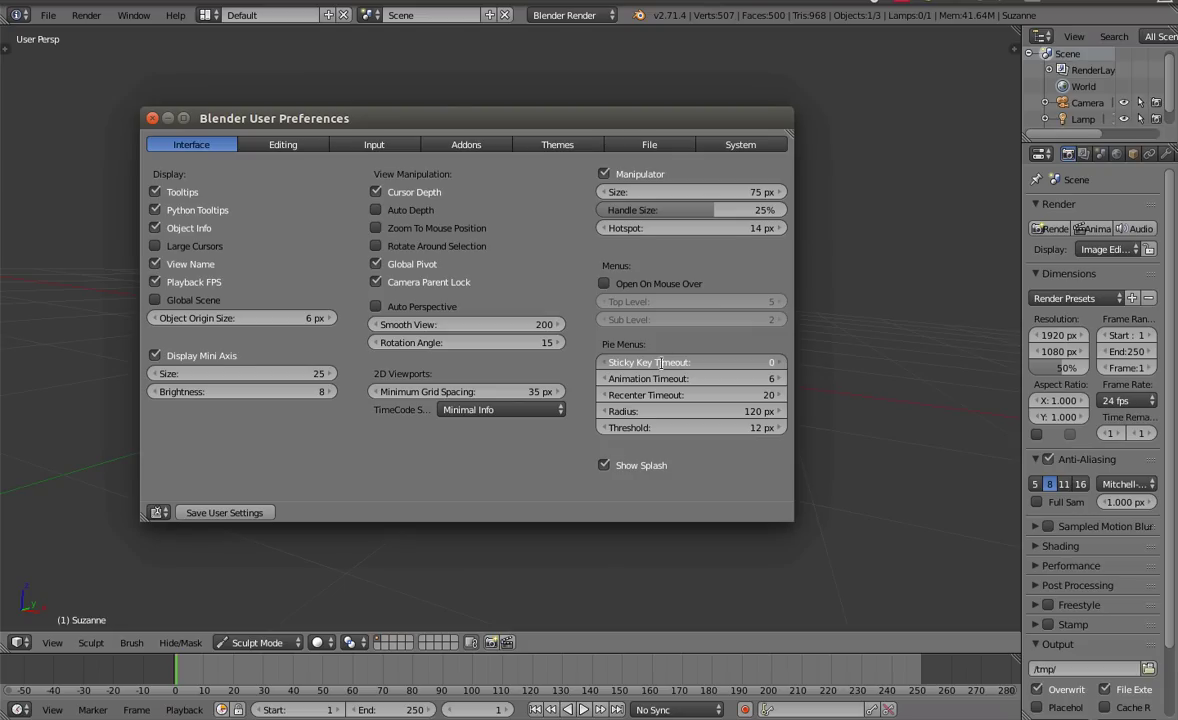
click(661, 365)
text(15)
key(Return)
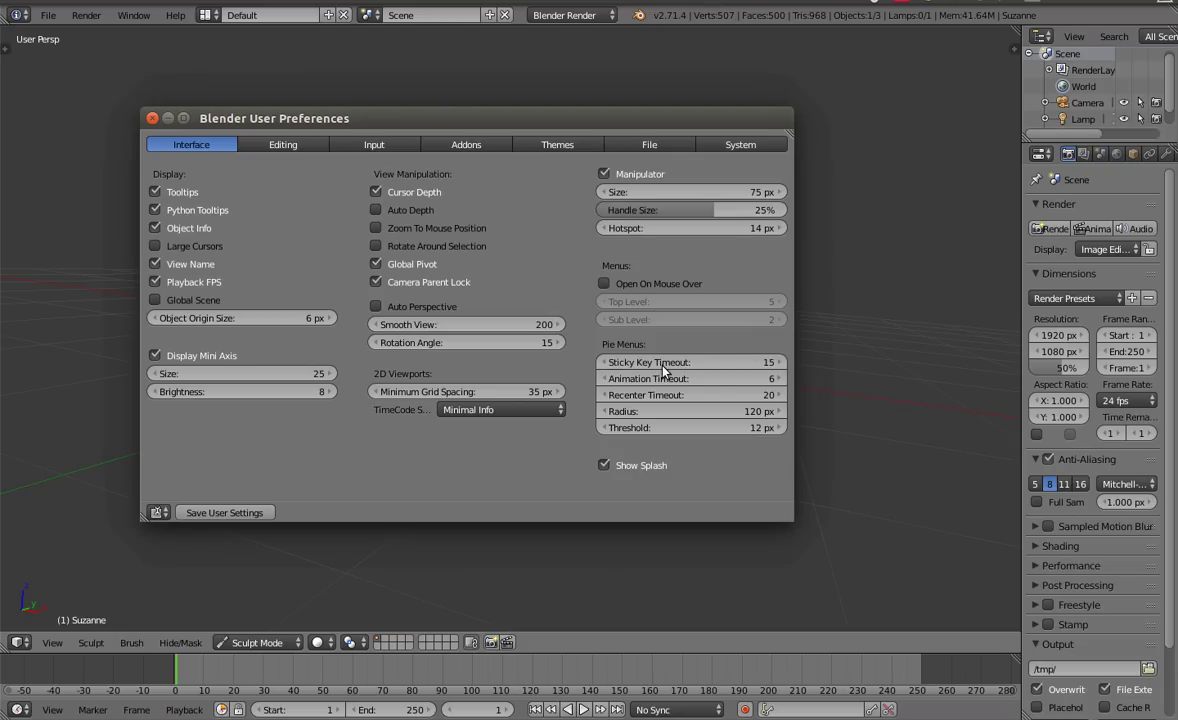
Step: Set the pie menus' Radius to 20 px and test it by switching the monkey head to Edit Mode
click(684, 413)
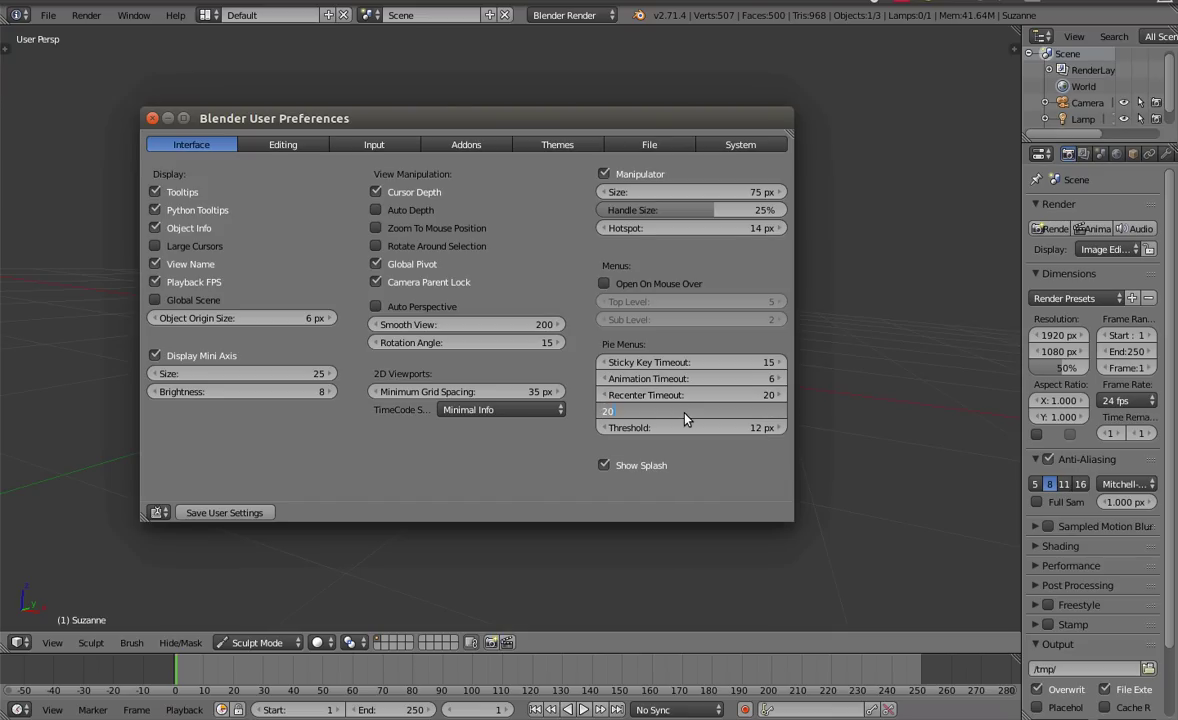
text(35)
key(Return)
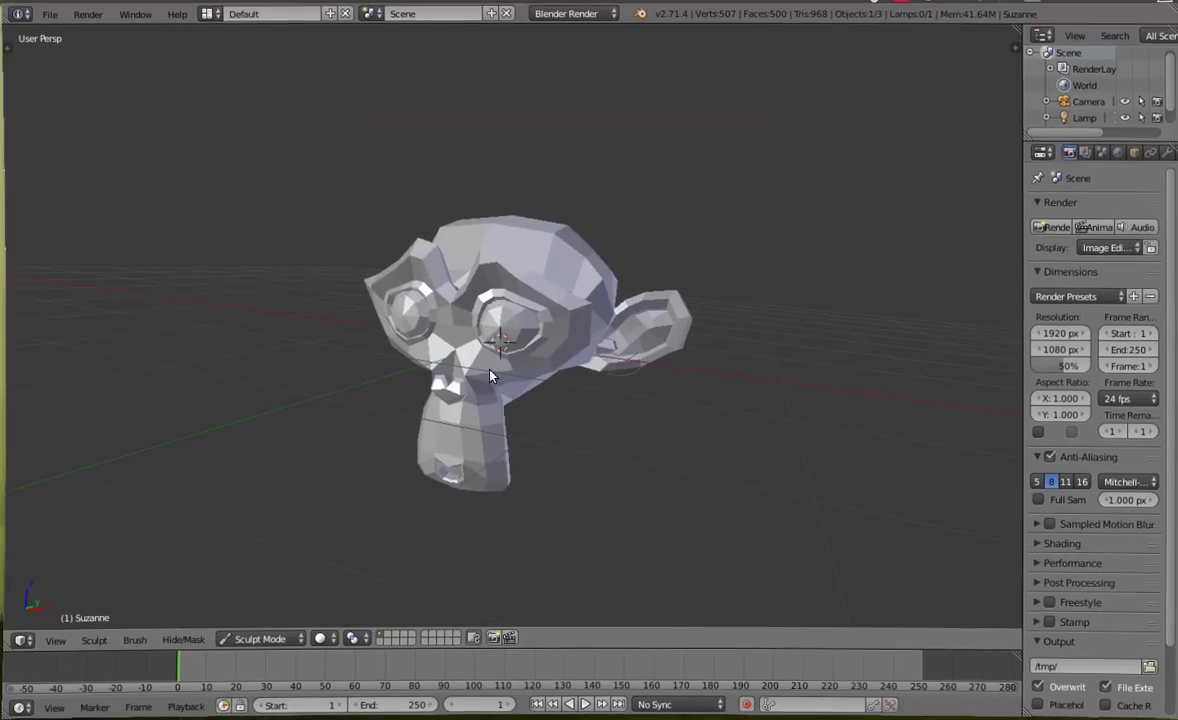
key(Tab)
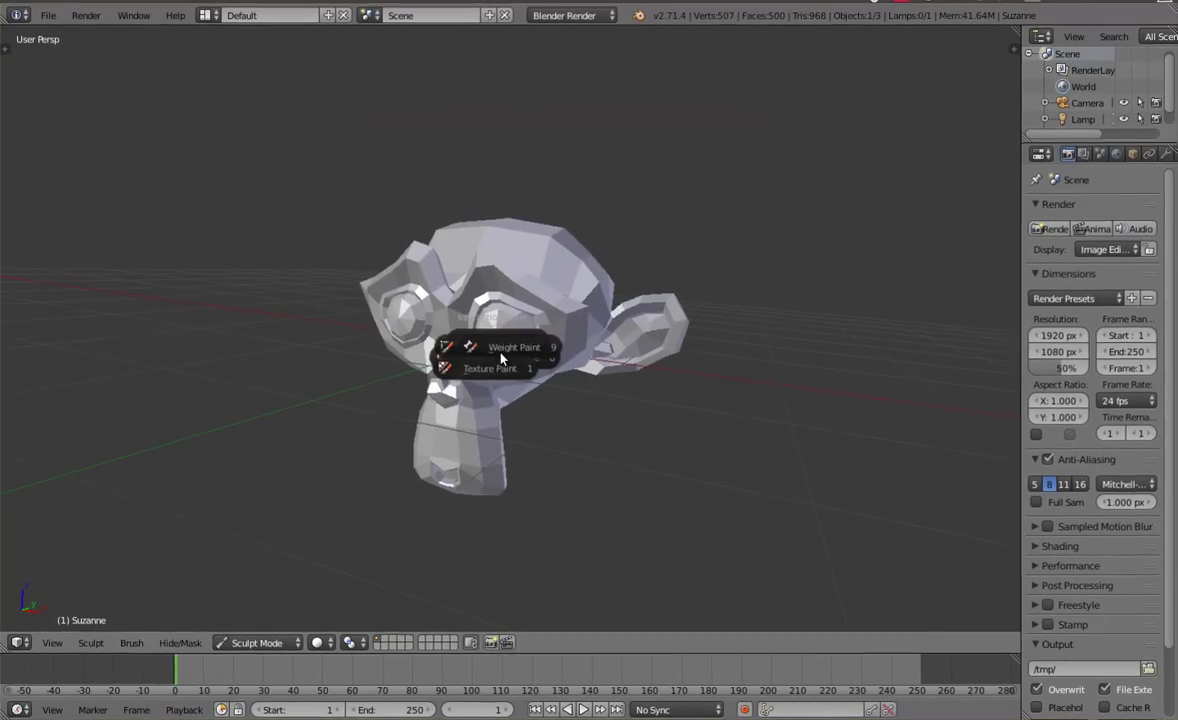
click(616, 297)
Step: Set the pie menus' Radius to 300 px in the user preferences
key(ctrl+alt+u)
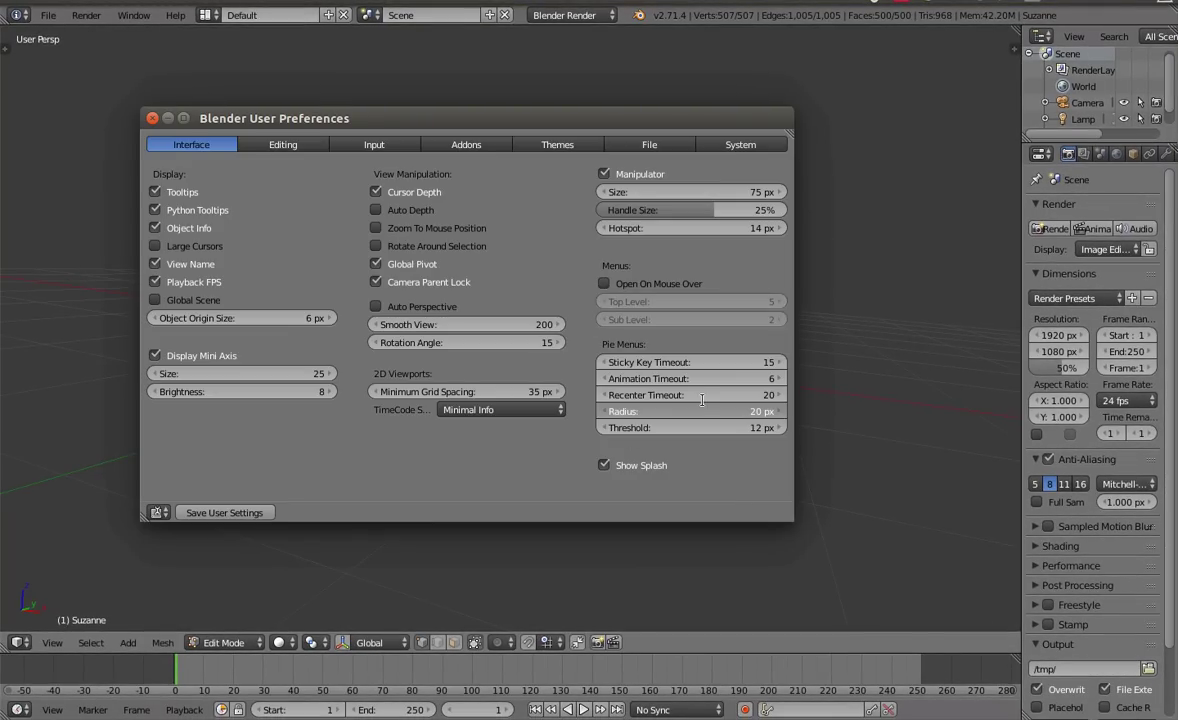
click(702, 408)
text(300)
key(Return)
Step: Move the monkey mesh away from its origin and test the enlarged interaction mode pie menu without changing the mode
right_drag(882, 392, 613, 363)
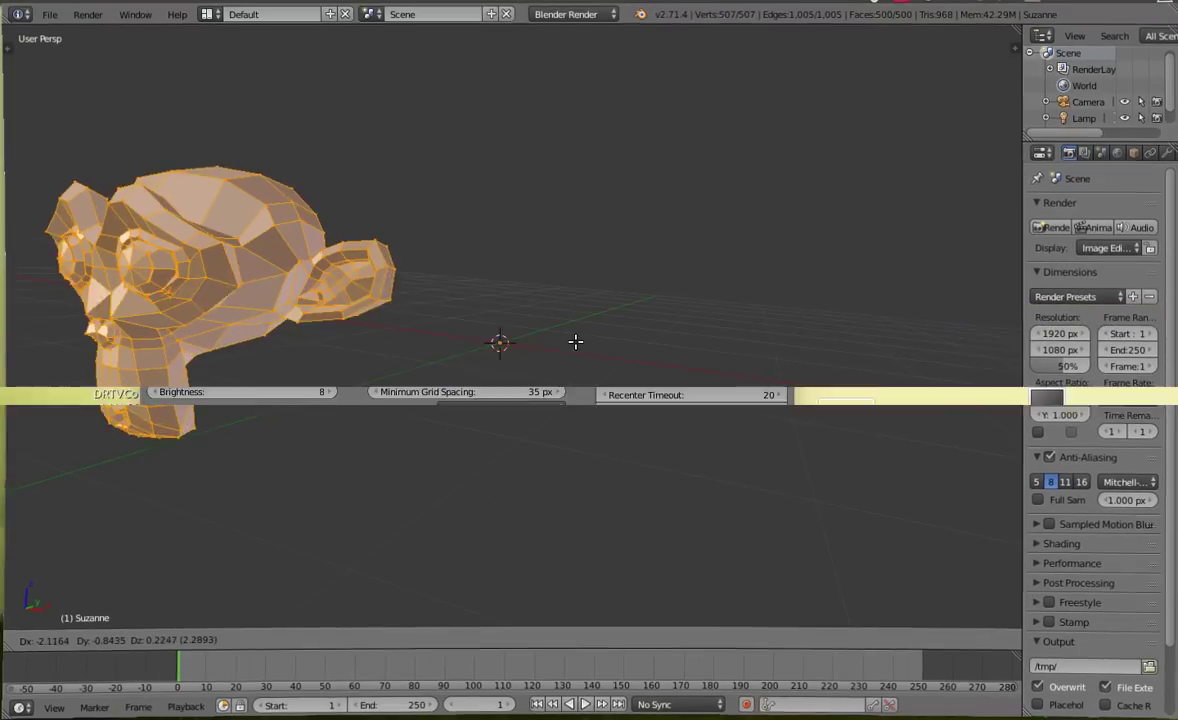
click(773, 392)
key(Tab)
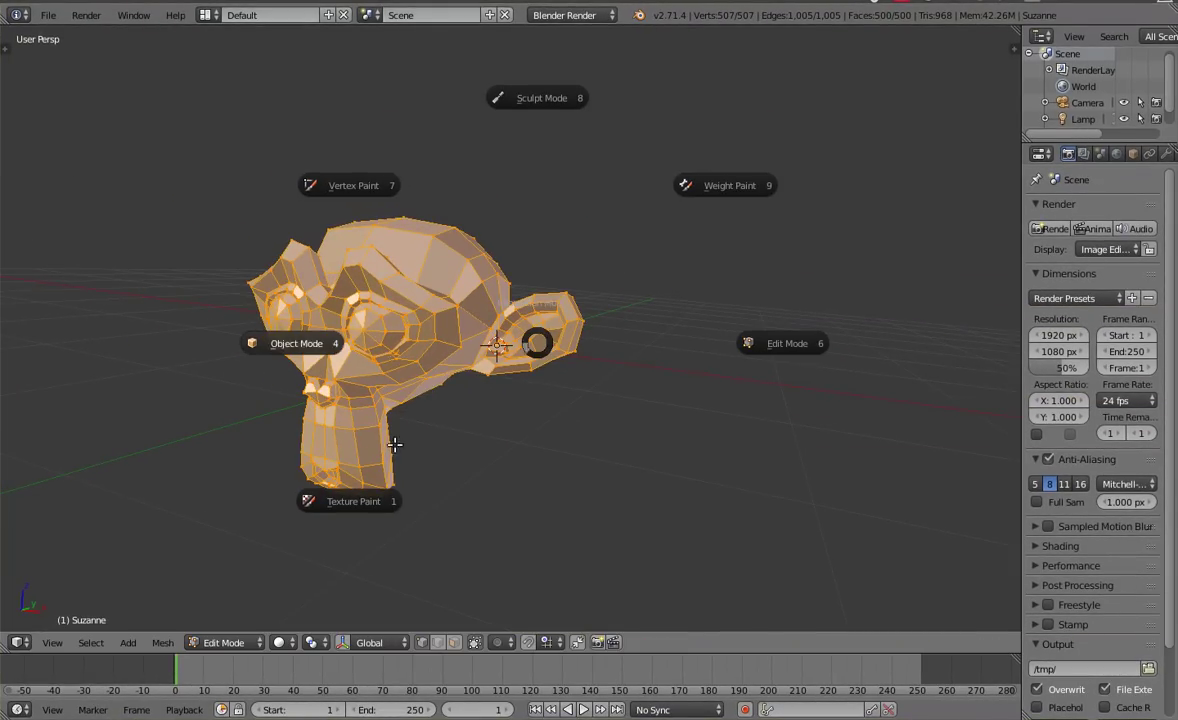
click(612, 389)
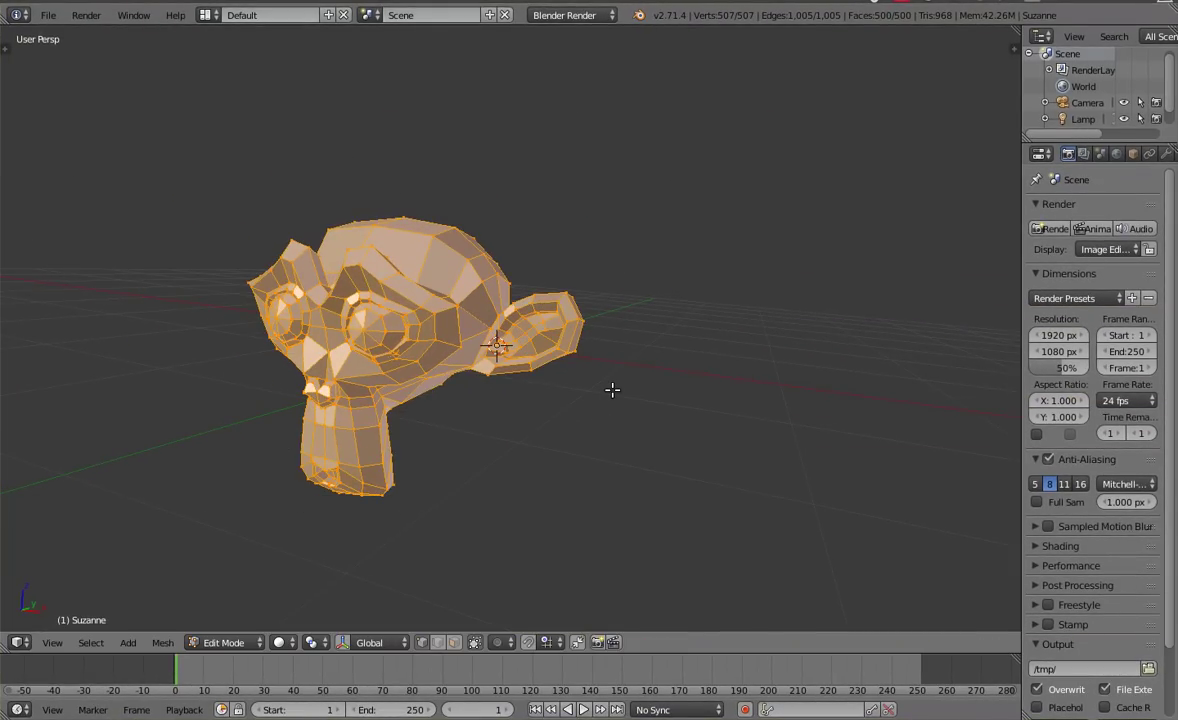
Step: Set the pie menus' Radius back to 120 px in the user preferences
key(ctrl+alt+u)
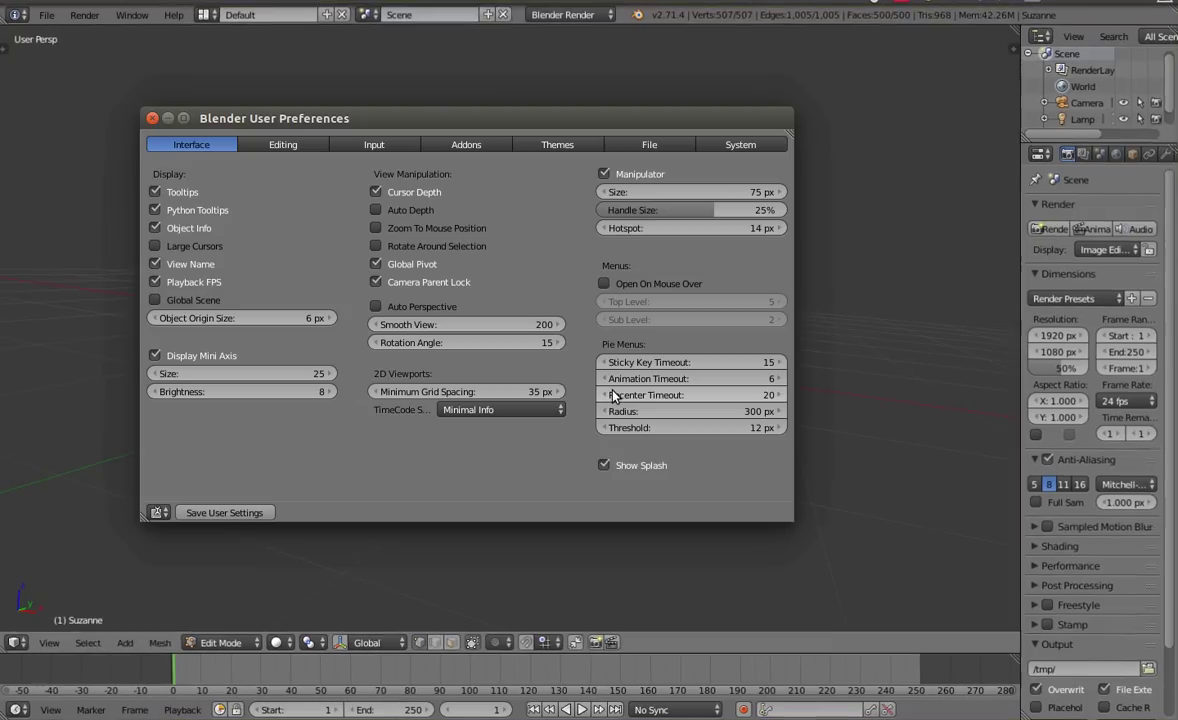
click(670, 412)
text(120)
key(Return)
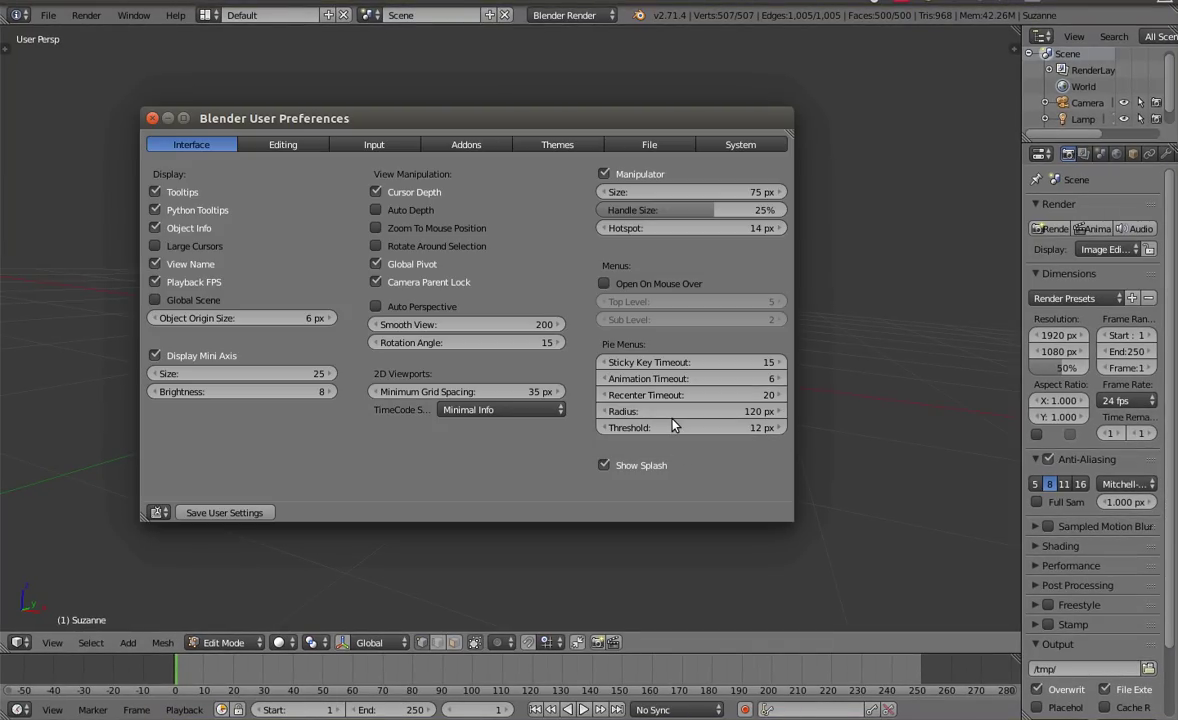
Step: Set the pie menus' Threshold to 6 px and return to the viewport
click(676, 428)
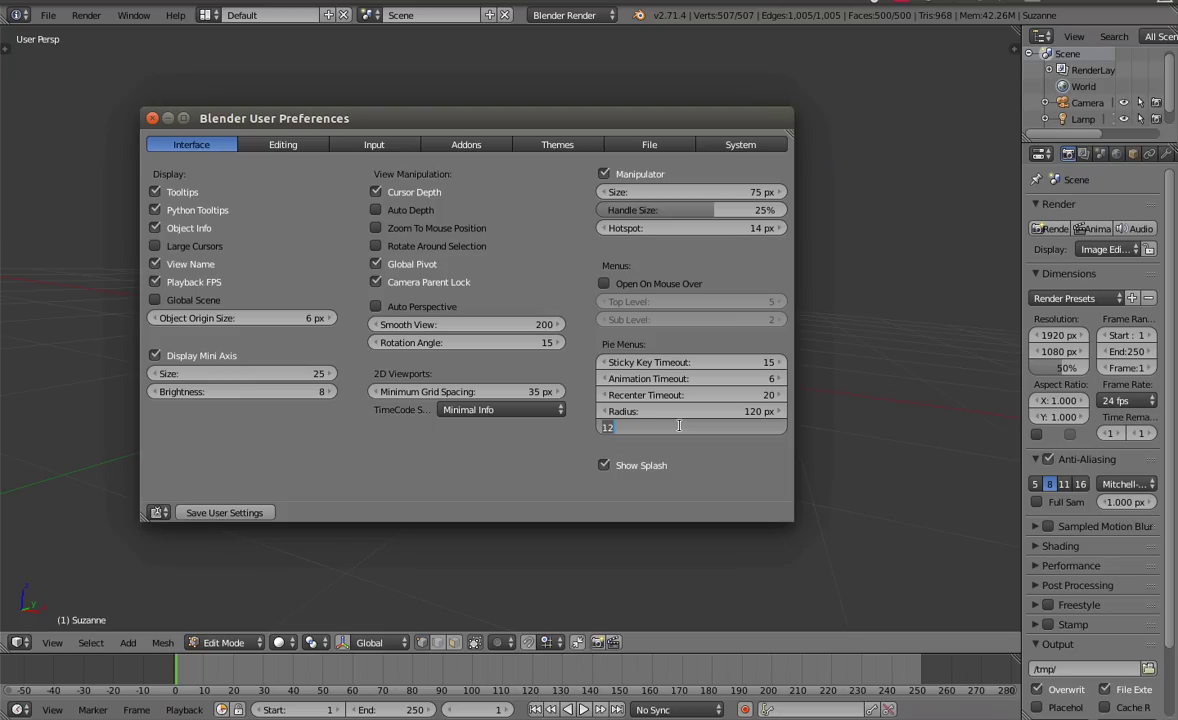
key(Escape)
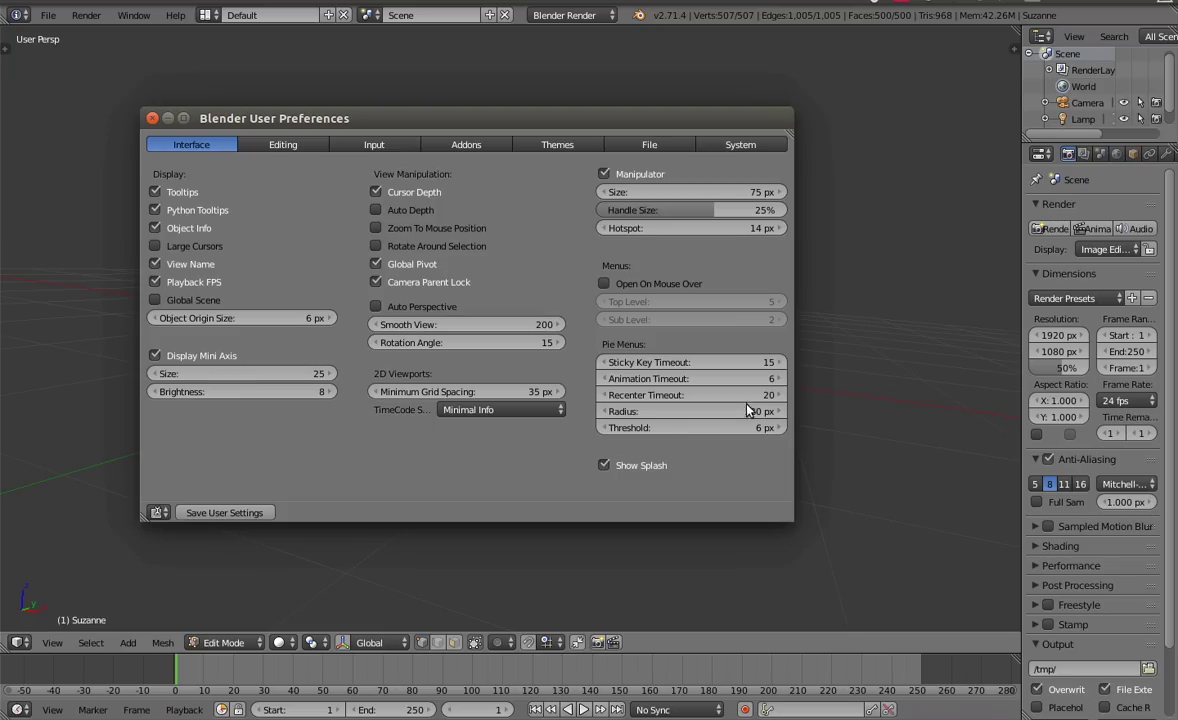
click(820, 350)
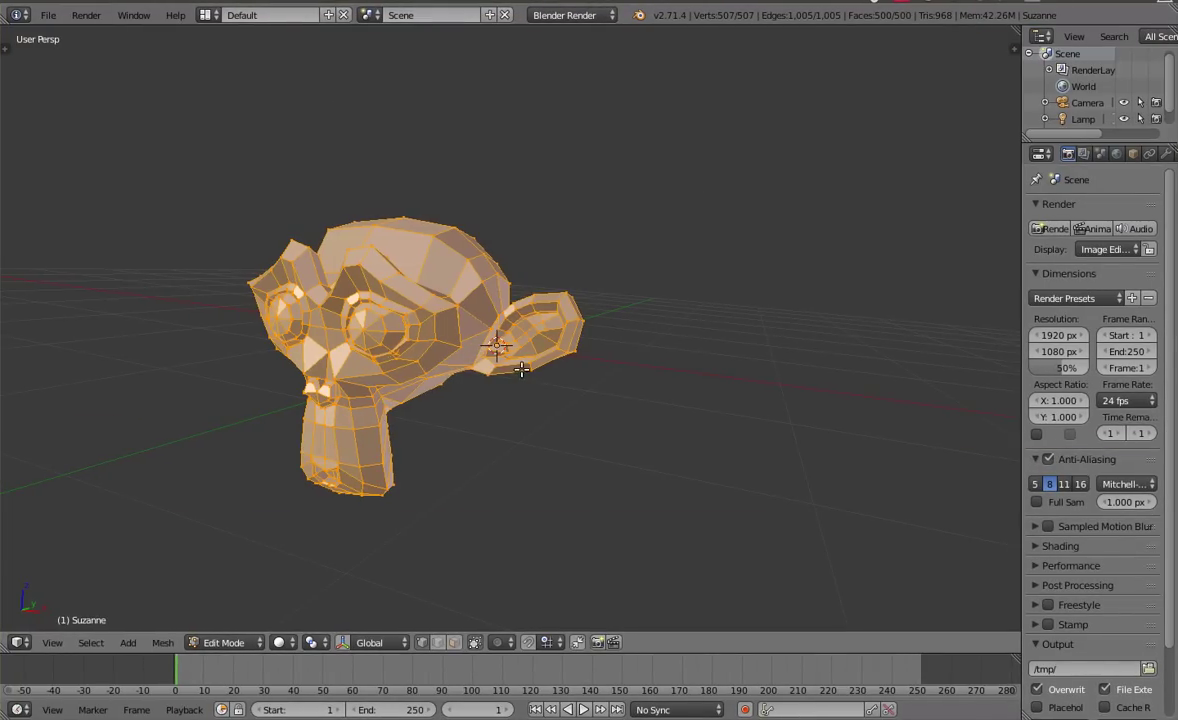
Step: Test the small threshold by switching modes repeatedly with short pie menu movements, finishing with the monkey head in Edit Mode
key(Tab)
click(540, 373)
key(Tab)
click(473, 342)
key(Tab)
click(468, 342)
key(Tab)
click(479, 322)
key(Tab)
click(499, 377)
key(Tab)
click(541, 371)
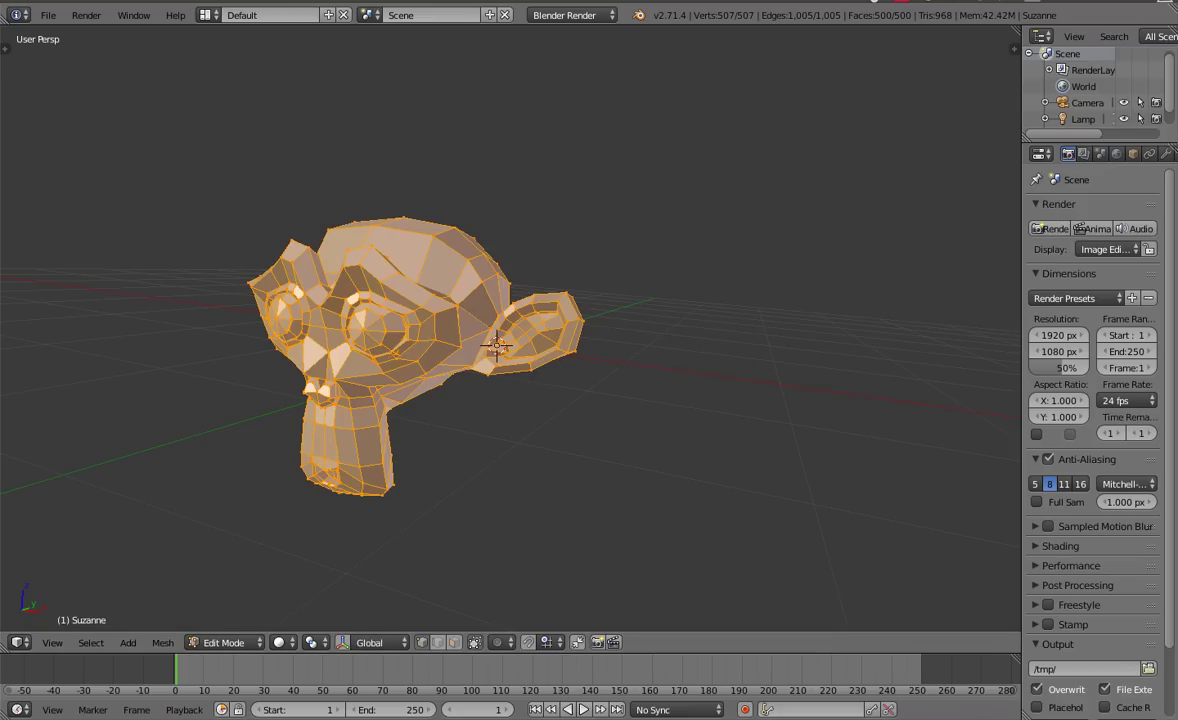
click(900, 2)
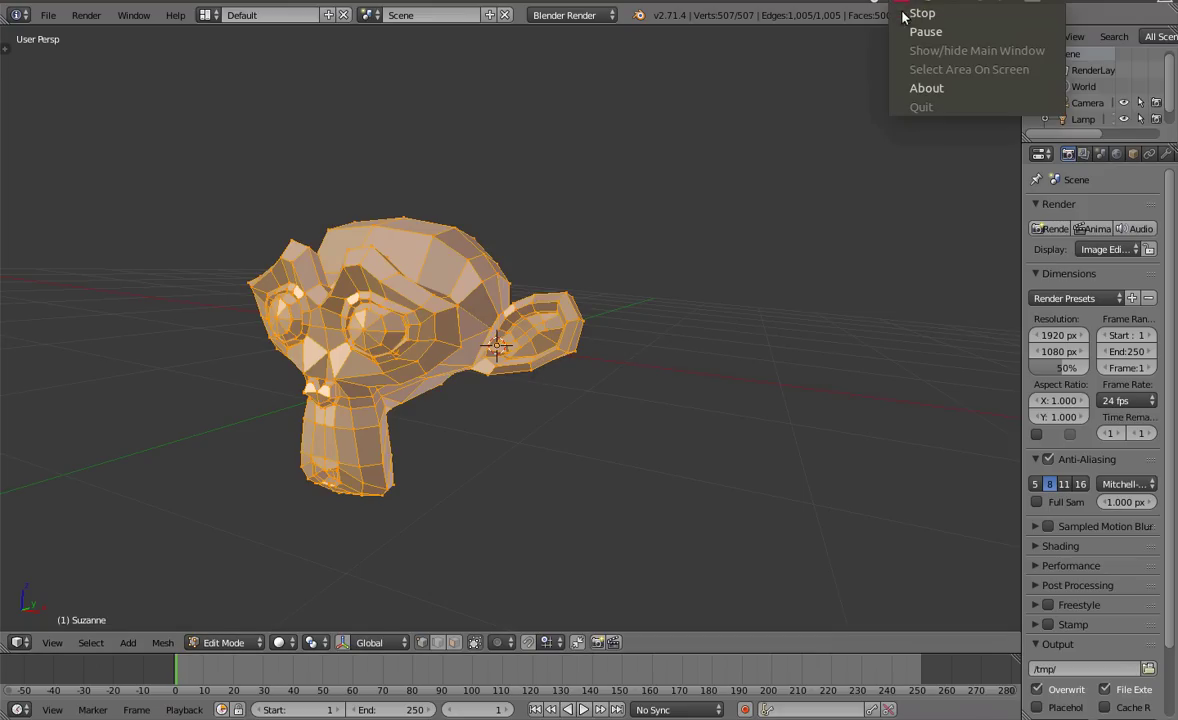
click(905, 37)
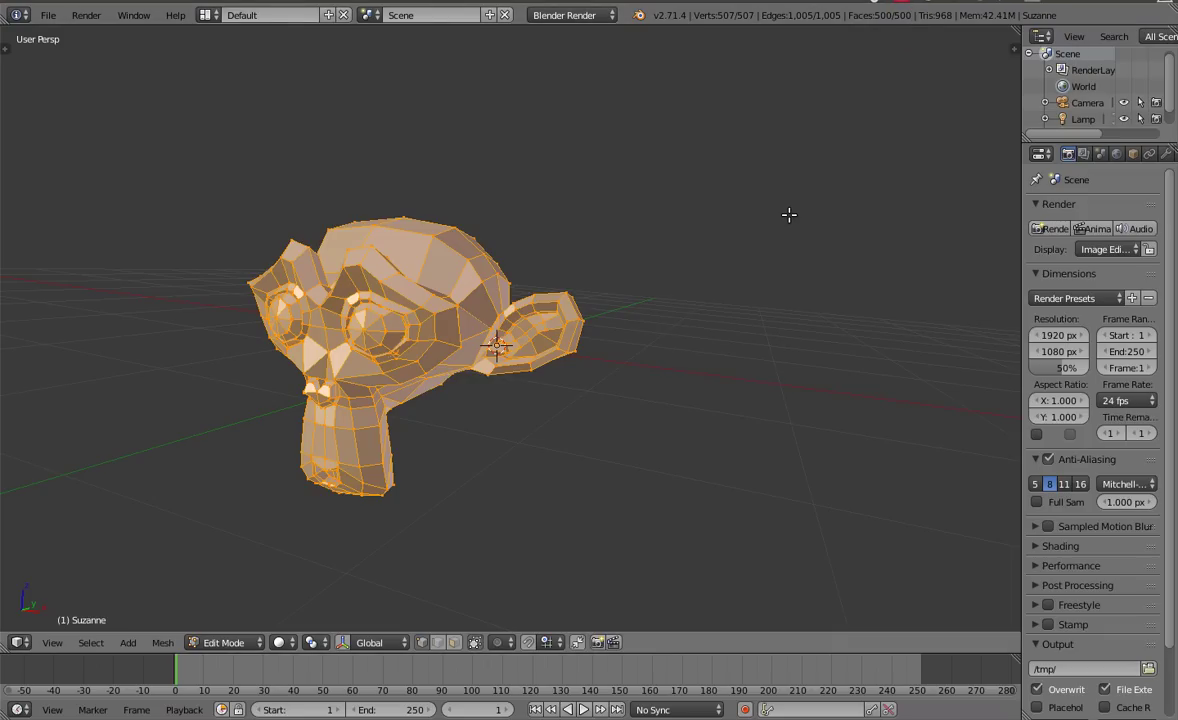
Step: Examine how the interaction mode pie menu reacts to small pointer movements with the 6 px threshold
key(ctrl+alt+u)
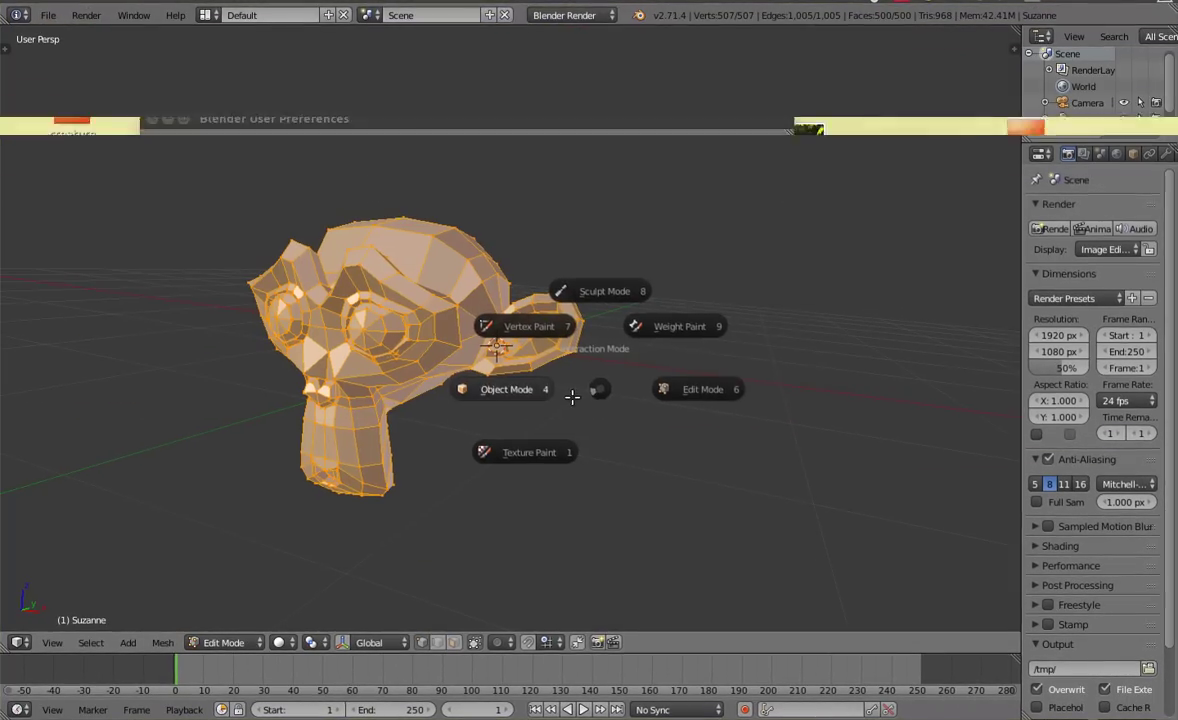
key(Tab)
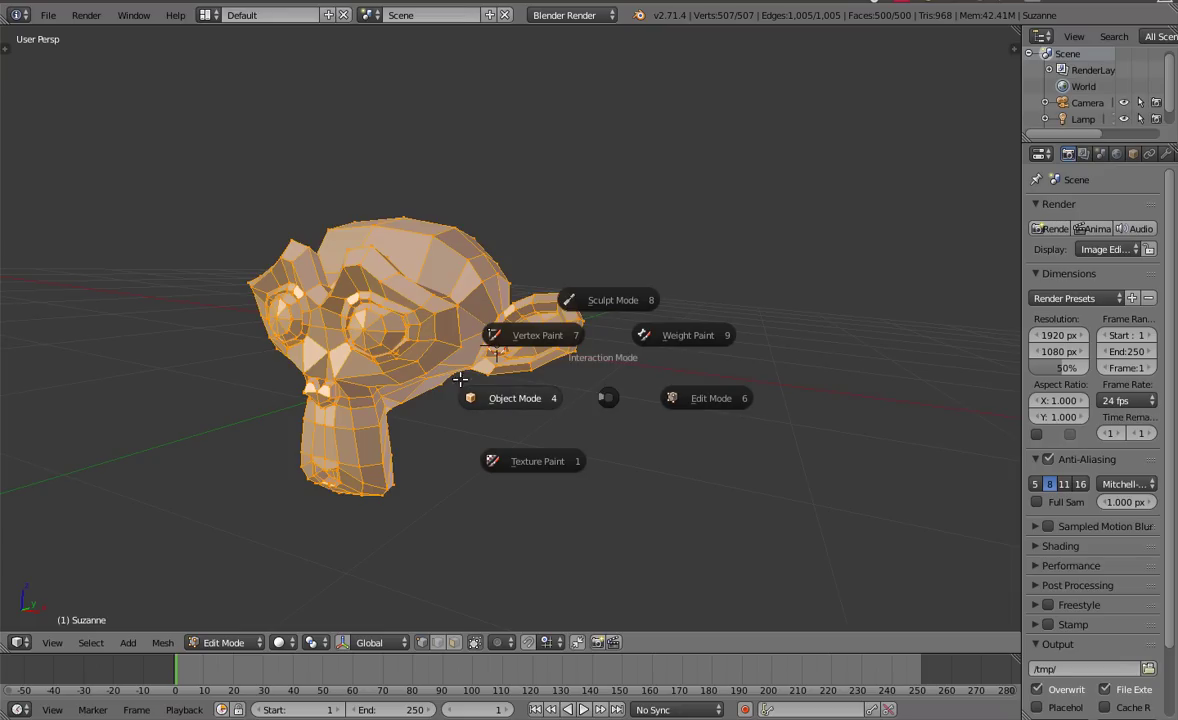
Step: Set the pie menus' Threshold to 60 px and test it in the interaction mode pie menu without choosing a mode
key(ctrl+alt+u)
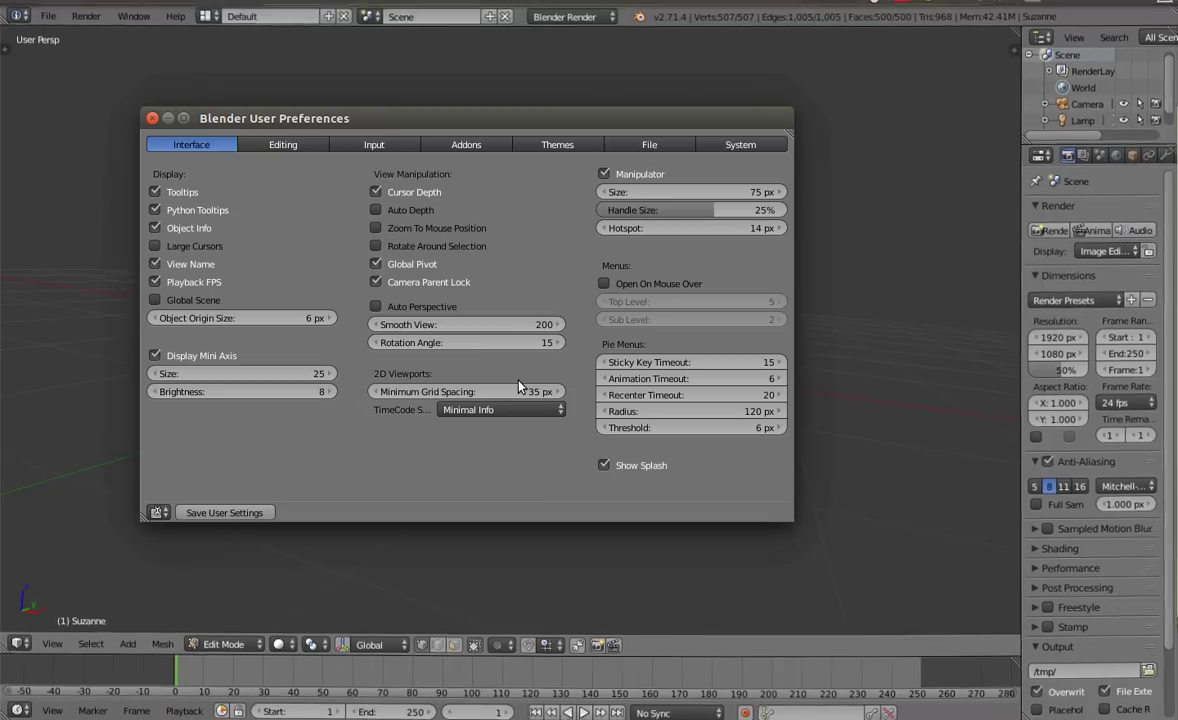
click(701, 431)
text(60)
key(Return)
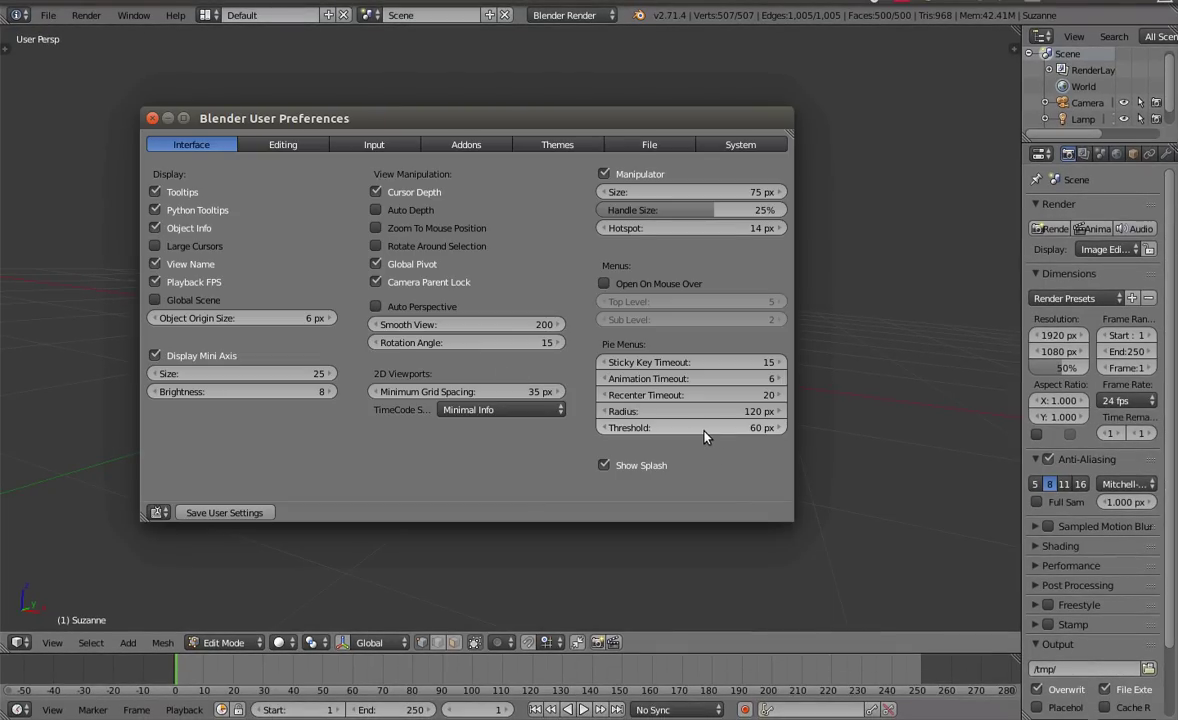
key(alt+Tab)
key(Tab)
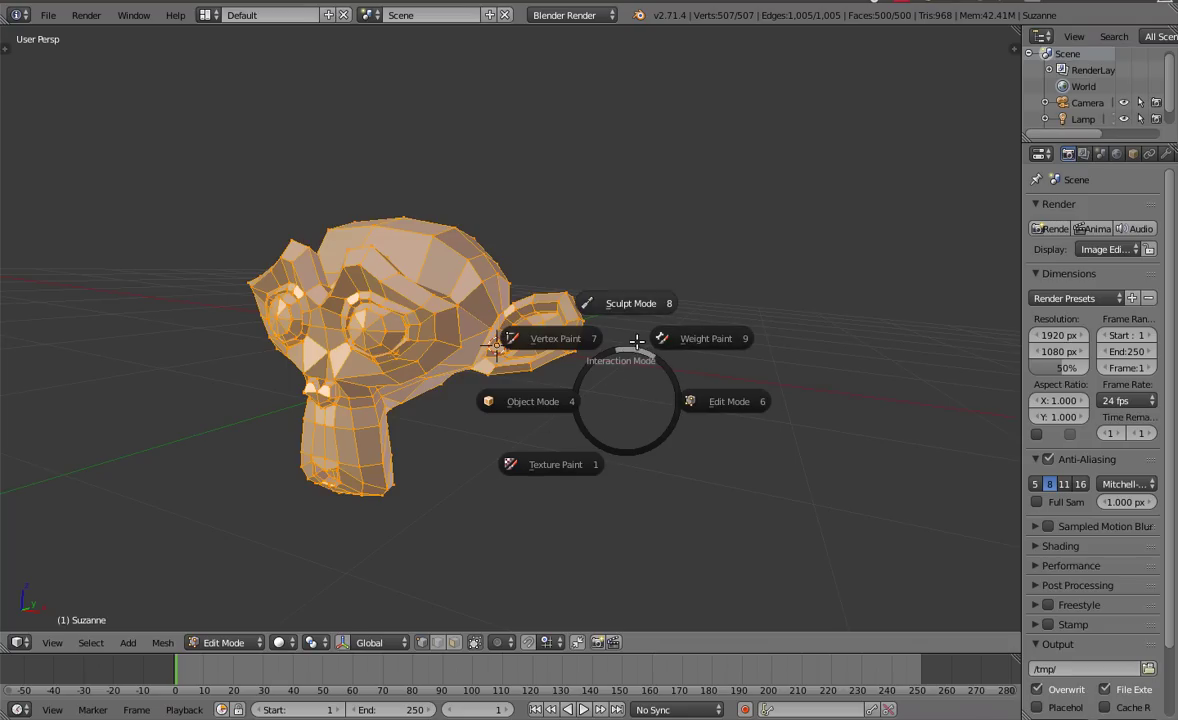
key(Escape)
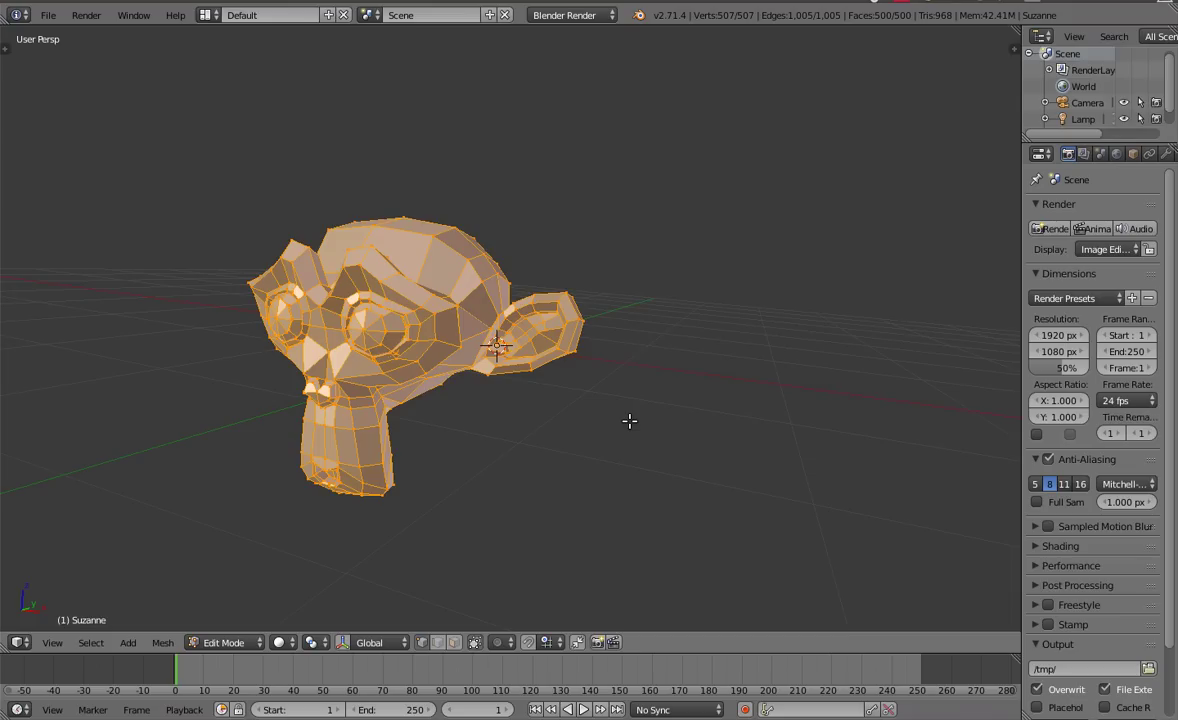
Step: Set the pie menus' Threshold back to 12 px and return to the viewport
key(ctrl+alt+u)
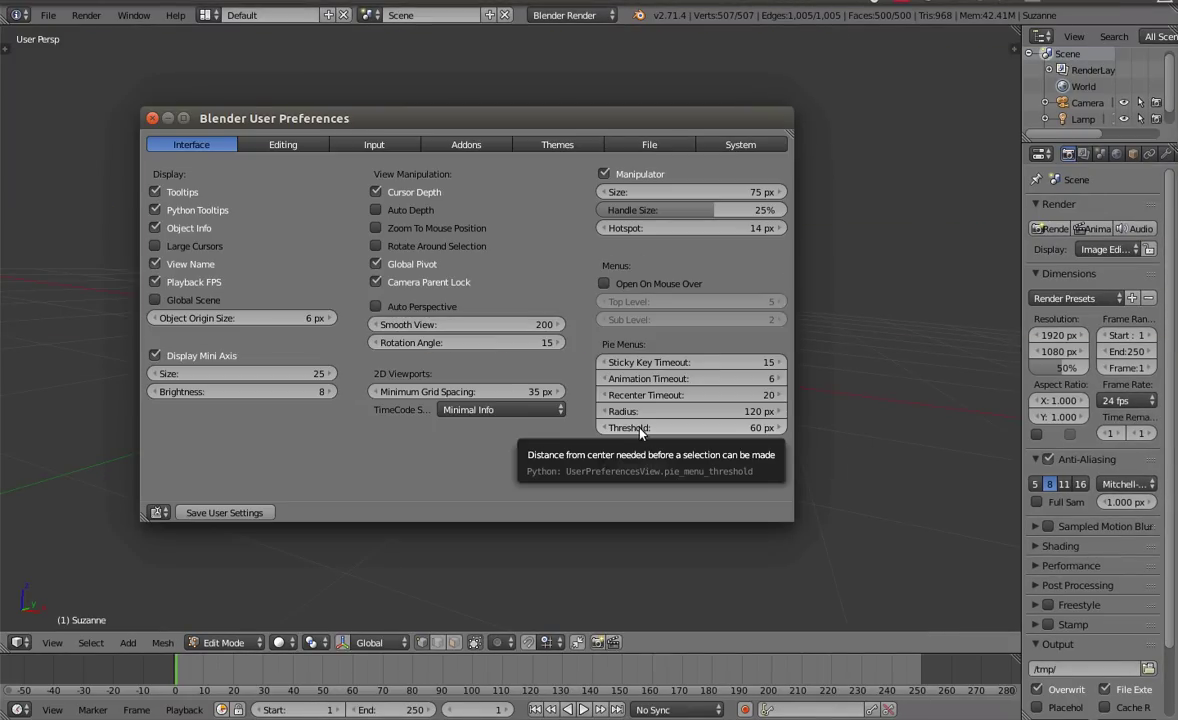
click(648, 427)
text(12)
key(Return)
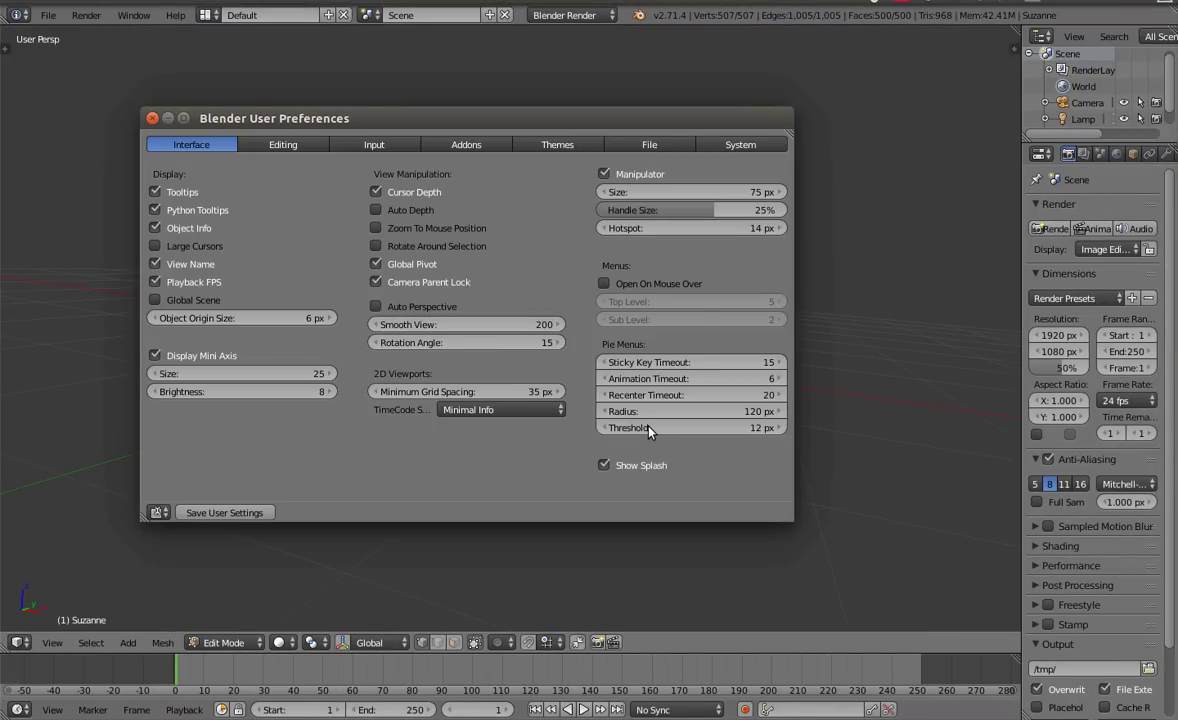
click(858, 416)
Step: Try the interaction mode pie menu over the monkey head and switch the head to Object Mode
middle_drag(857, 416, 768, 389)
mouse_move(315, 394)
shift+middle_down()
mouse_move(548, 450)
mouse_move(539, 421)
shift+middle_up()
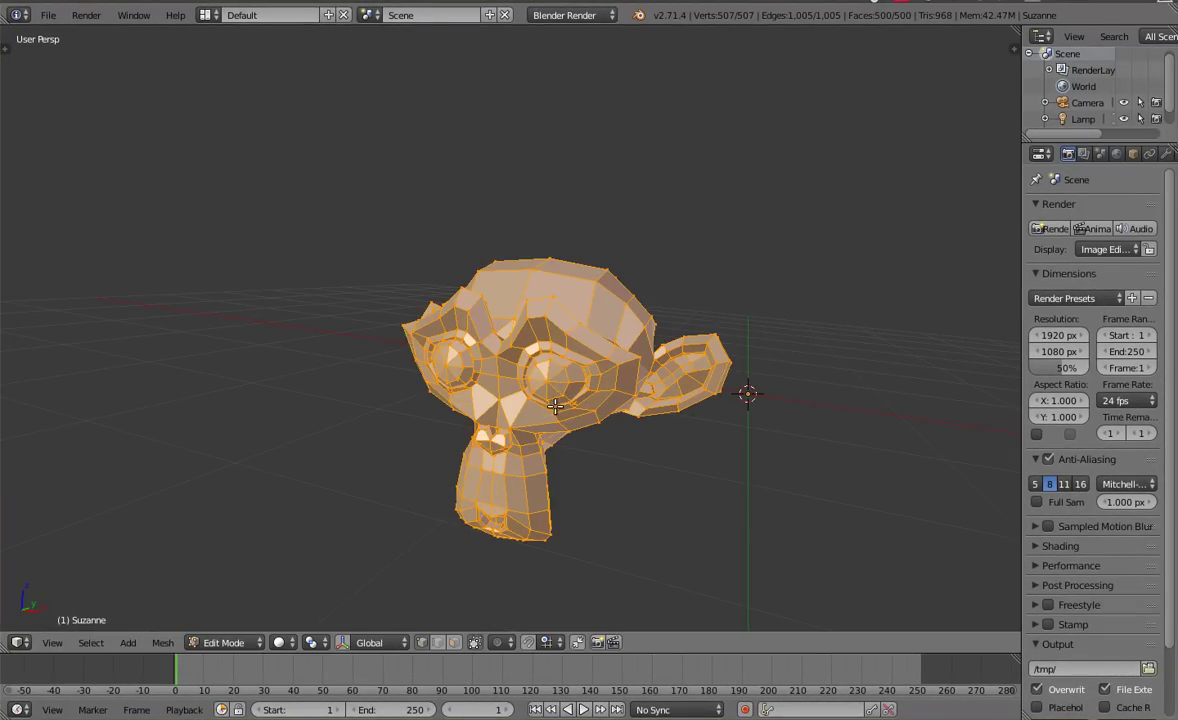
key(Tab)
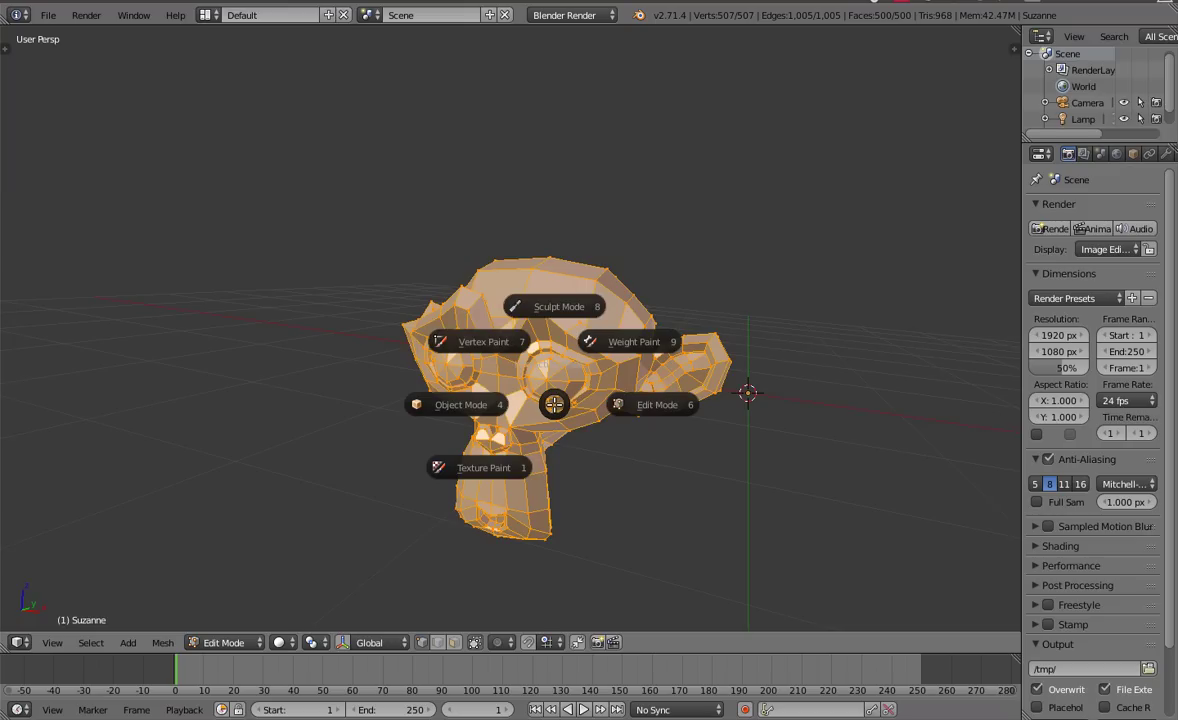
click(579, 411)
key(Tab)
key(Tab)
click(473, 410)
Step: Try the shading pie menu by switching the viewport to Texture, Solid, Wireframe and back to Solid
key(z)
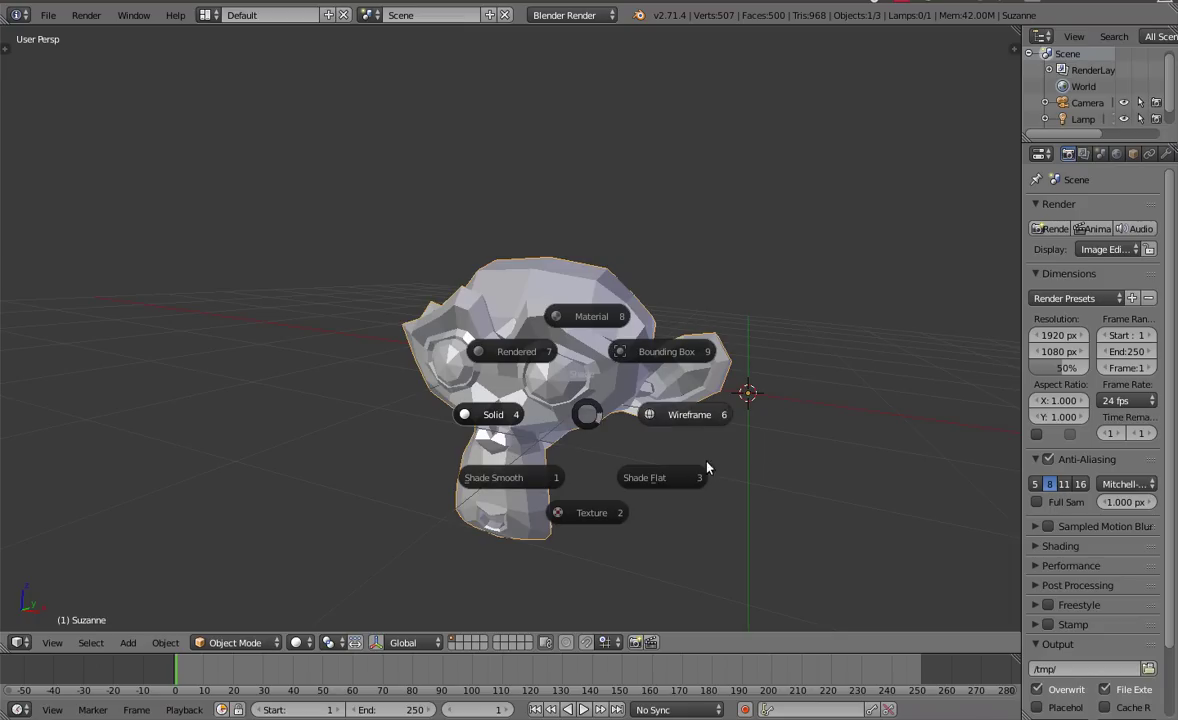
click(587, 441)
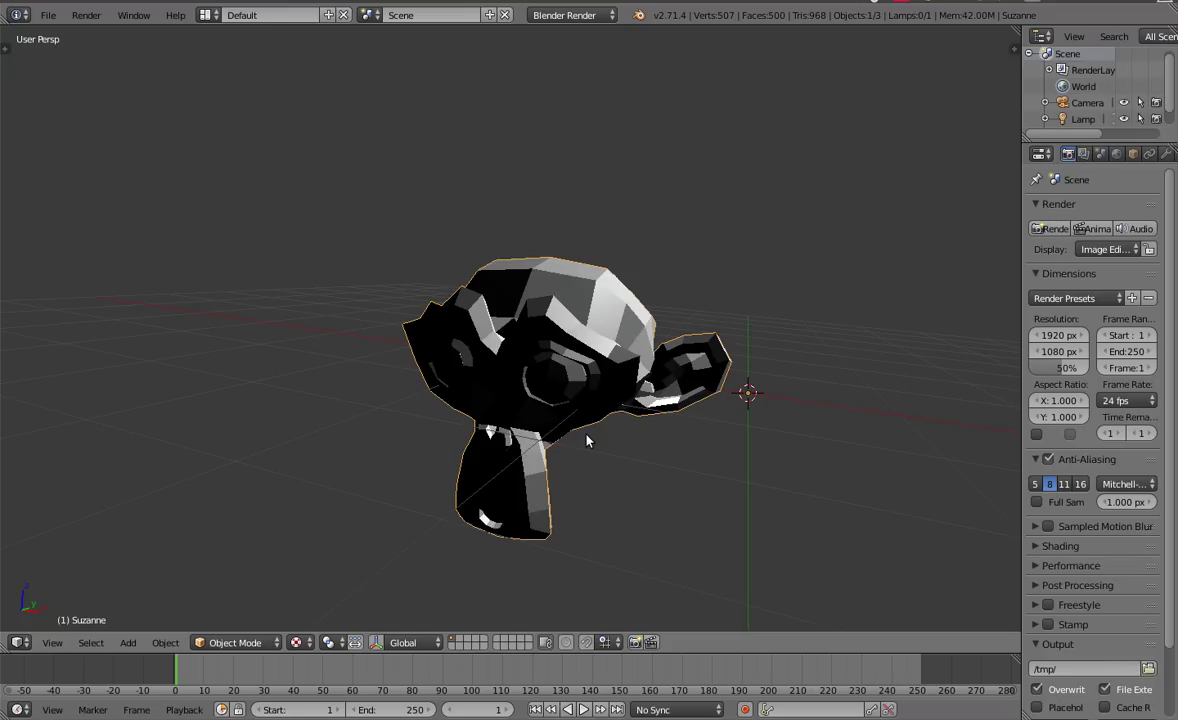
key(z)
key(s)
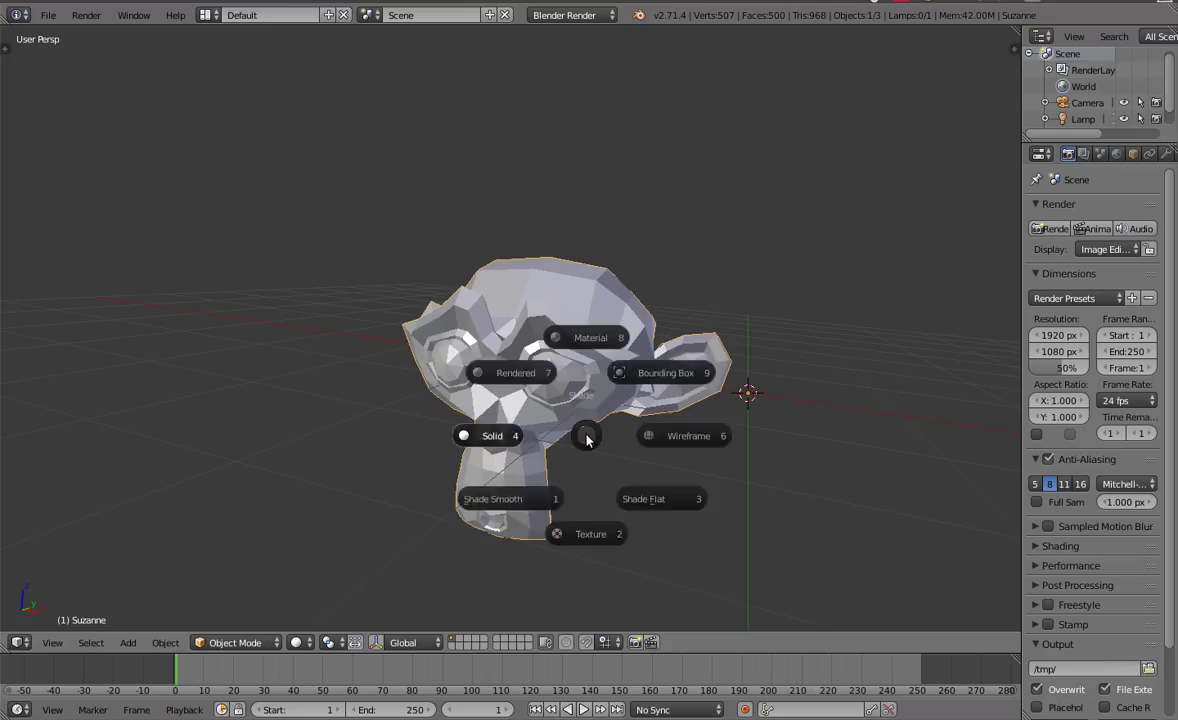
key(z)
key(w)
key(z)
key(s)
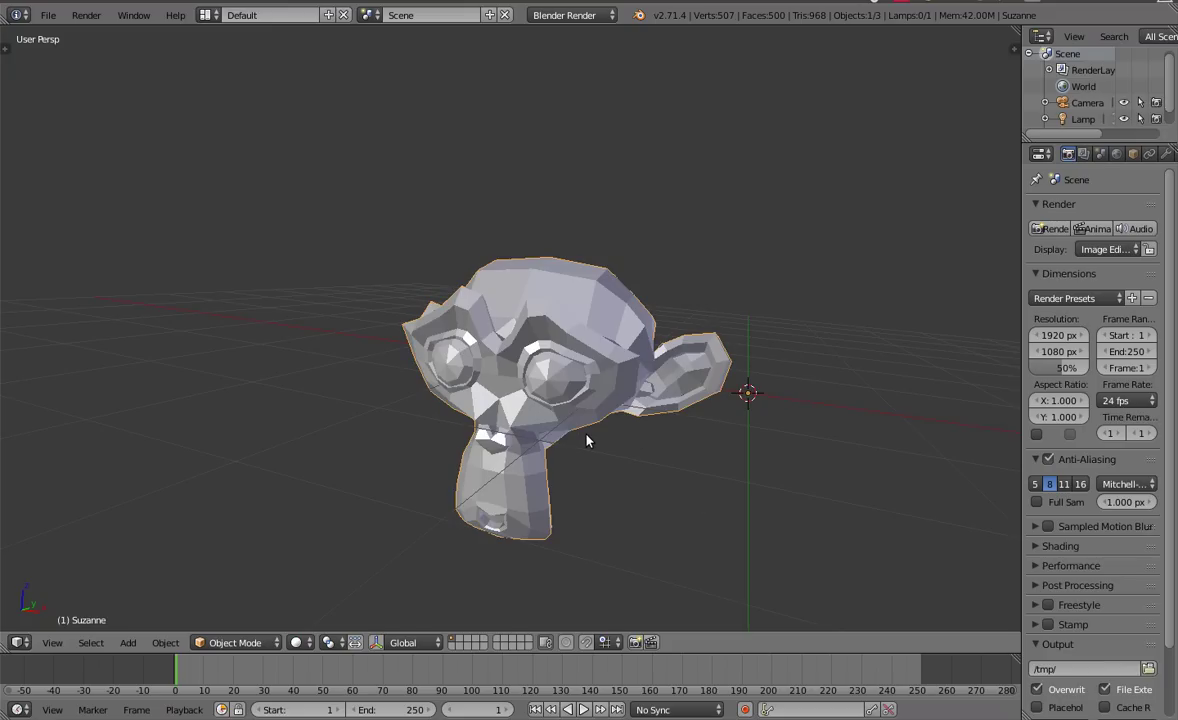
Step: Switch rapidly between viewport shading modes, including Texture and Wireframe, and finish on Material shading
key(z)
key(t)
key(z)
click(587, 441)
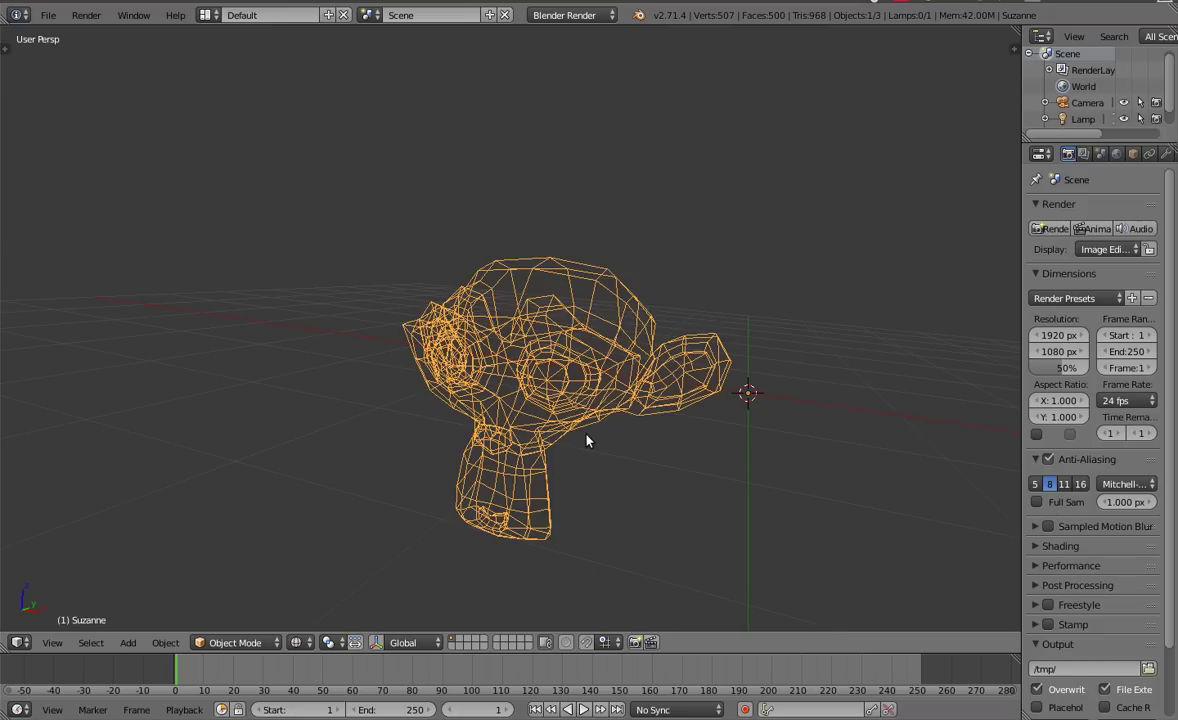
key(z)
key(z)
click(587, 441)
key(z)
key(alt+z)
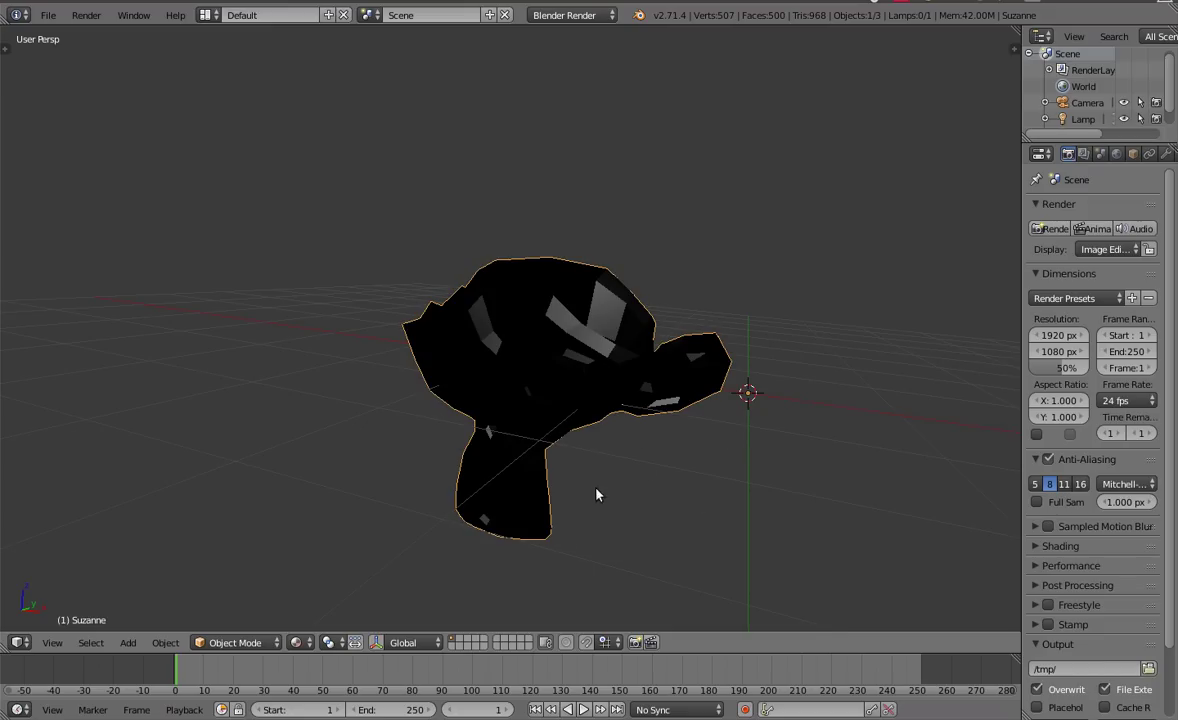
Step: Inspect the monkey head in Material shading and set the viewport shading back to Solid
middle_drag(592, 495, 583, 440)
middle_drag(512, 435, 574, 436)
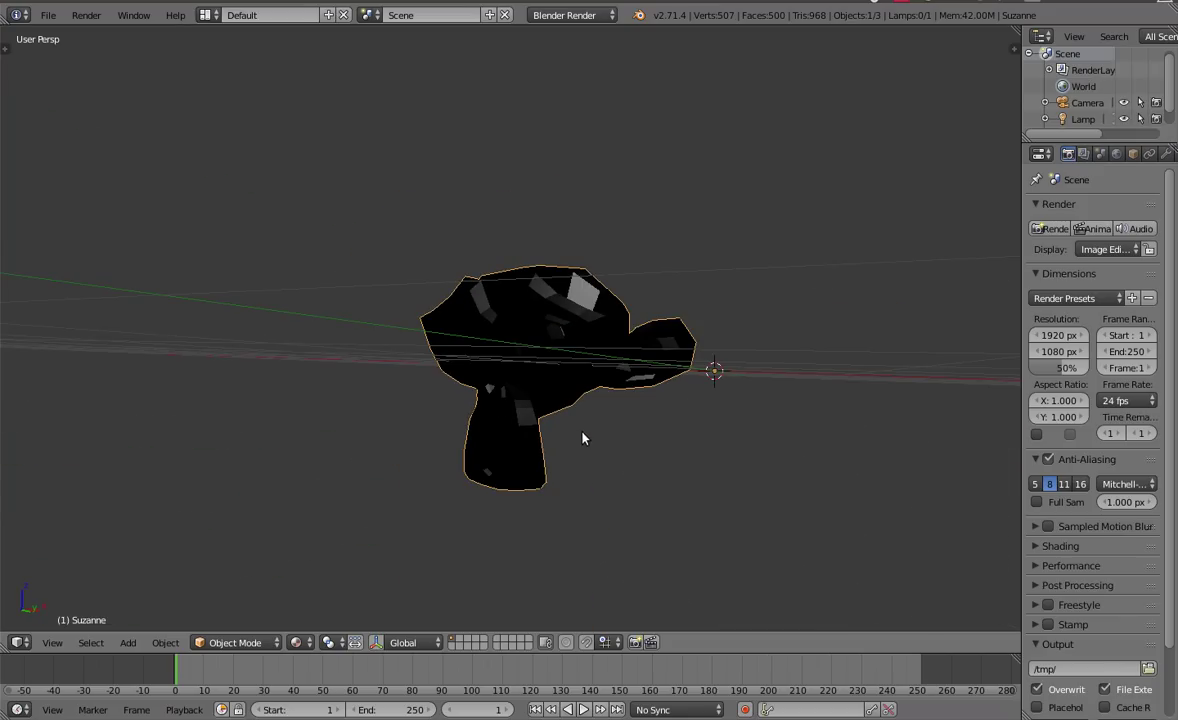
key(z)
click(489, 431)
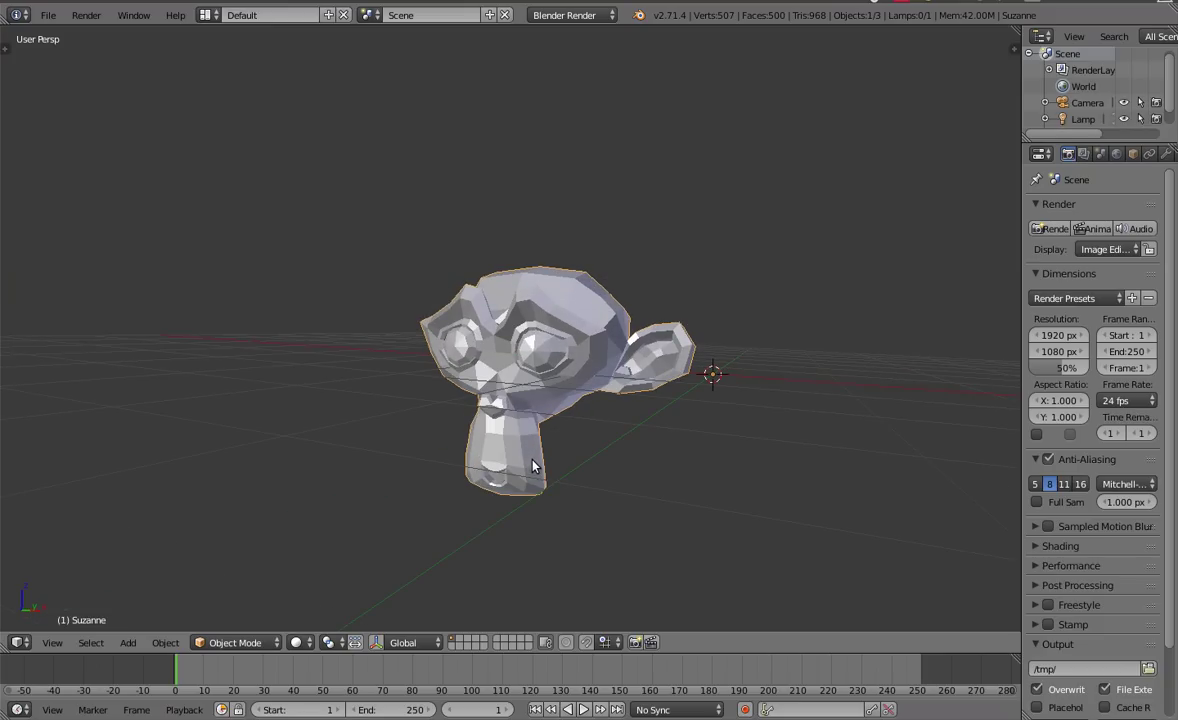
Step: Switch the monkey head through Edit Mode and Sculpt Mode and back to Object Mode using the interaction mode pie menu
middle_drag(417, 386, 432, 352)
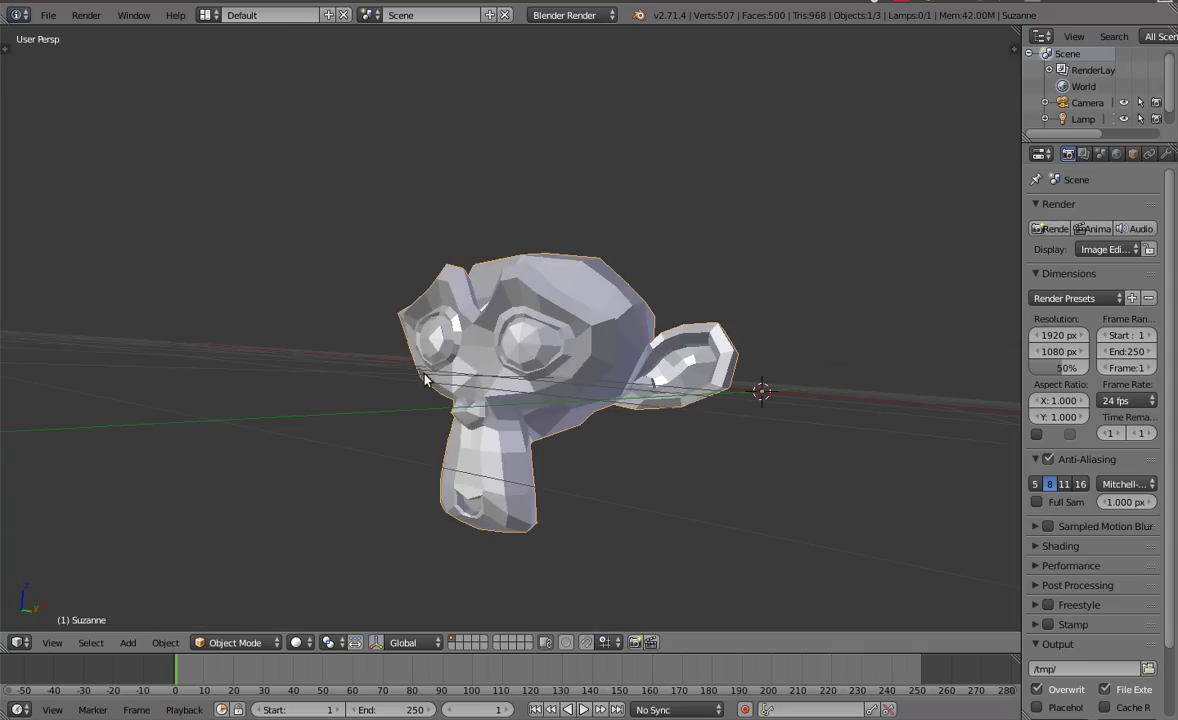
click(479, 384)
key(Tab)
click(580, 392)
key(Tab)
click(343, 393)
key(Tab)
click(481, 258)
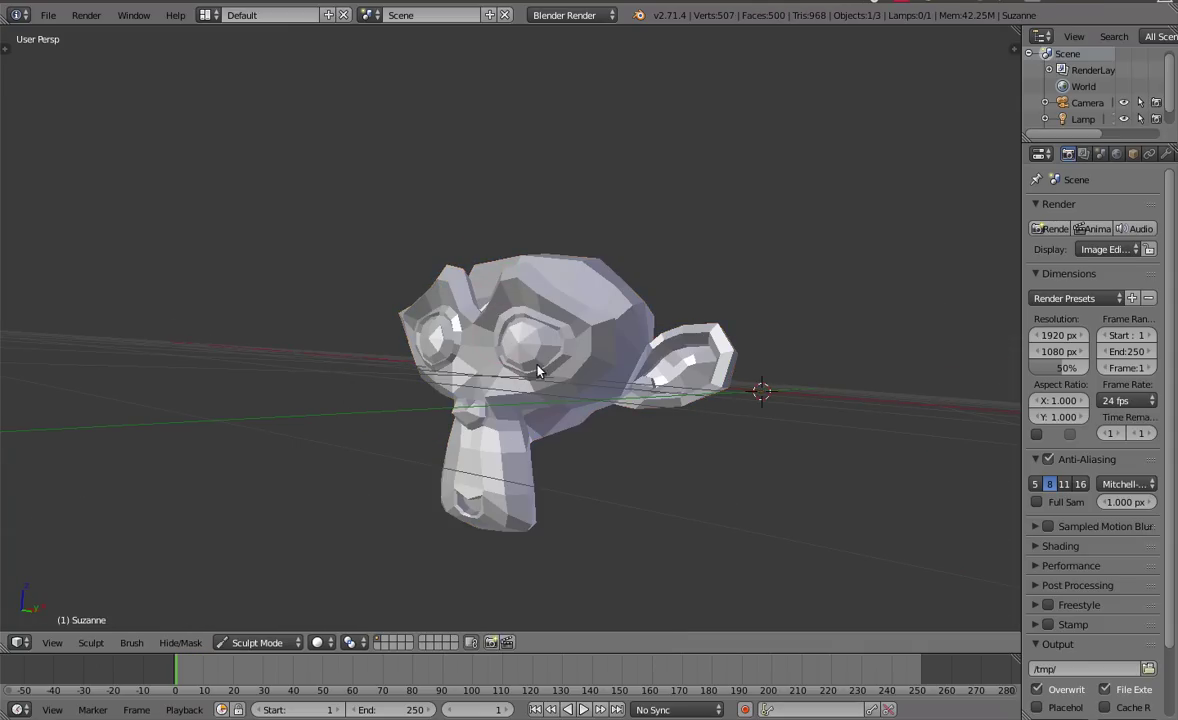
key(Tab)
click(452, 426)
Step: Toggle the viewport shading twice between Wireframe and Solid with the shading pie menu, finishing on Solid
key(z)
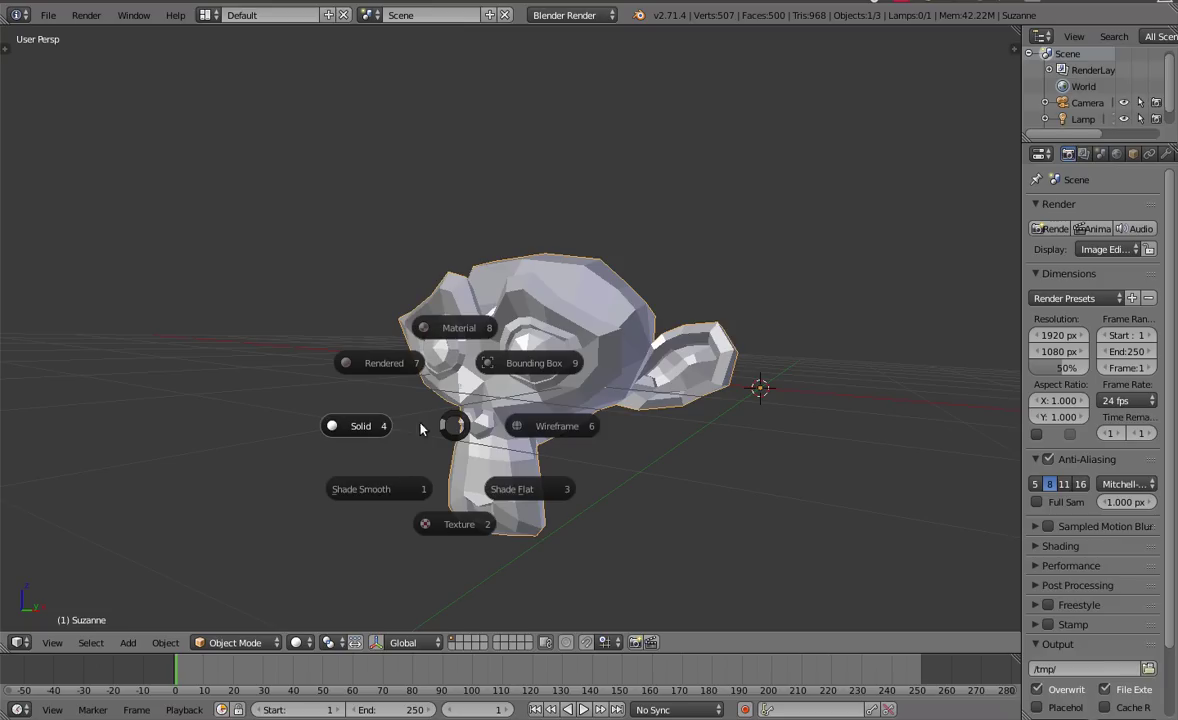
click(546, 424)
key(z)
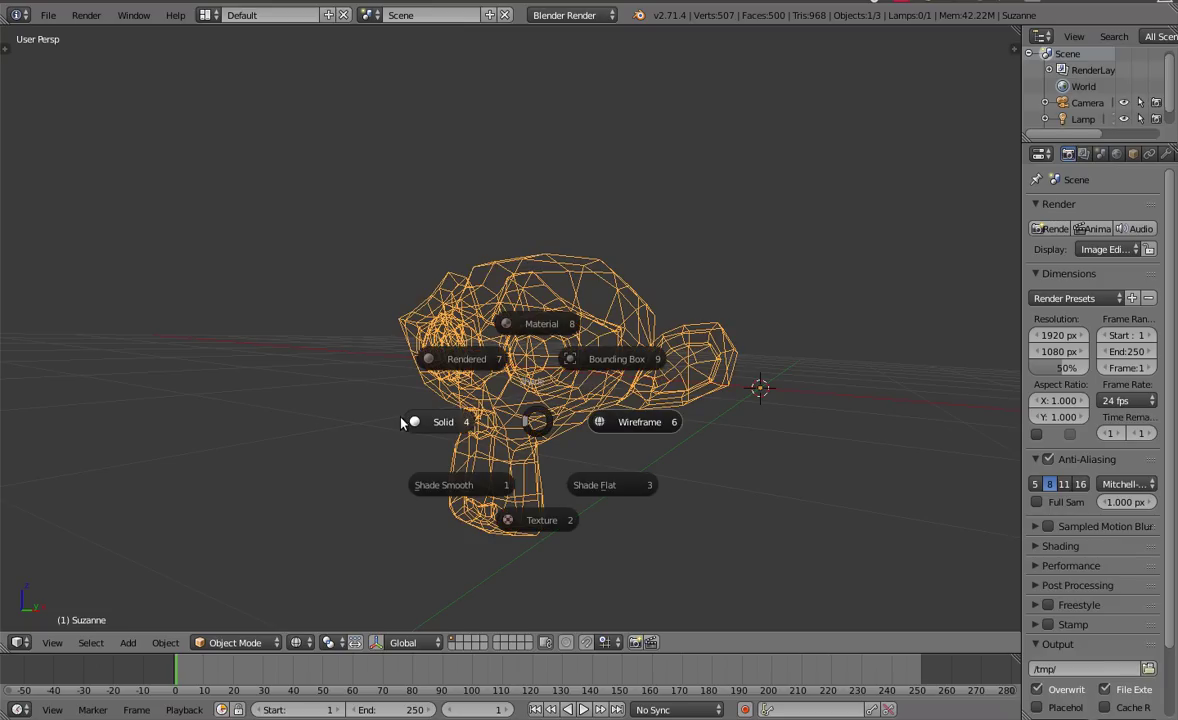
click(401, 420)
key(z)
click(695, 420)
key(z)
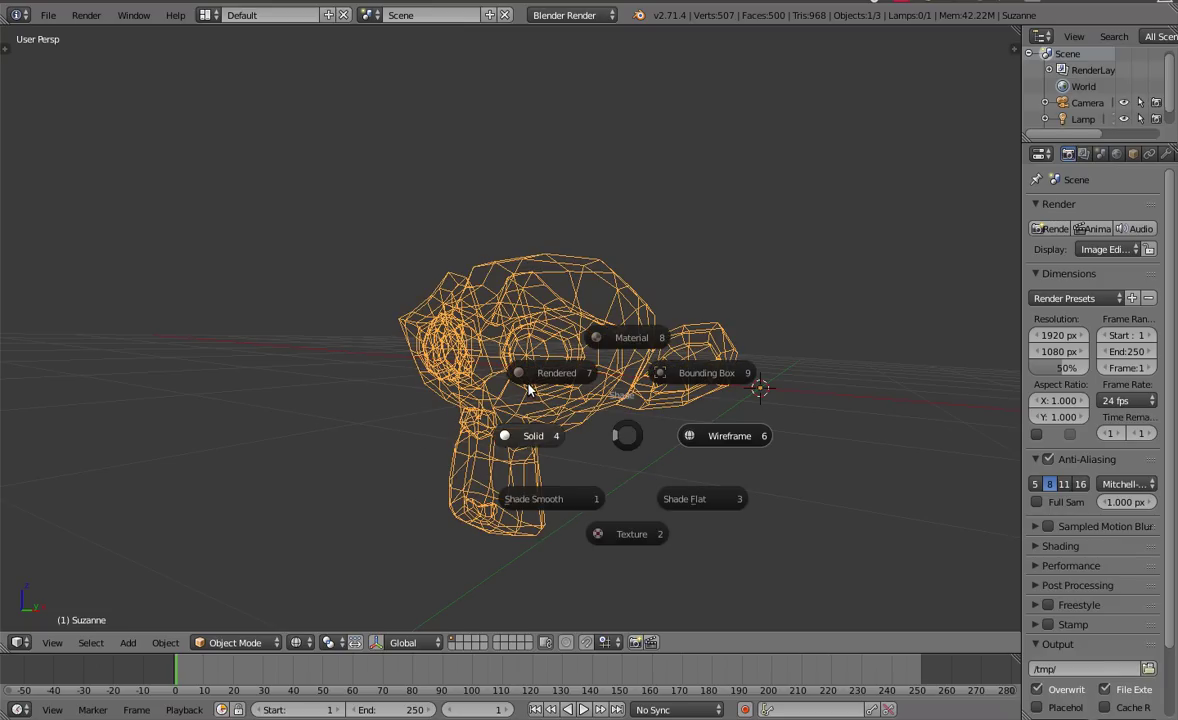
click(529, 389)
Step: Look up the Search Menu command in the operator search and close the search without running anything
key(space)
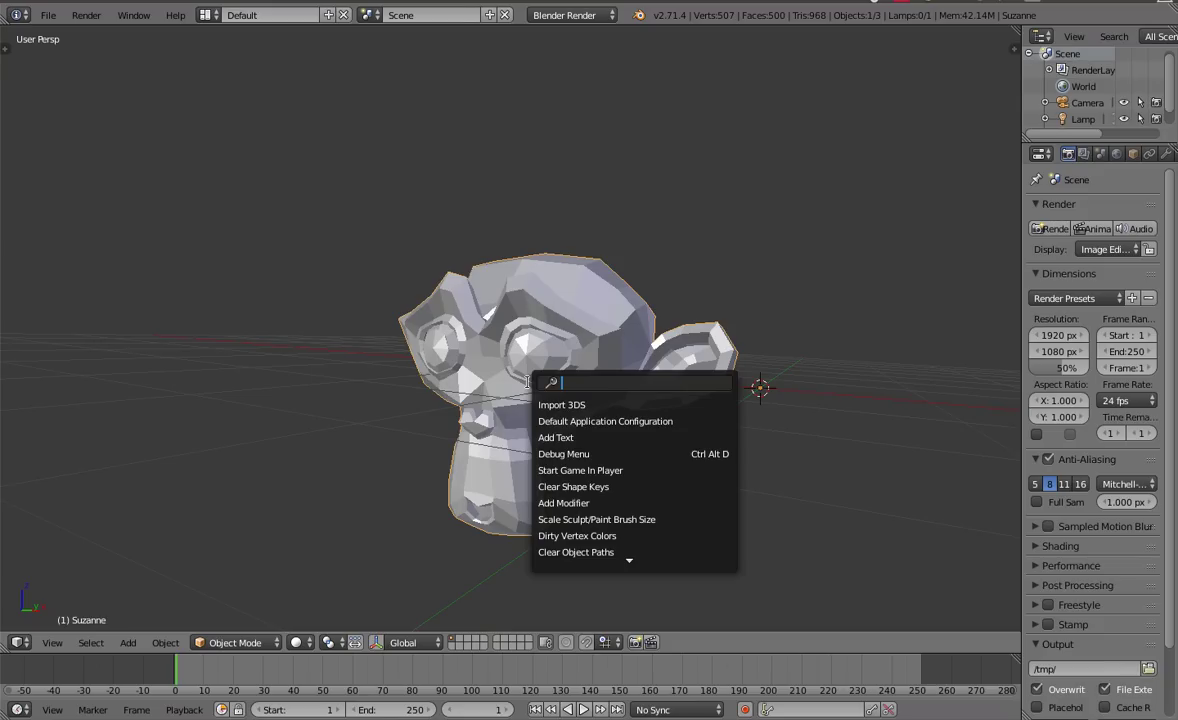
text(search)
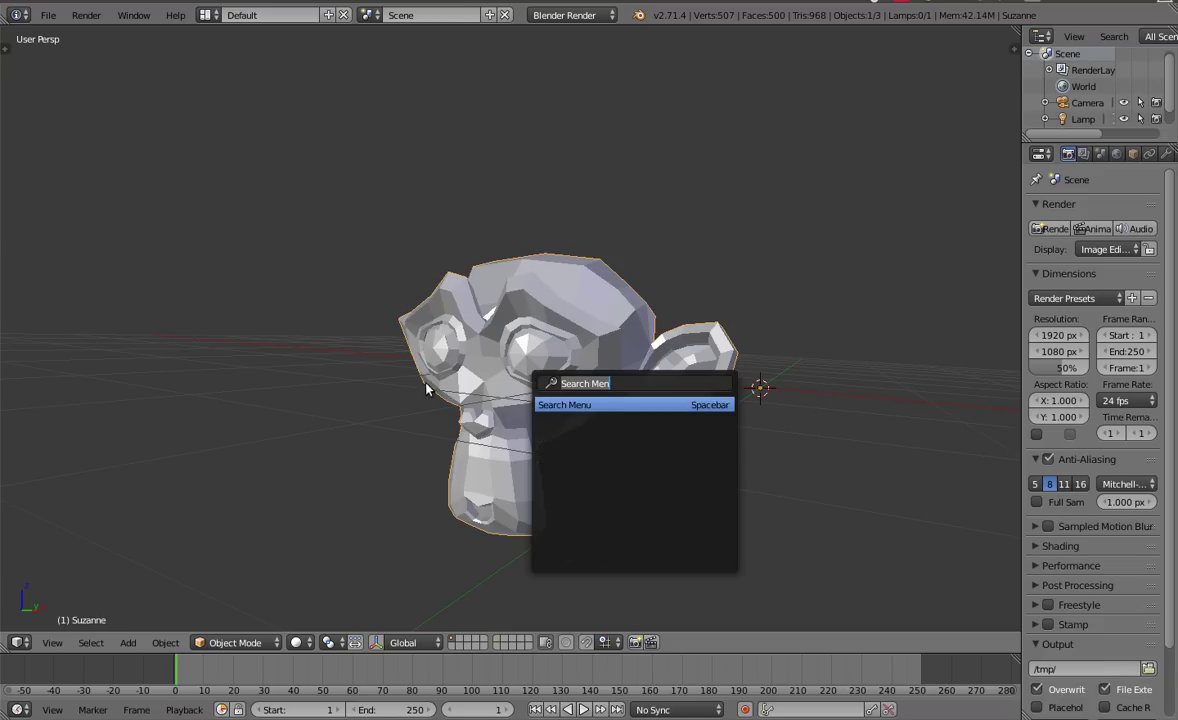
key(Escape)
Step: Try the view pie menu by jumping between several preset views of the monkey head, starting with Right and Left
key(q)
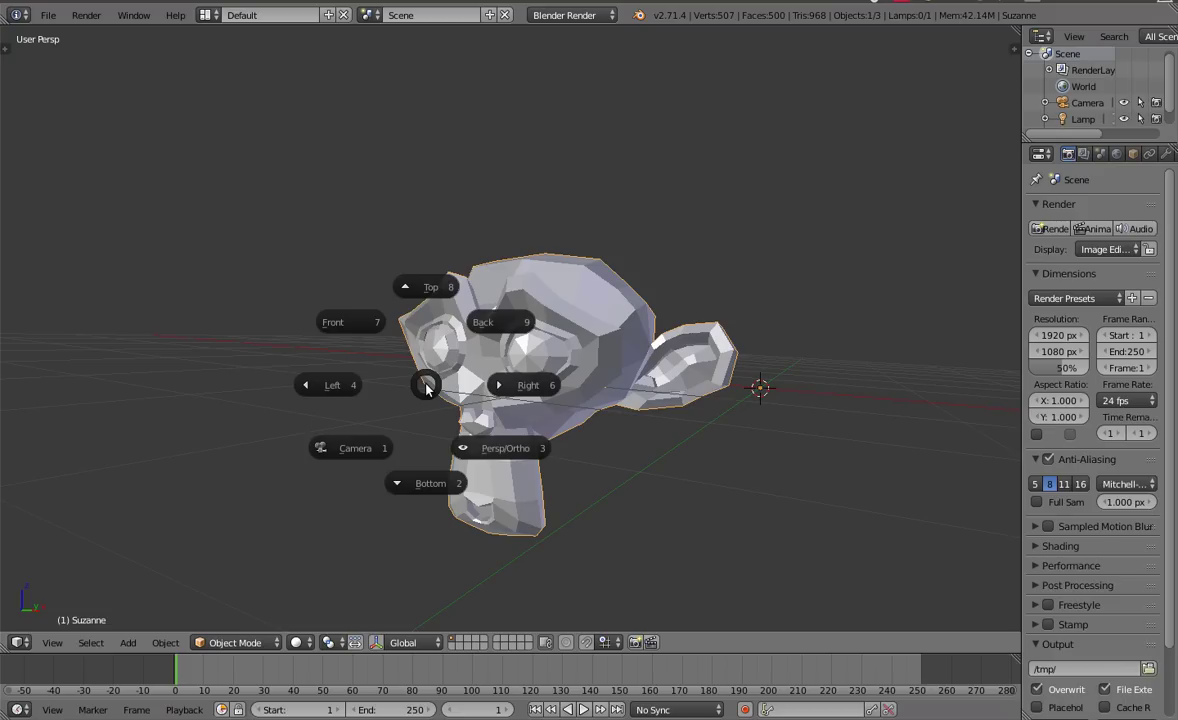
click(524, 389)
key(q)
click(92, 392)
key(q)
click(462, 279)
key(q)
click(523, 483)
key(q)
click(418, 544)
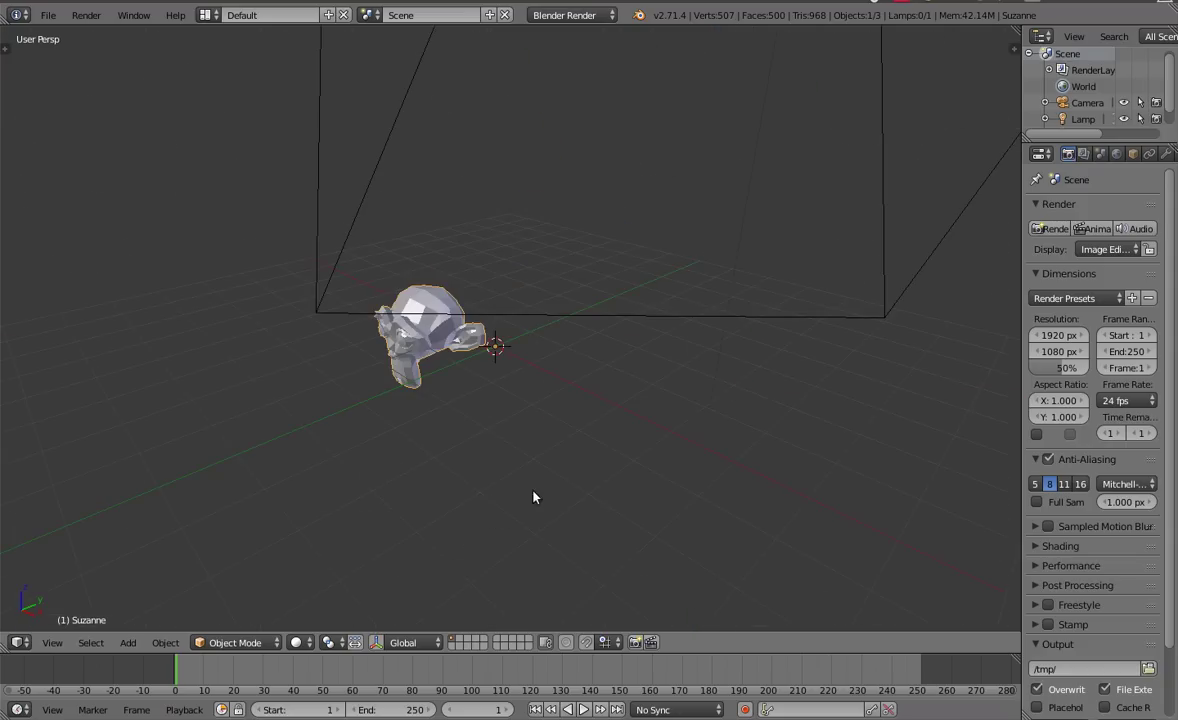
Step: Continue changing the viewing direction with the view pie menu and finish on the Left view of the head
key(q)
click(228, 485)
key(q)
click(826, 460)
key(q)
click(605, 228)
key(q)
click(600, 462)
key(ctrl+KP_3)
key(q)
click(847, 402)
middle_drag(308, 408, 595, 413)
key(ctrl+KP_3)
key(space)
key(Escape)
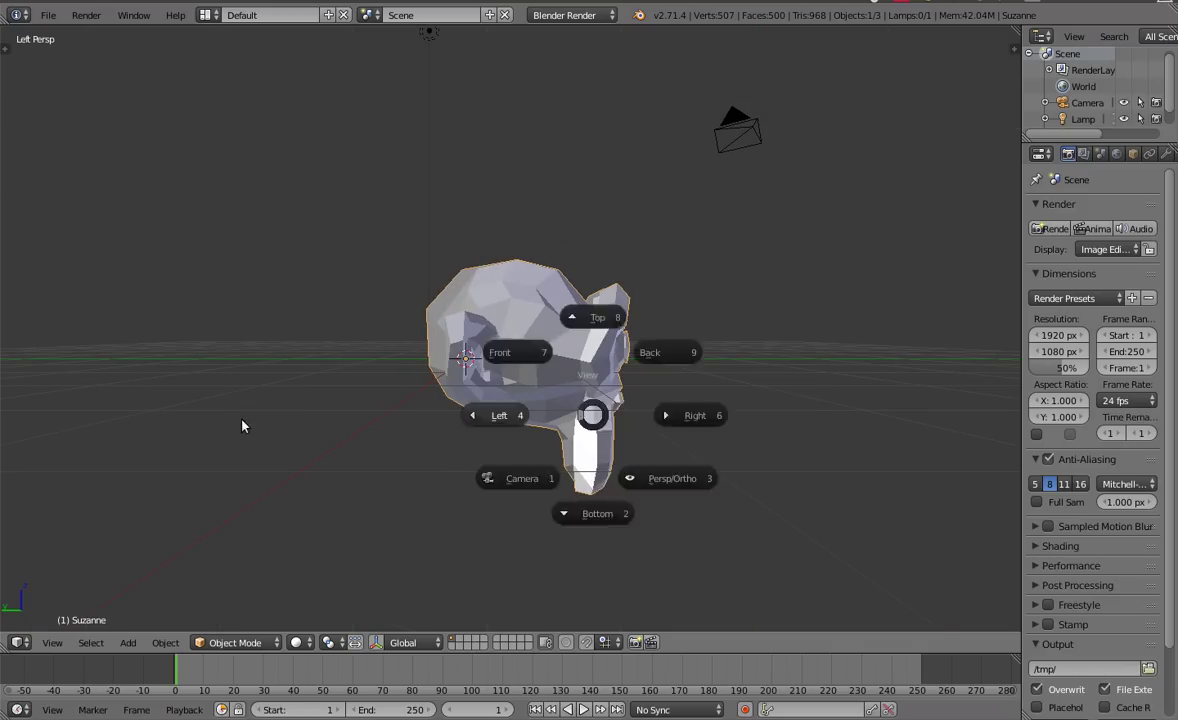
Step: Flick through opposite preset views of the monkey head with the view pie menu and return to the Left view
key(q)
click(902, 442)
key(q)
click(621, 286)
key(q)
click(355, 389)
key(q)
click(621, 532)
key(q)
click(347, 402)
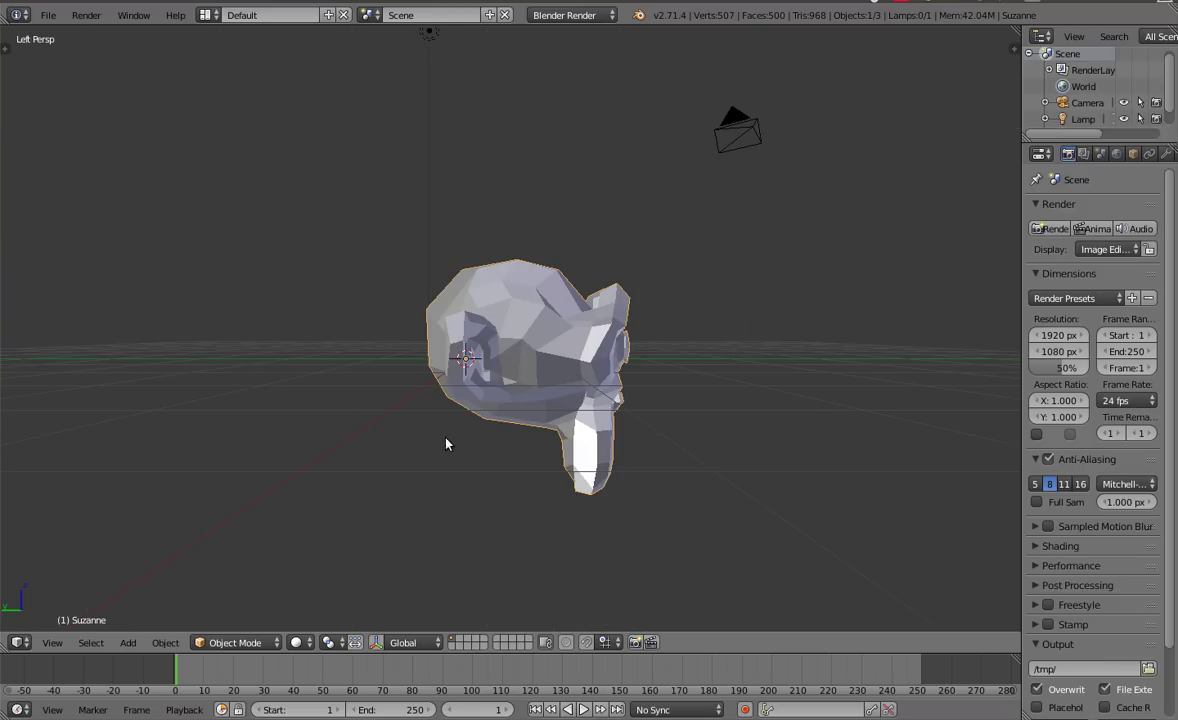
Step: View the head from the Back and Right presets and return to a free perspective view of its face
key(q)
click(315, 302)
key(q)
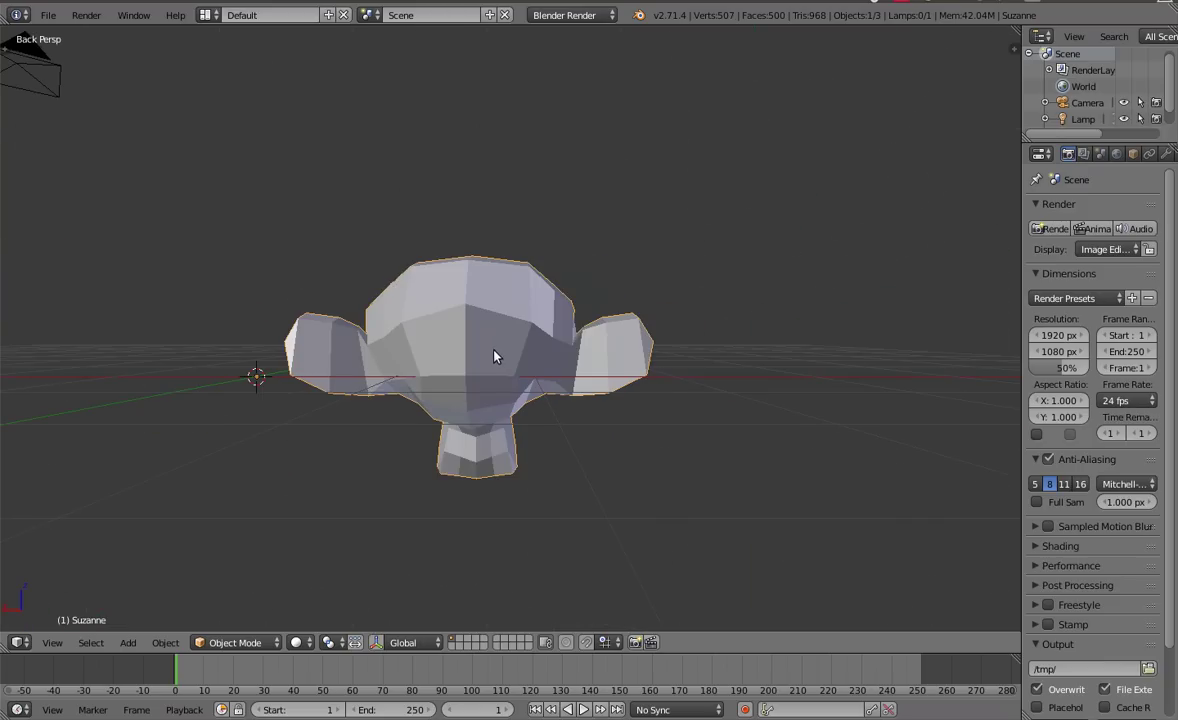
key(q)
click(187, 361)
key(q)
click(710, 361)
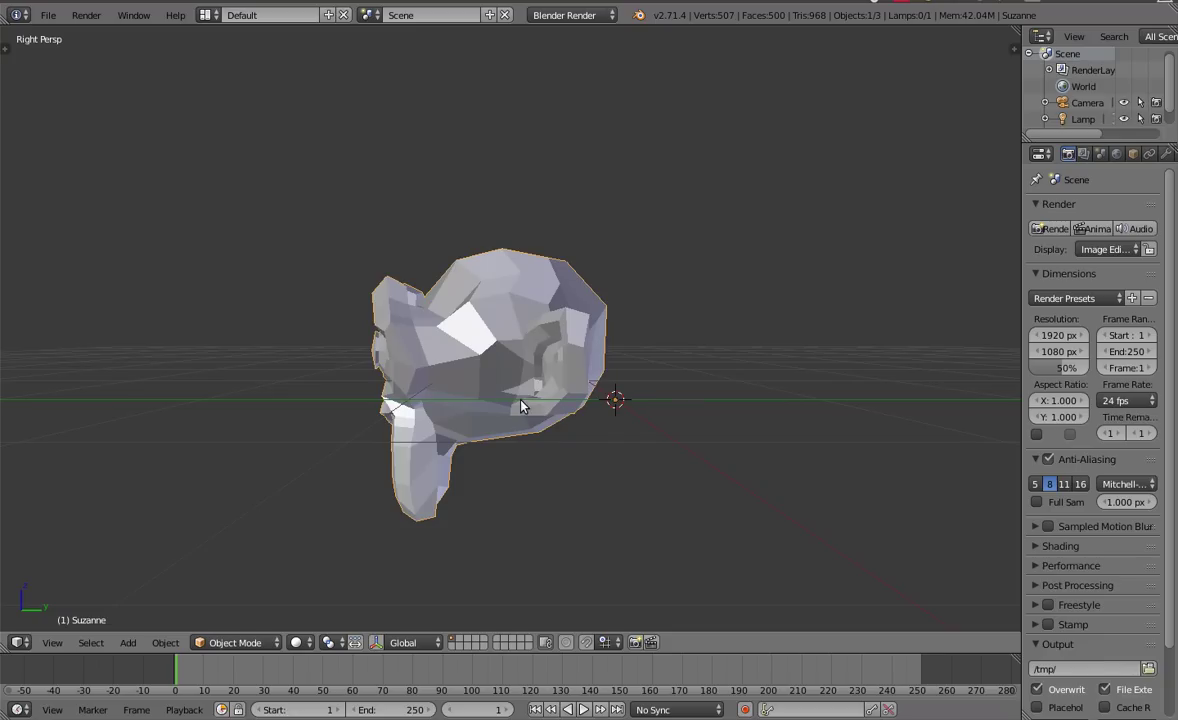
key(q)
middle_drag(496, 443, 463, 342)
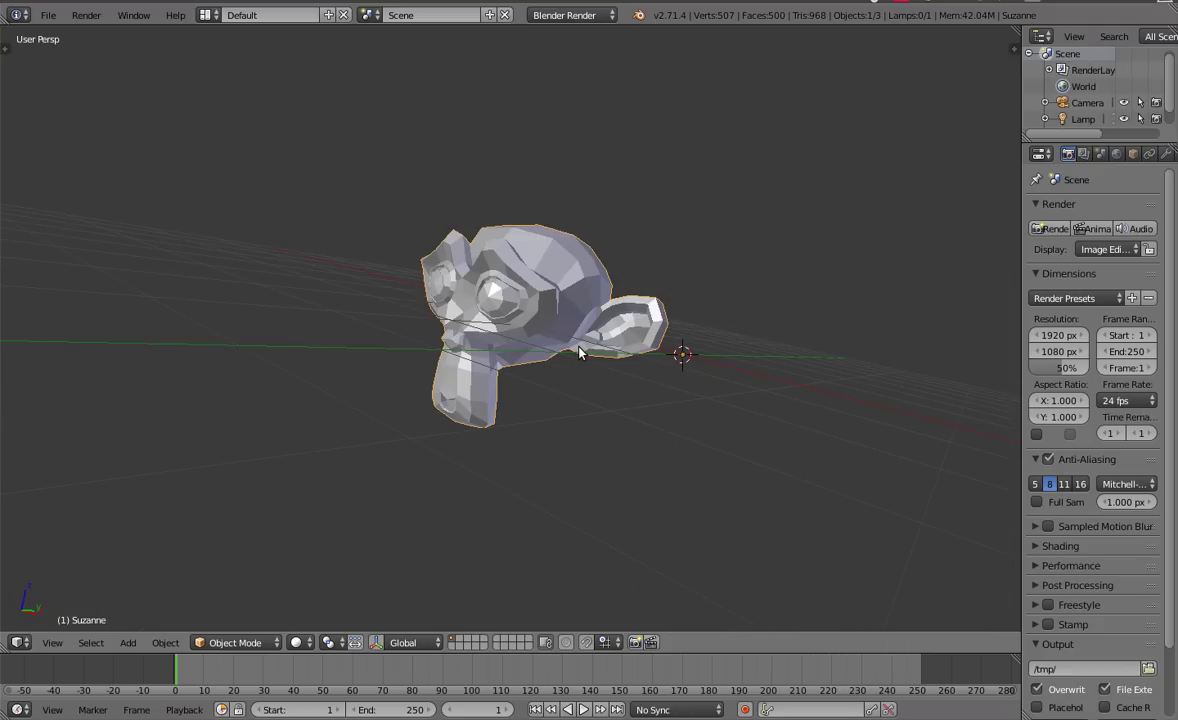
Step: Show the Translate manipulator on the monkey head using the manipulator pie menu
key(ctrl+space)
key(ctrl+space)
key(ctrl+space)
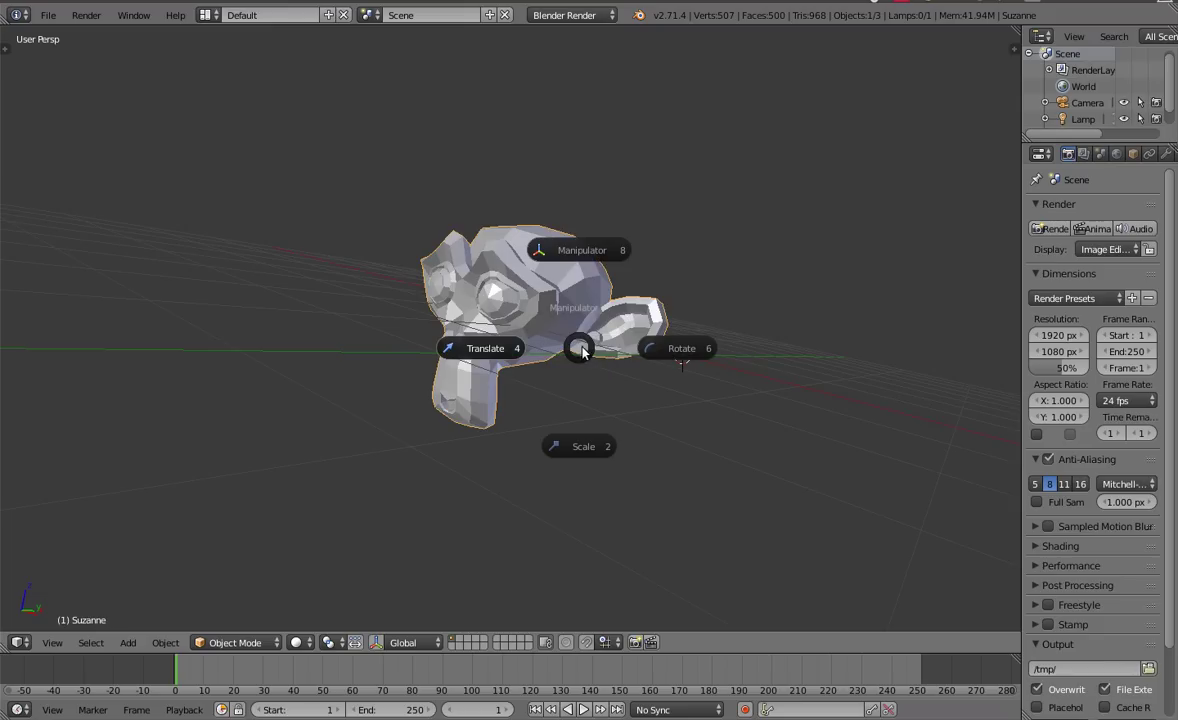
click(586, 348)
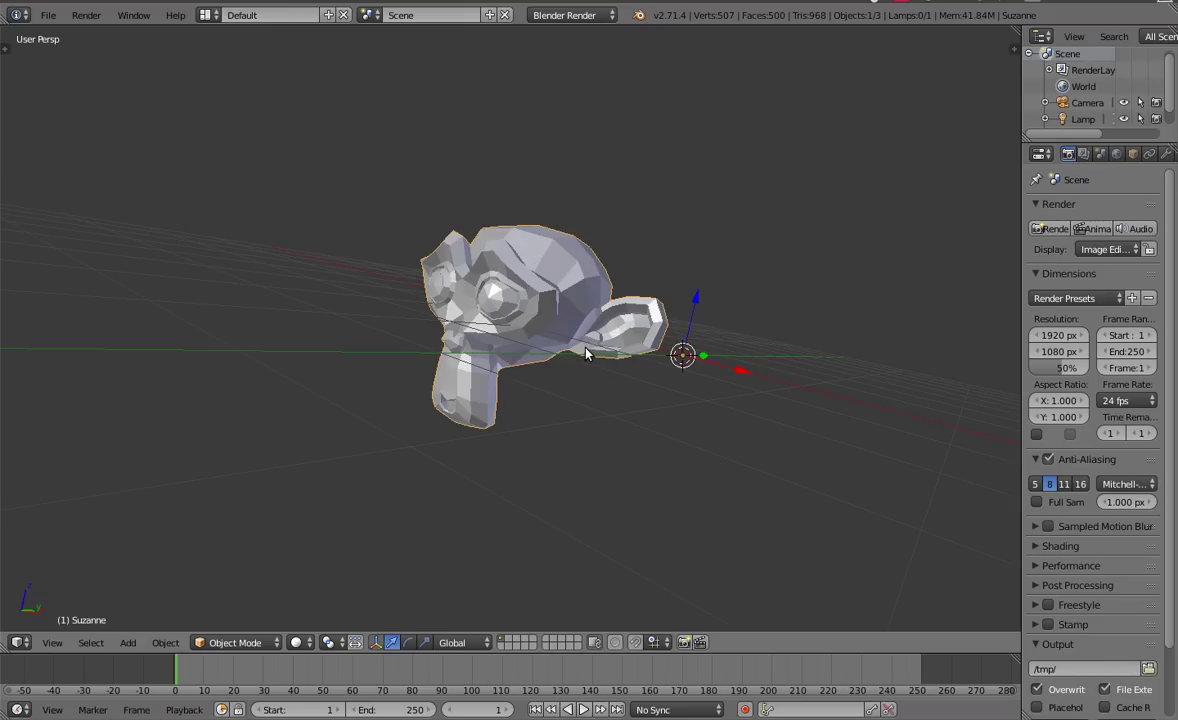
Step: Change the manipulator type between Translate, Rotate and Scale with the manipulator pie menu, finishing on Scale
key(ctrl+space)
click(398, 364)
key(ctrl+space)
click(807, 367)
key(ctrl+space)
click(674, 621)
key(ctrl+space)
click(768, 480)
key(ctrl+space)
click(630, 590)
Step: Hide the manipulator and reopen its pie menu to view the options without choosing one
key(ctrl+space)
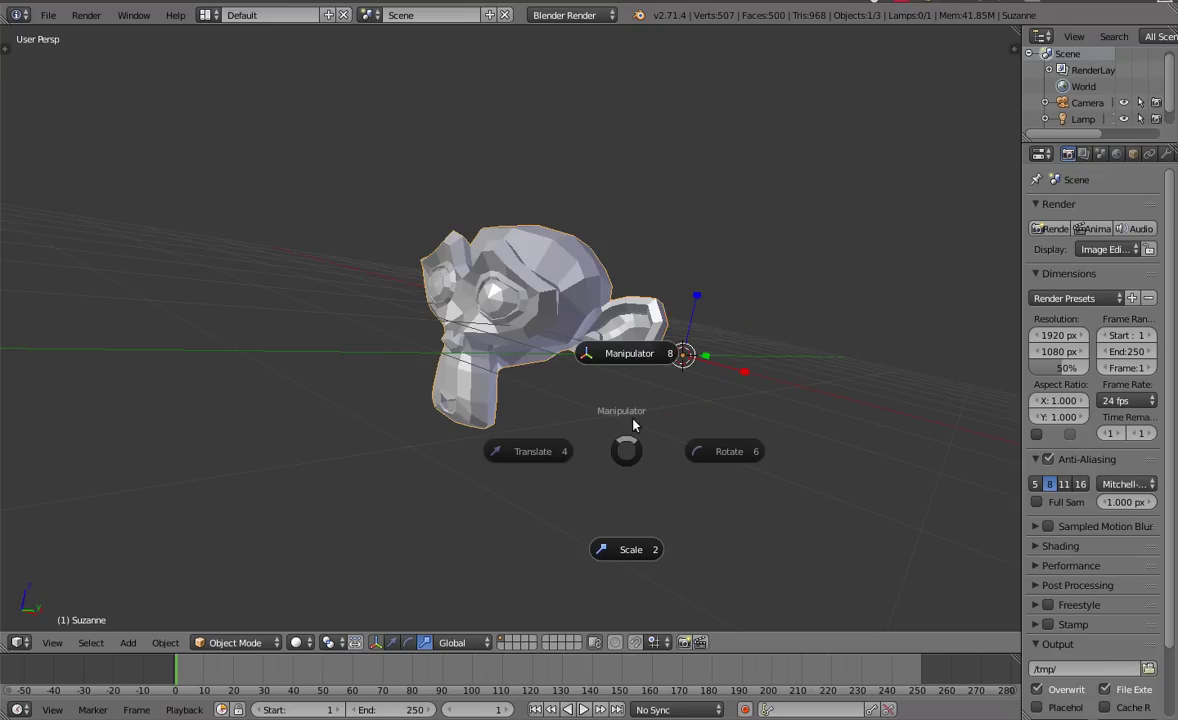
click(660, 330)
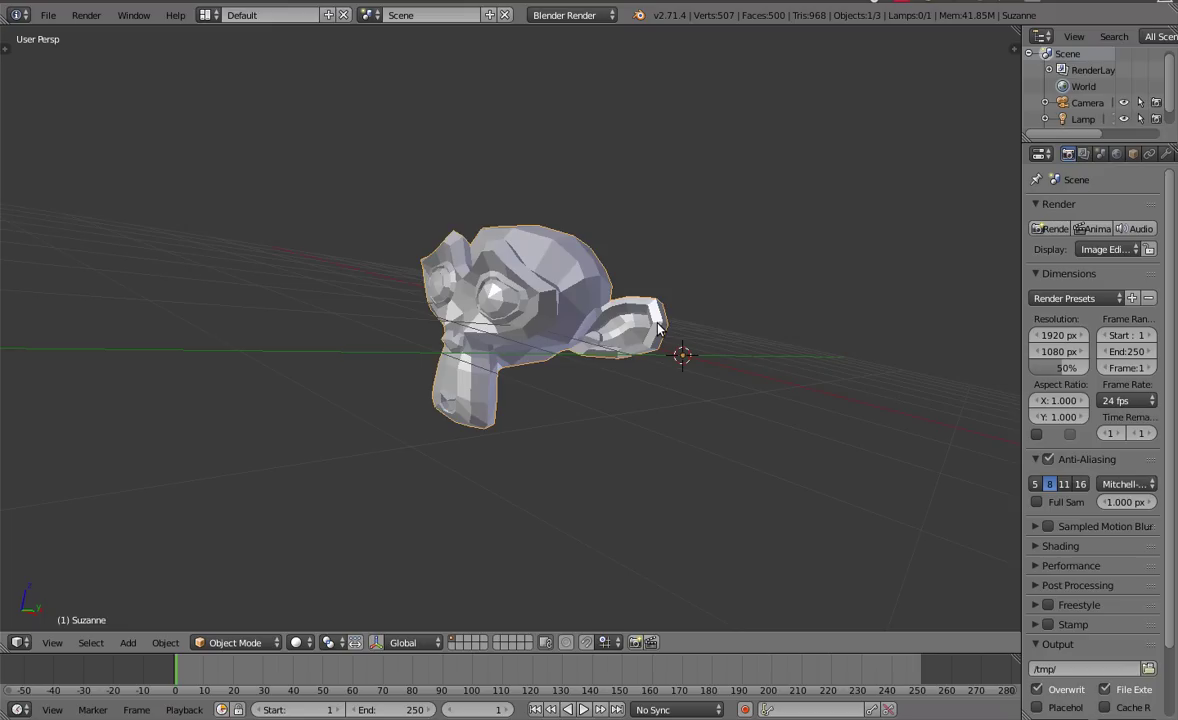
key(ctrl+space)
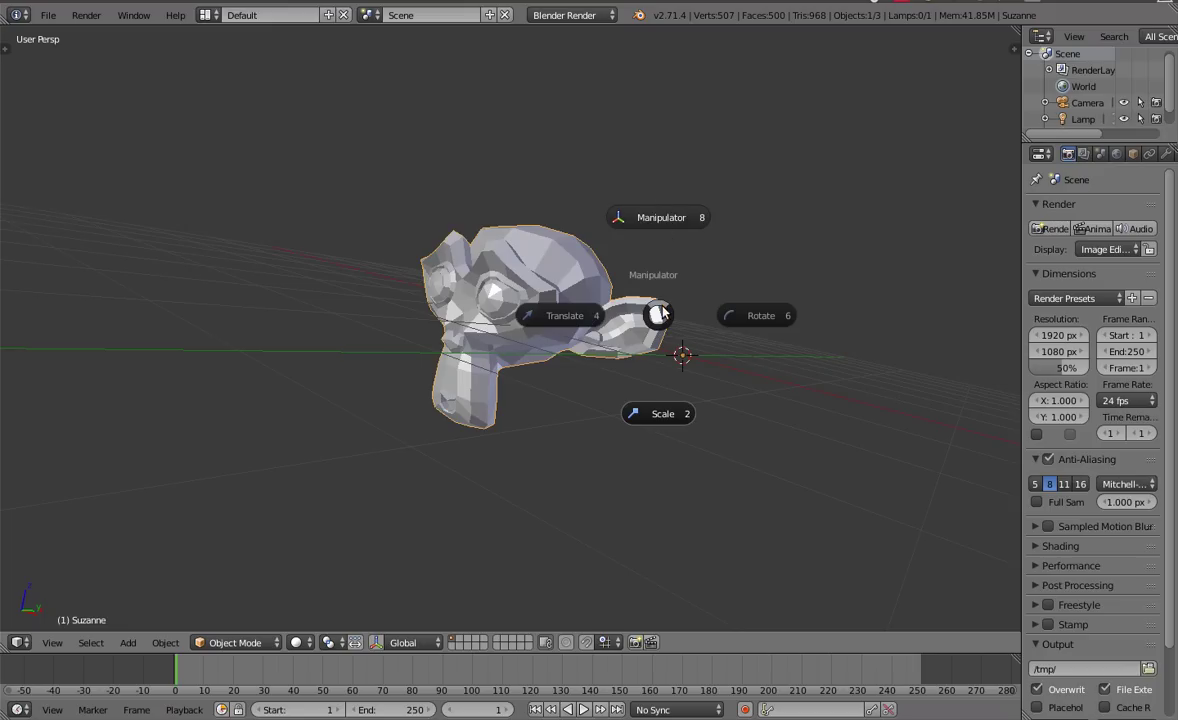
key(Escape)
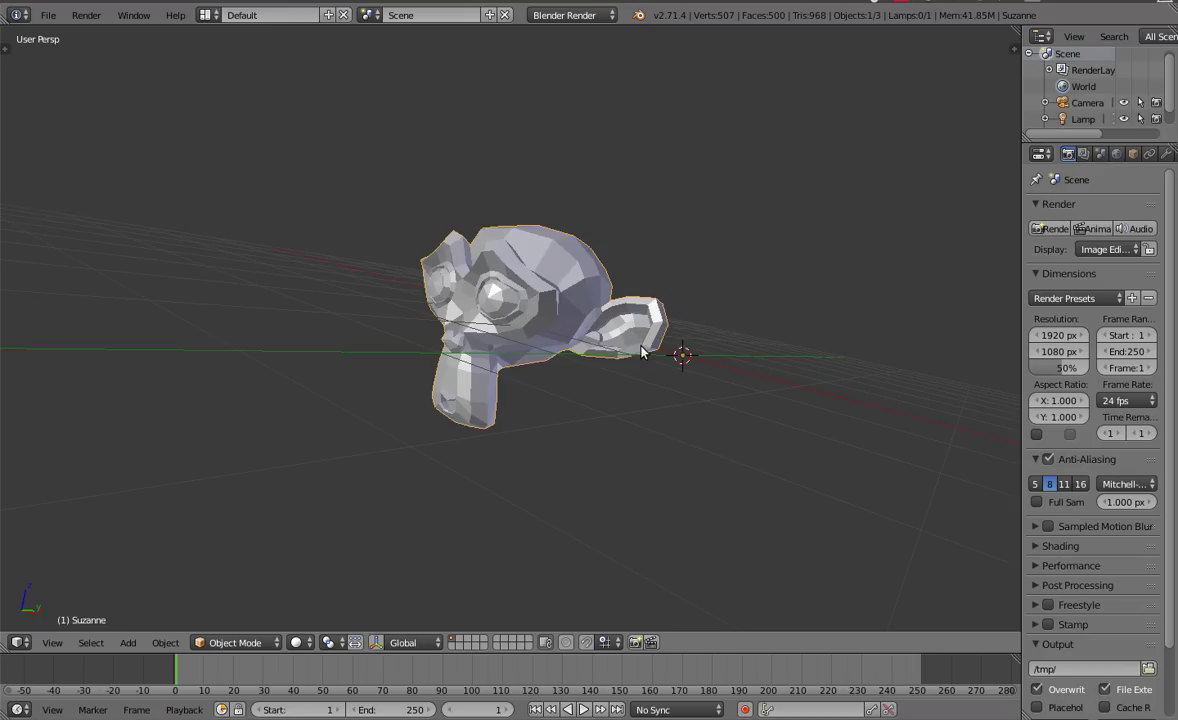
Step: Switch the manipulator from Translate to Rotate and back to Translate, and hide it again
key(ctrl+space)
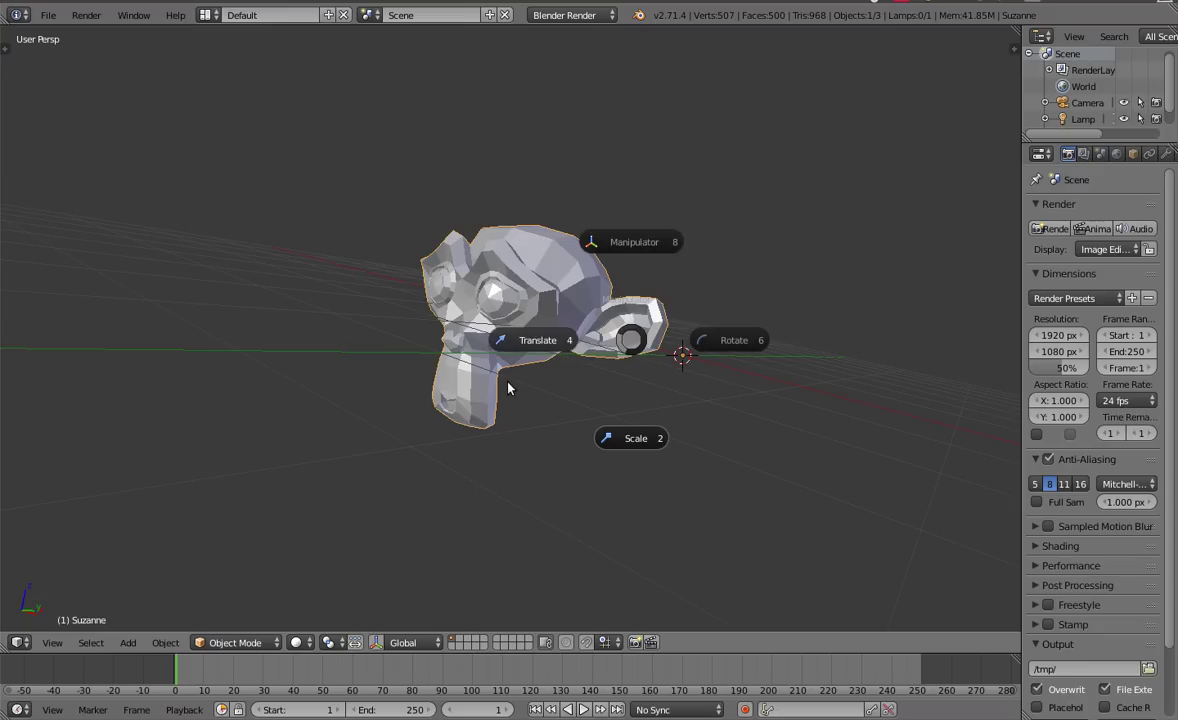
click(395, 323)
key(ctrl+space)
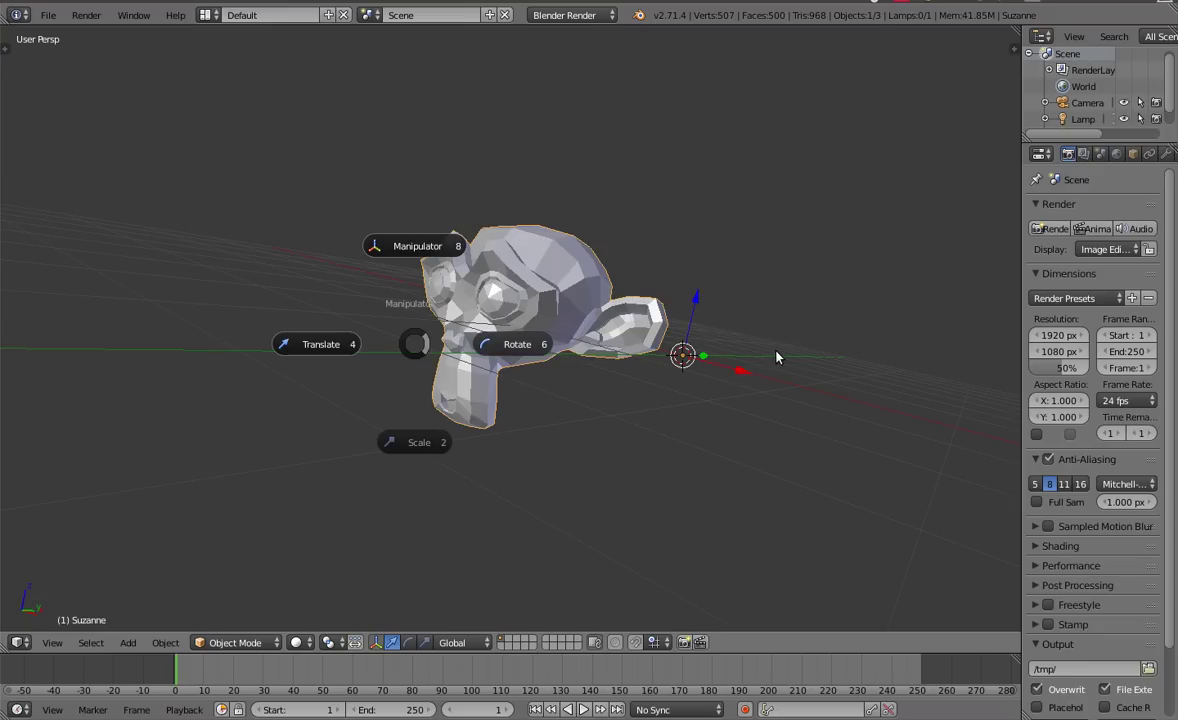
click(778, 357)
key(ctrl+space)
click(357, 347)
key(ctrl+space)
click(573, 189)
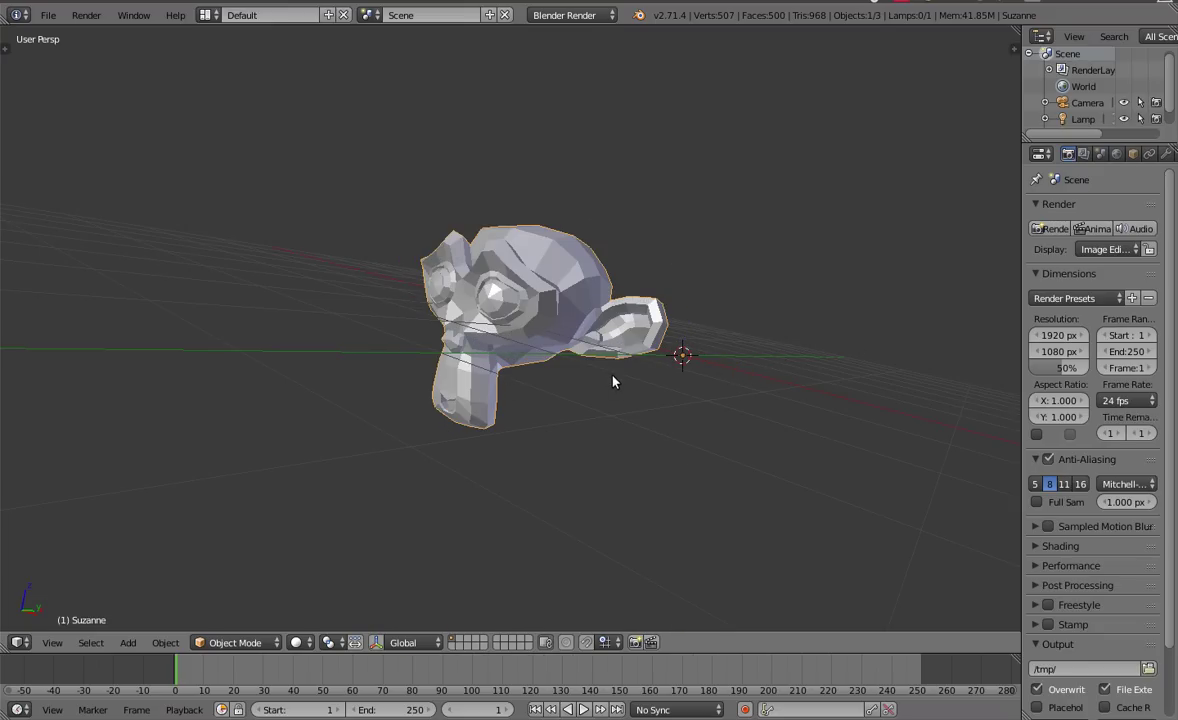
Step: Show the manipulator again as Translate and change it through Rotate to Scale
key(ctrl+space)
click(234, 337)
key(ctrl+space)
click(723, 394)
key(ctrl+space)
click(657, 499)
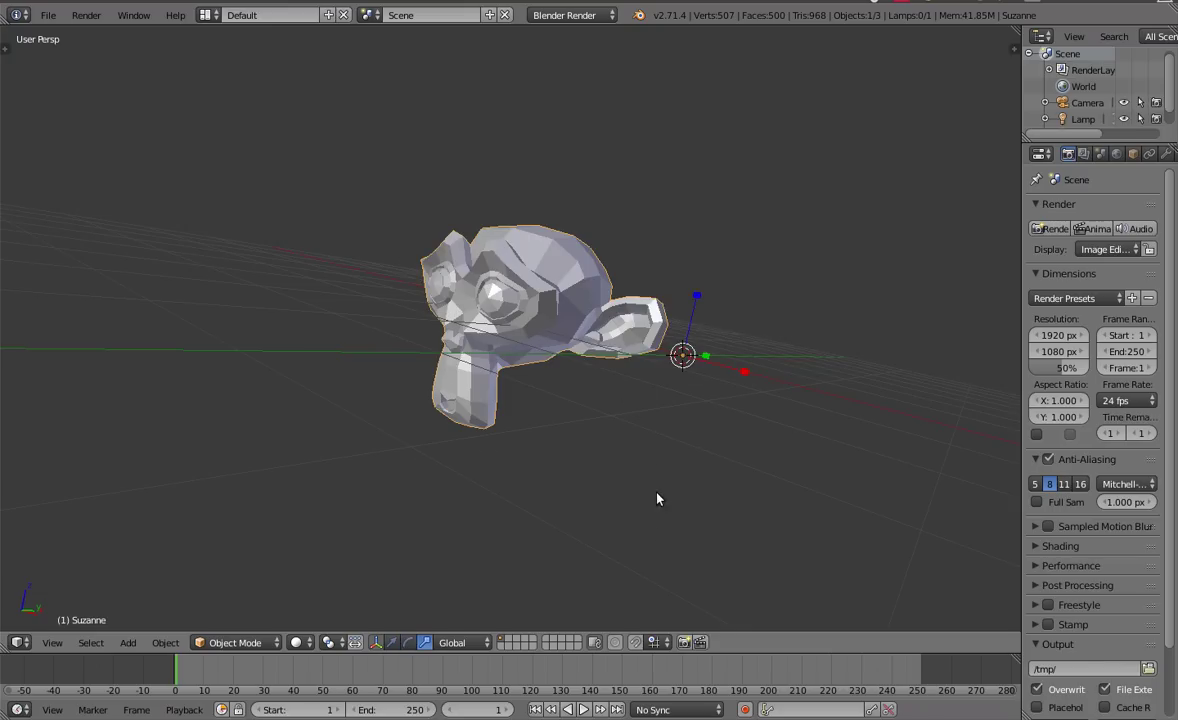
Step: Change the manipulator type once more and turn the manipulator off on the monkey head
key(ctrl+space)
click(463, 360)
key(ctrl+space)
click(741, 10)
middle_drag(460, 306, 443, 306)
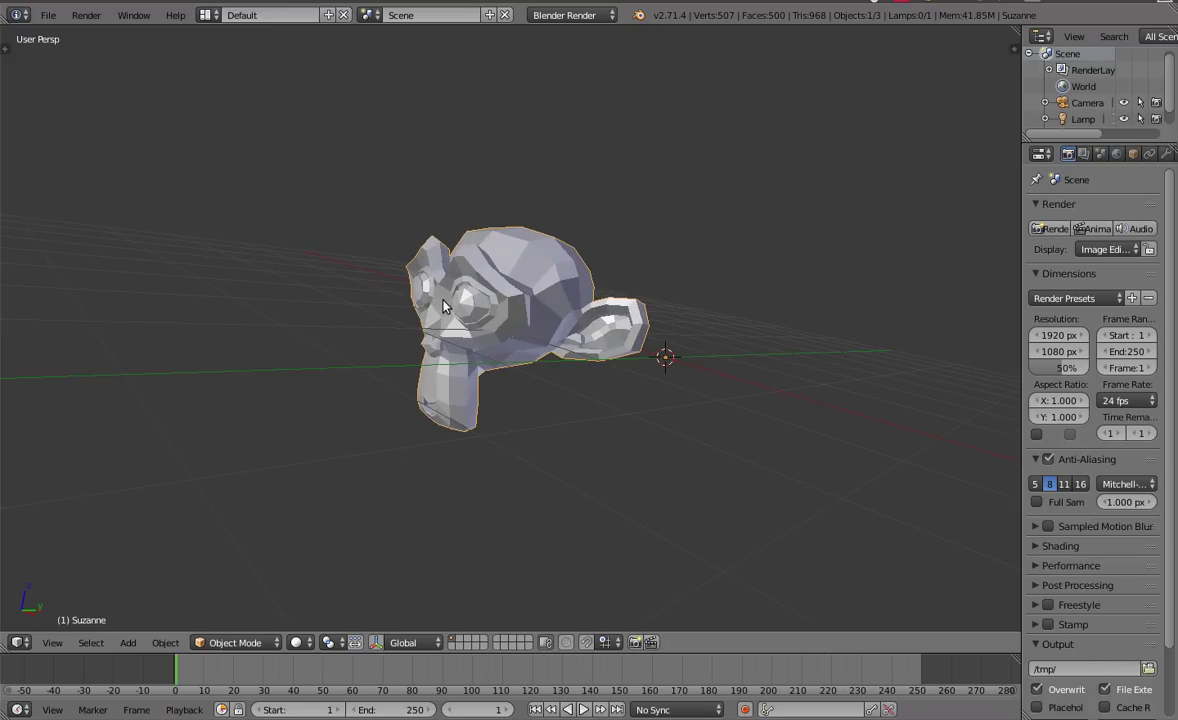
Step: View the snapping and pivot point pie menus over the monkey head without choosing an option from either
key(ctrl+shift+Tab)
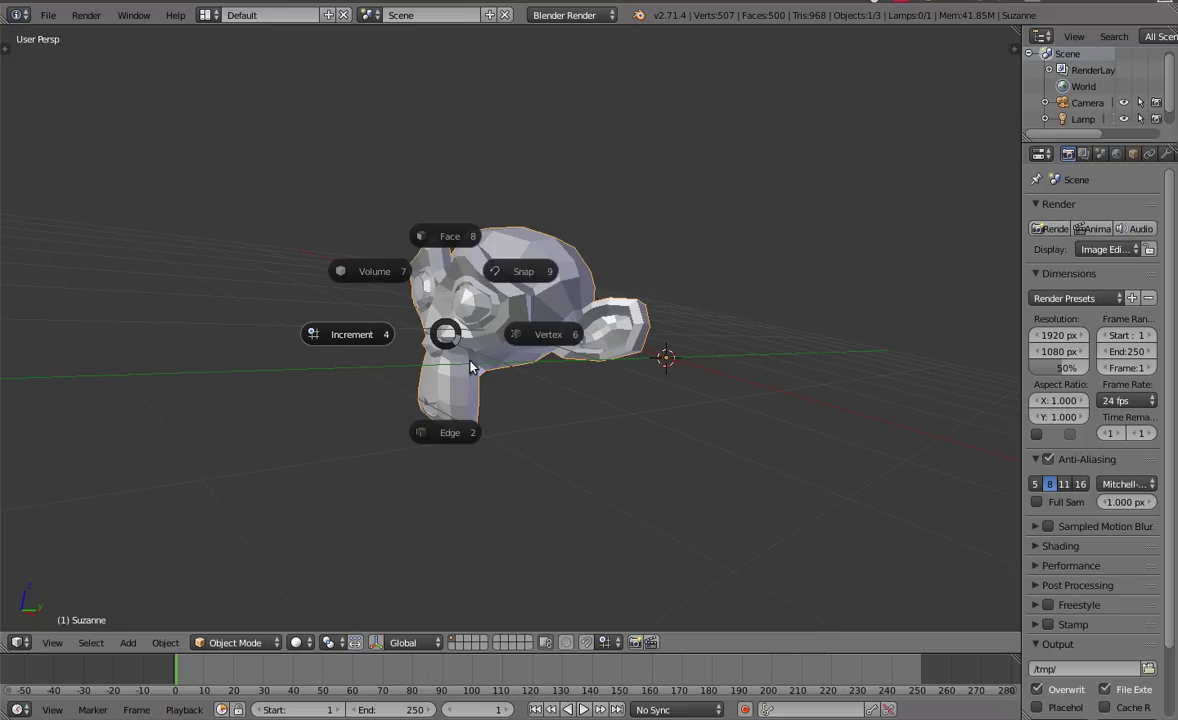
key(Escape)
key(period)
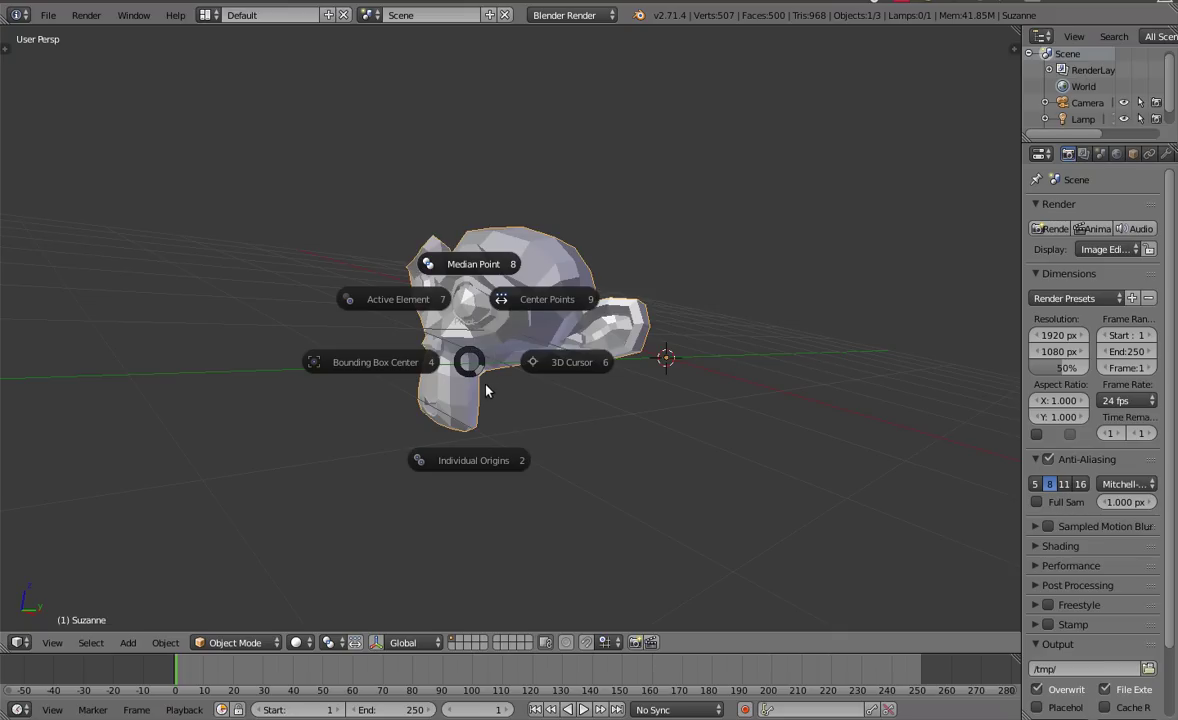
key(Escape)
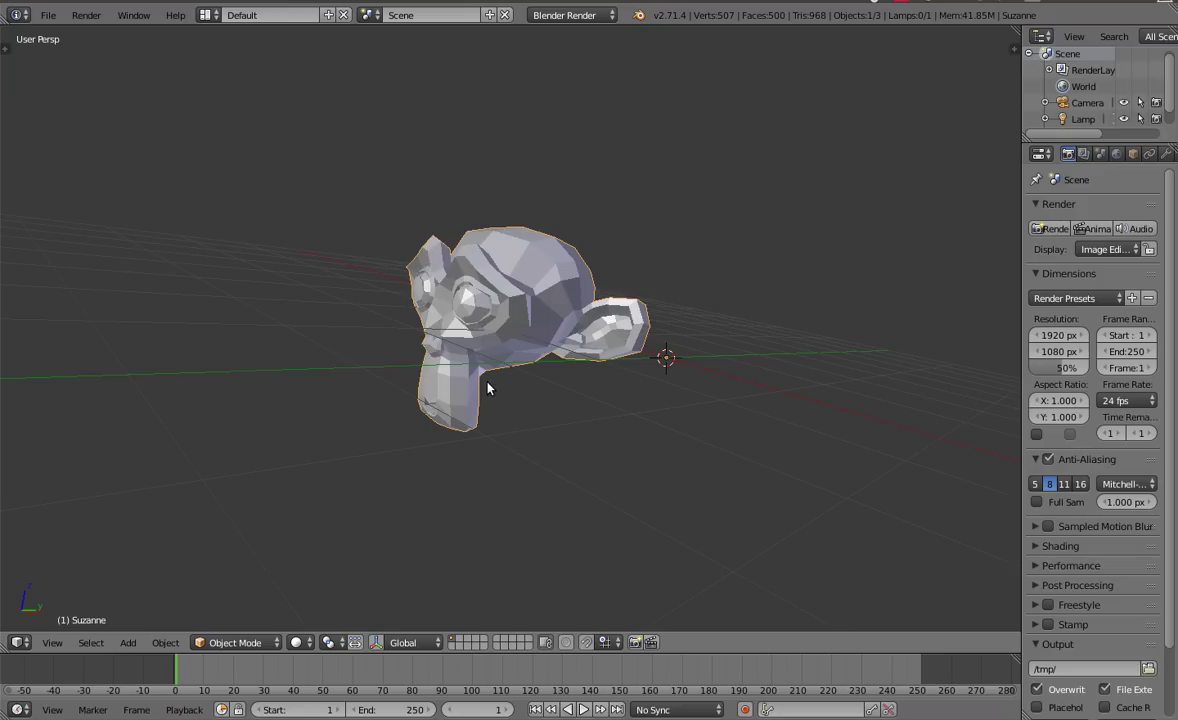
Step: Filter the key bindings in the user preferences by "pie" and review the shortcuts assigned to the pie menus
key(ctrl+alt+u)
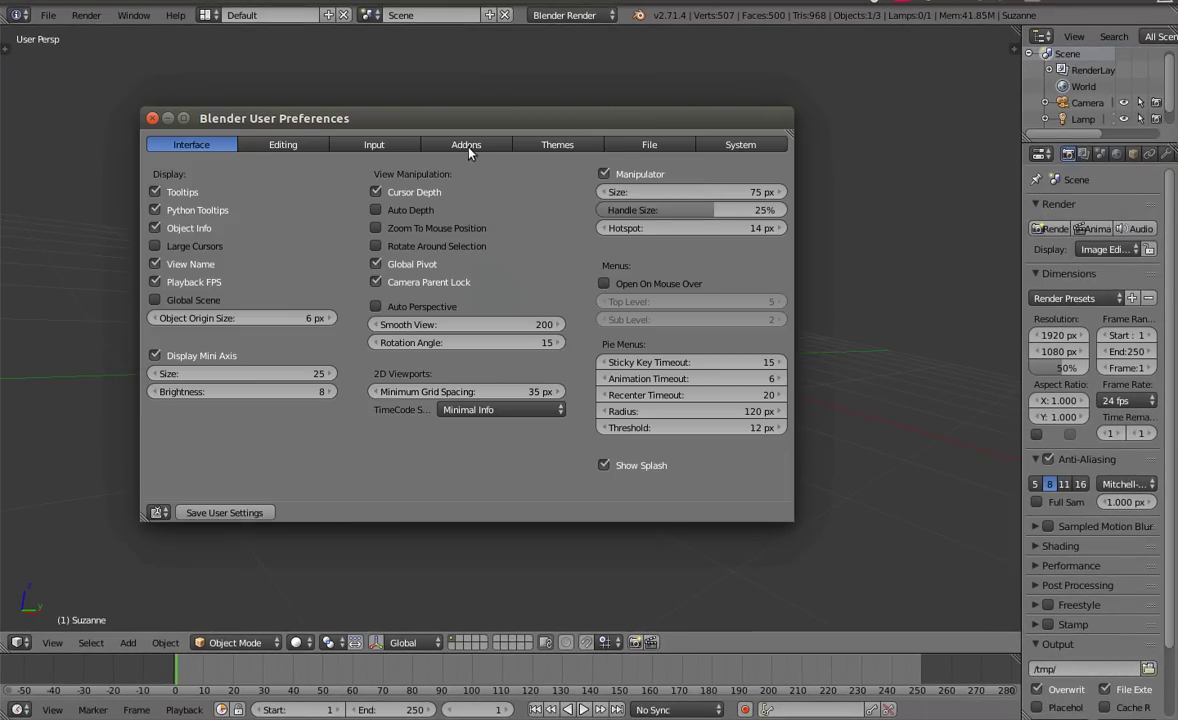
click(468, 146)
click(366, 148)
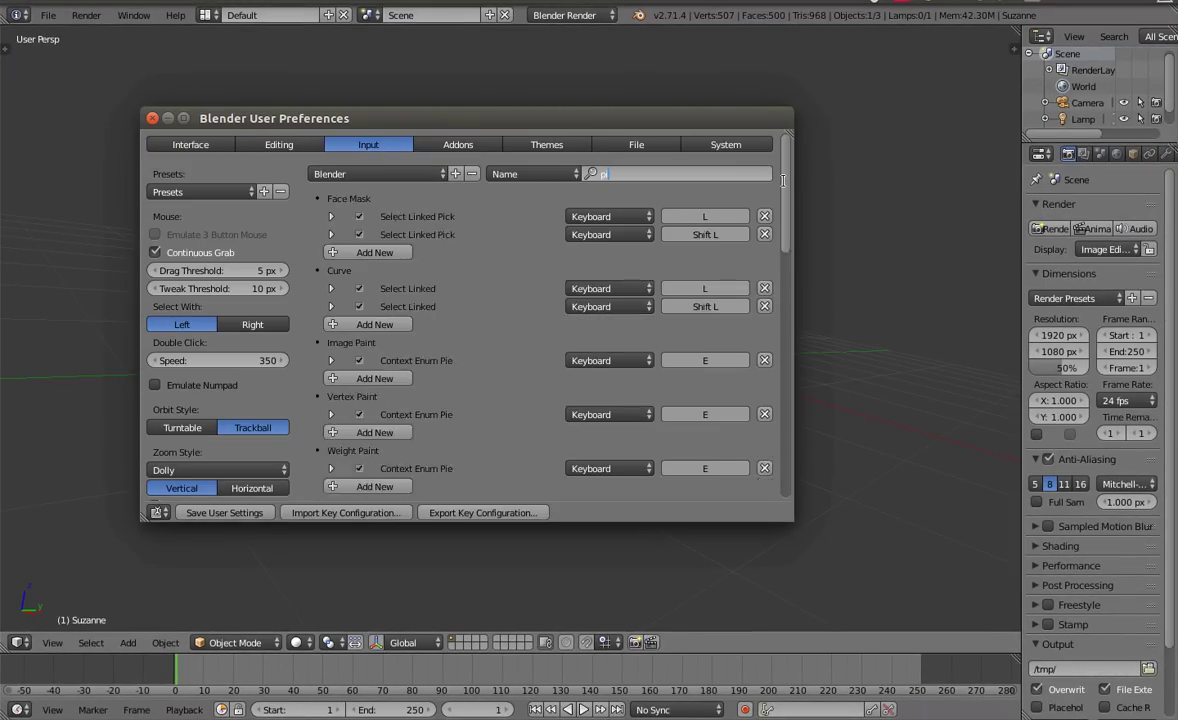
text(pie)
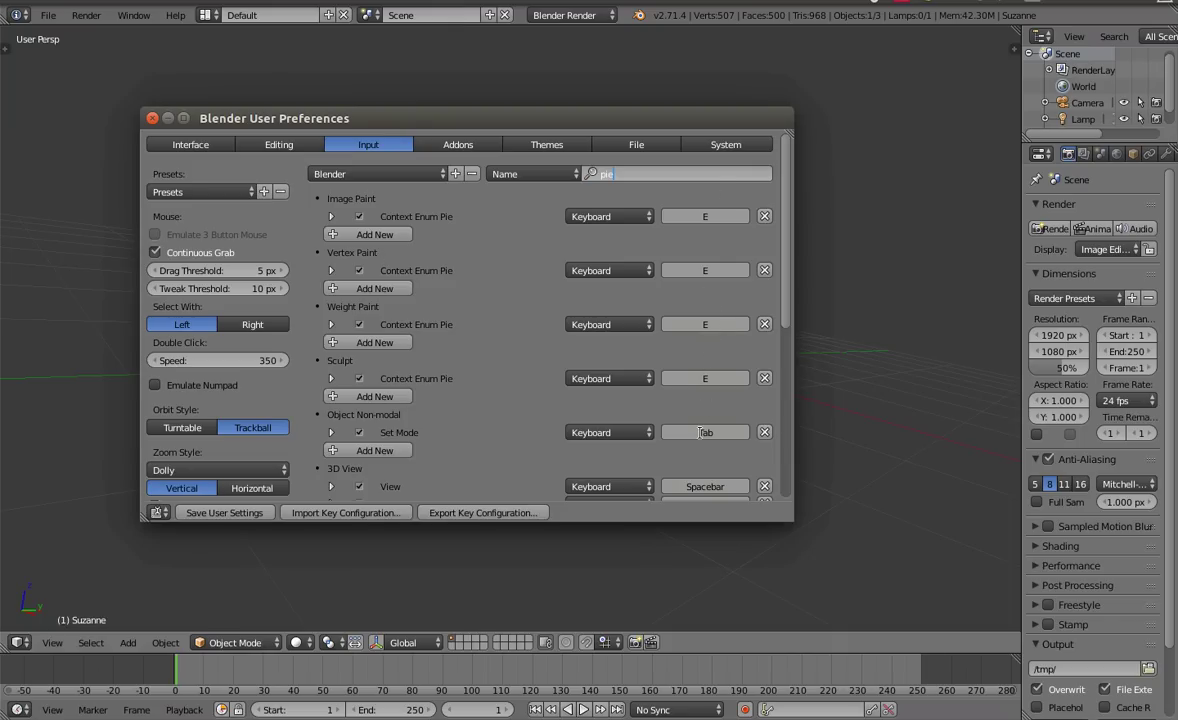
click(789, 314)
scroll(724, 273, down, 5)
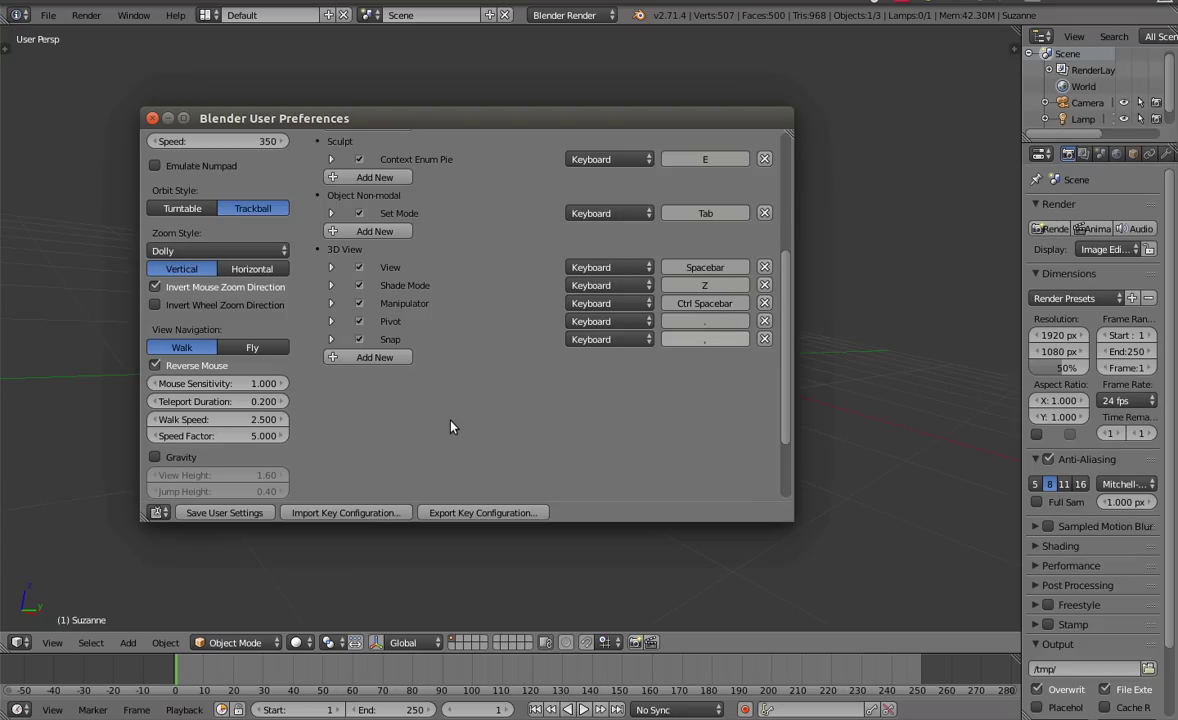
scroll(531, 404, up, 6)
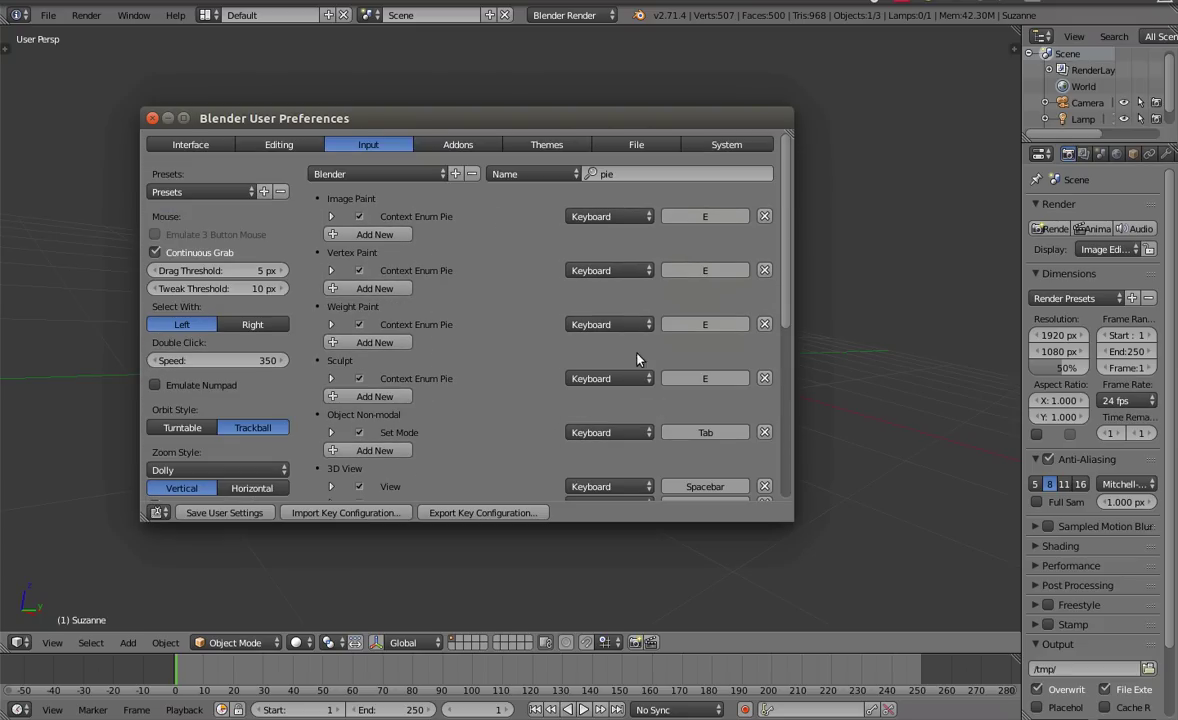
Step: Filter the key bindings by "sticky", review the proportional mode and extrude entries, and close the preferences
click(666, 176)
text(stick)
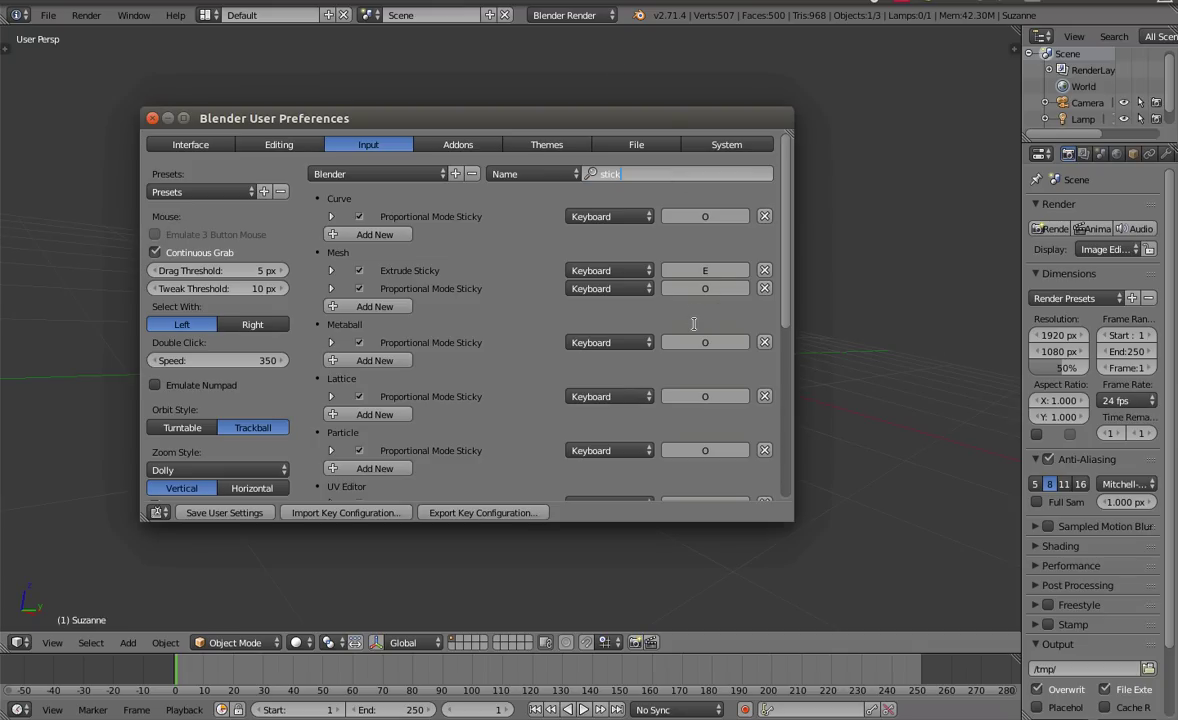
text(y)
drag(787, 312, 801, 337)
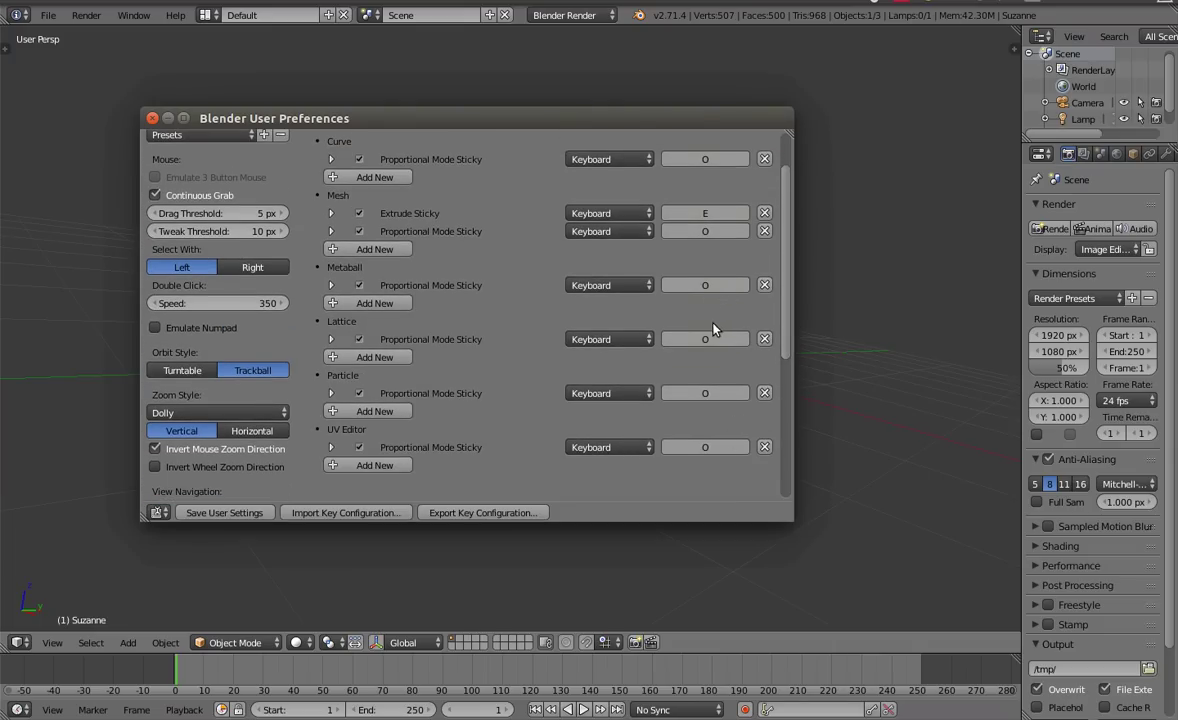
scroll(711, 330, up, 1)
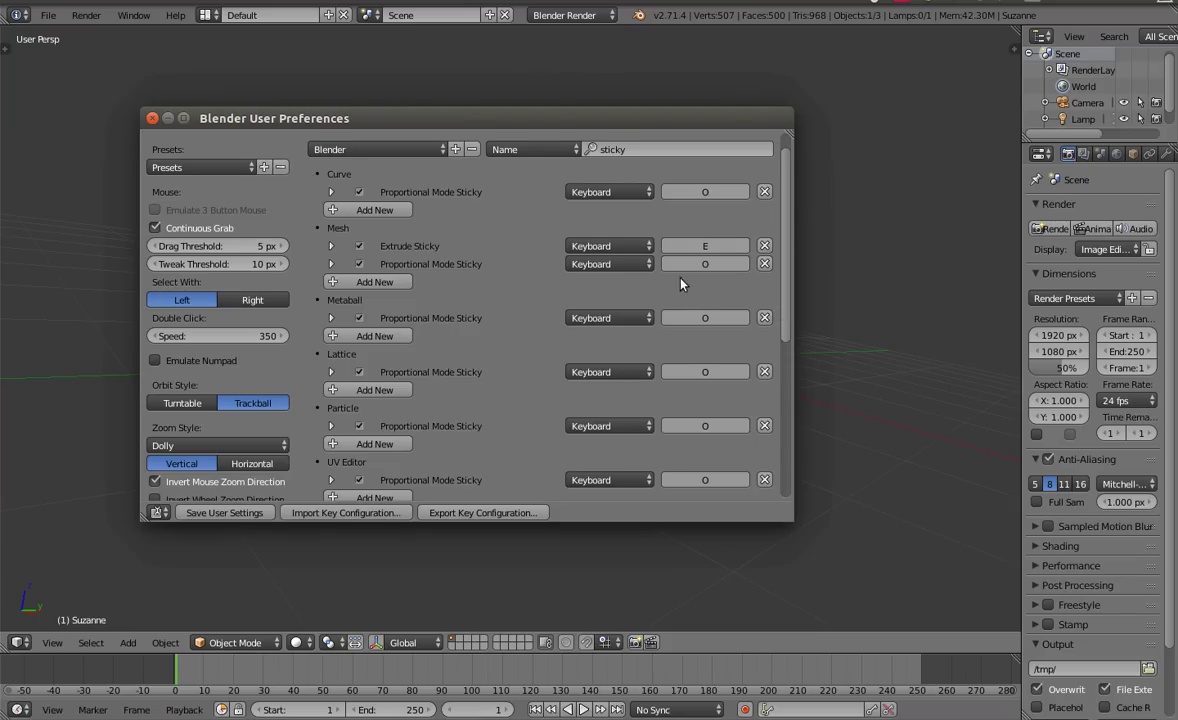
scroll(607, 326, up, 1)
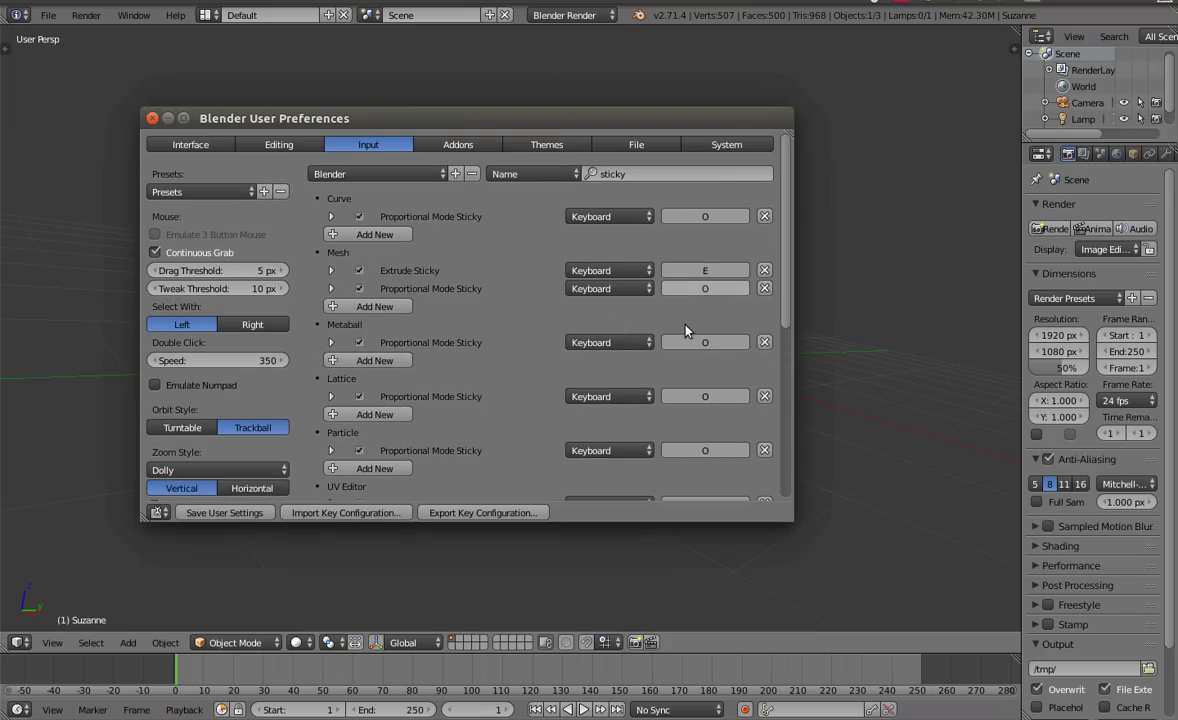
scroll(600, 415, down, 4)
scroll(412, 348, down, 5)
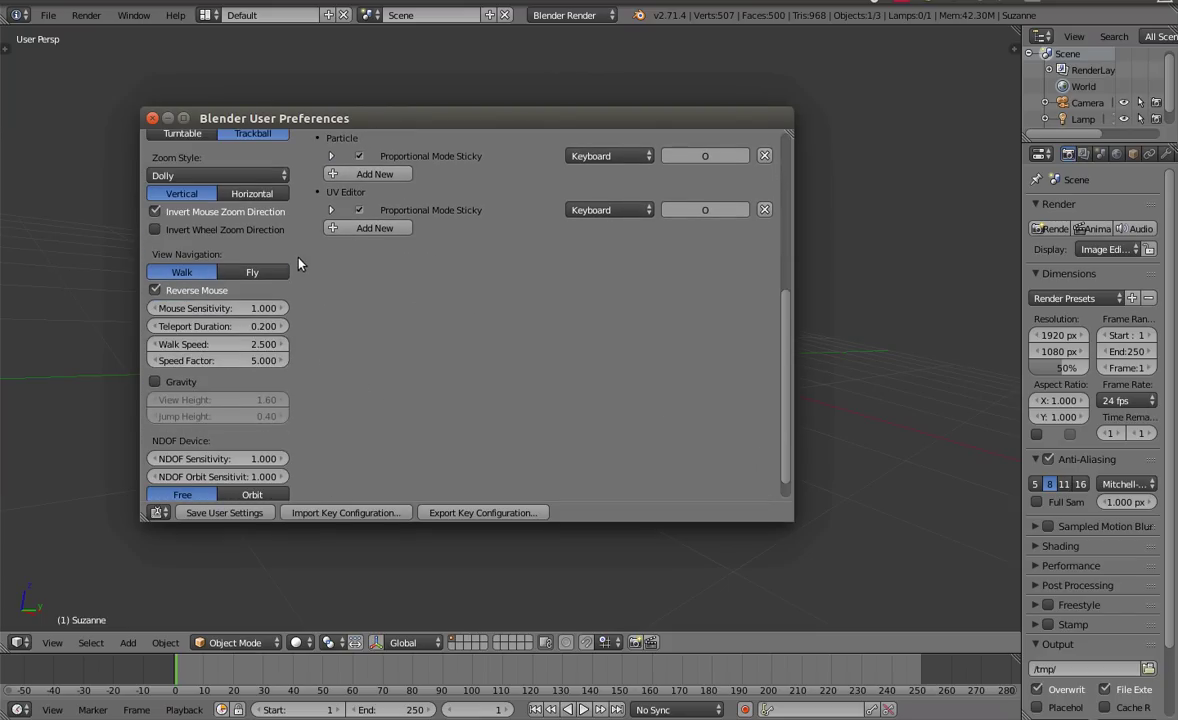
click(152, 118)
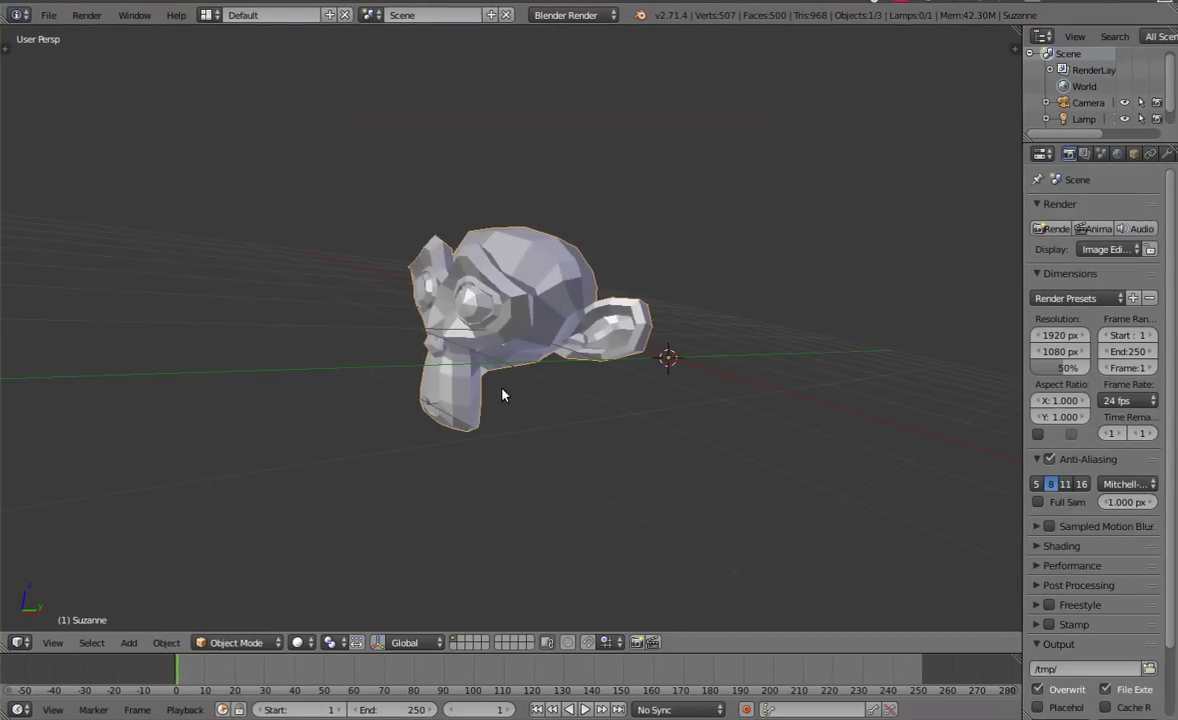
middle_drag(338, 384, 373, 373)
scroll(597, 398, up, 4)
scroll(600, 403, down, 4)
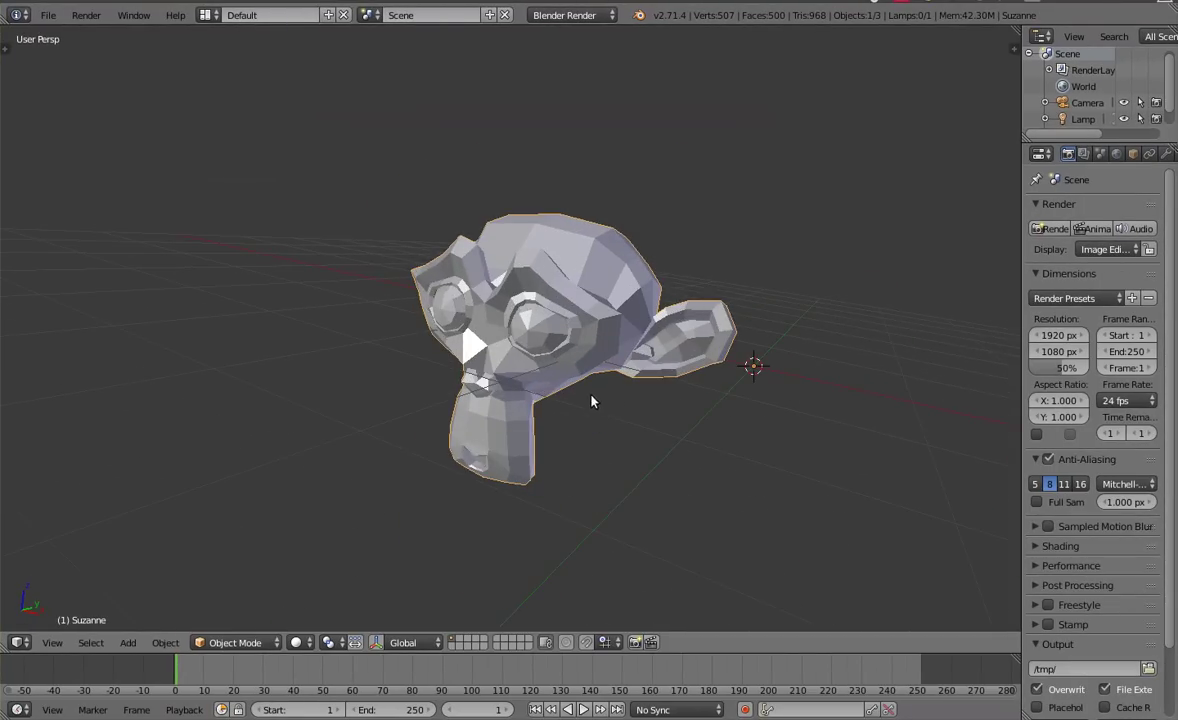